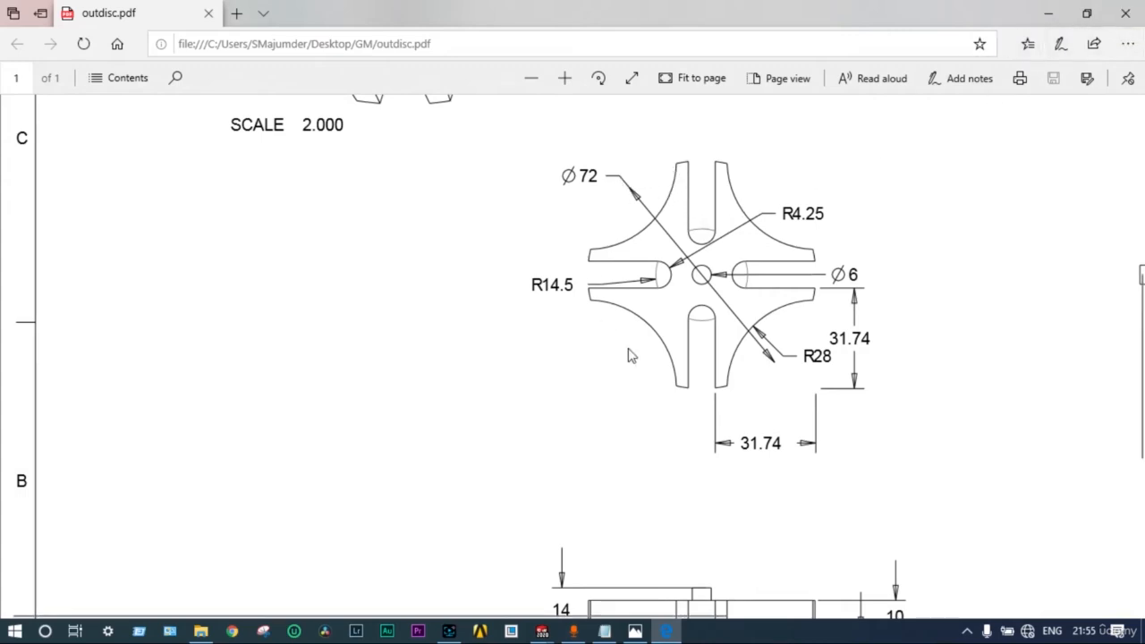
- Switch to SOLIDWORKS and sketch a horizontal centerline through the origin on the Top Plane, extending its negative-X end to about -139.4 mm
{"action": "left_click", "coordinate": [1050, 16]}
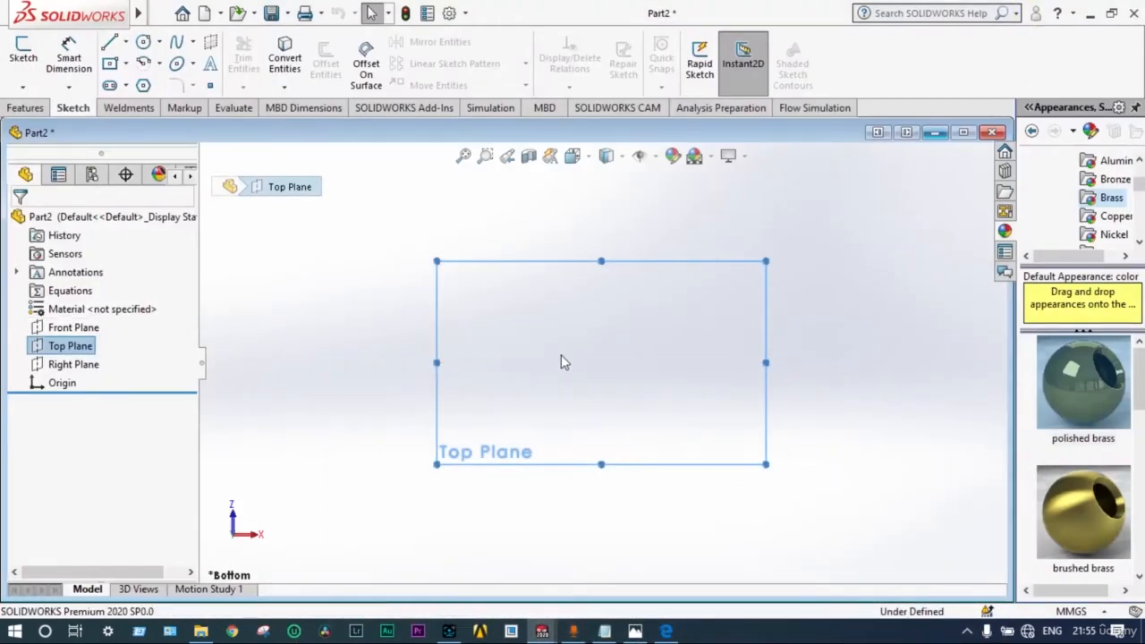
{"action": "scroll", "coordinate": [602, 362], "scroll_direction": "down", "scroll_amount": 2}
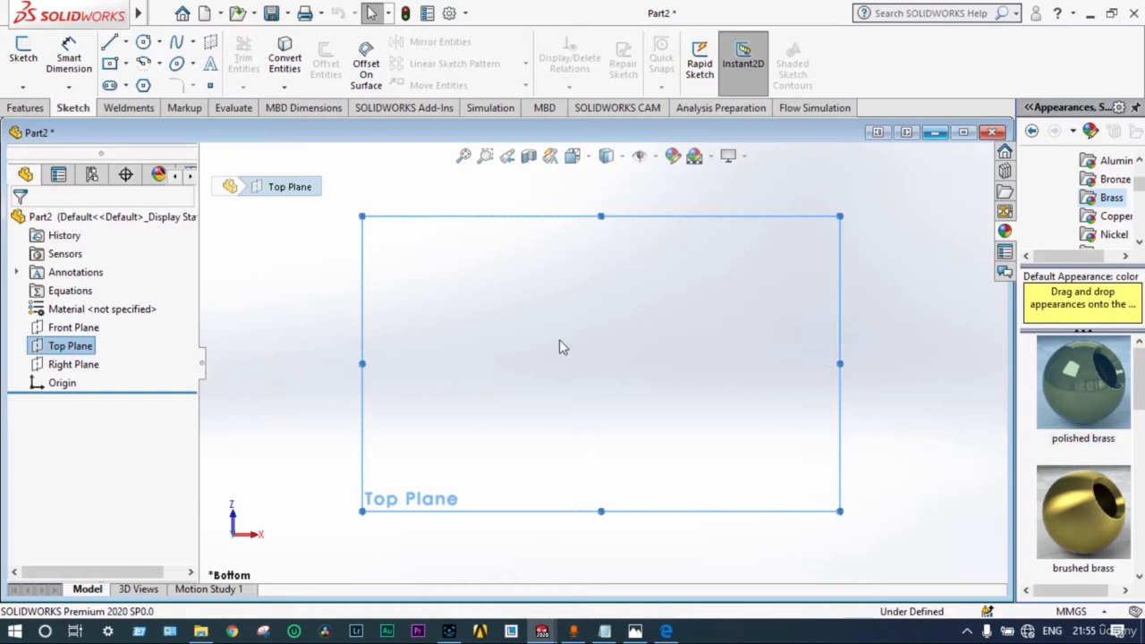
{"action": "left_click", "coordinate": [126, 42]}
{"action": "left_click", "coordinate": [134, 83]}
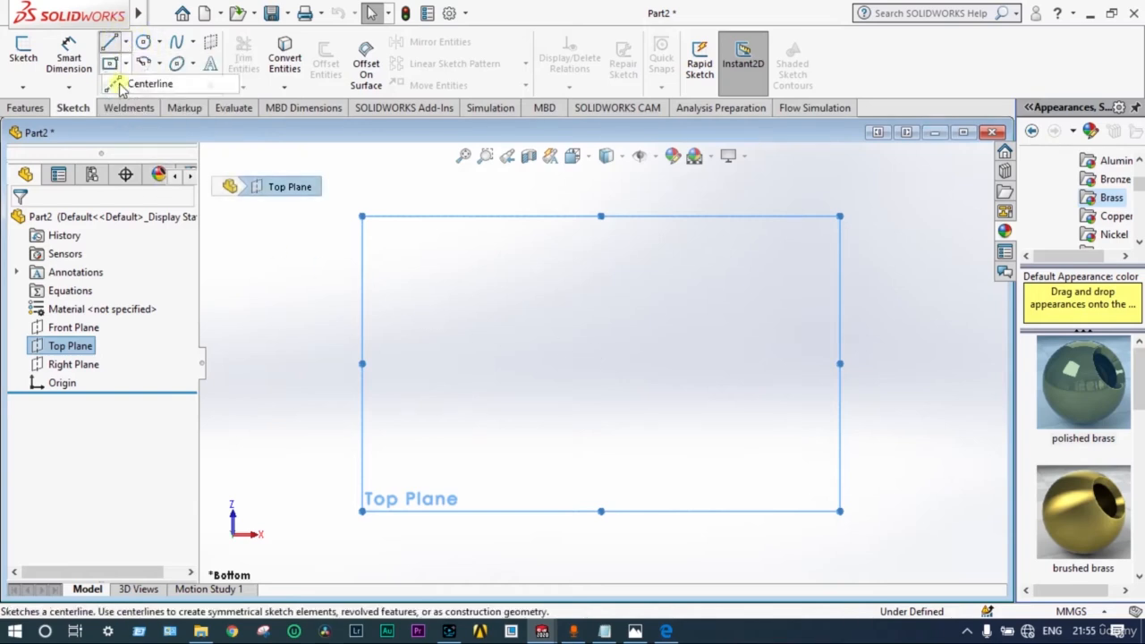
{"action": "left_click", "coordinate": [463, 362]}
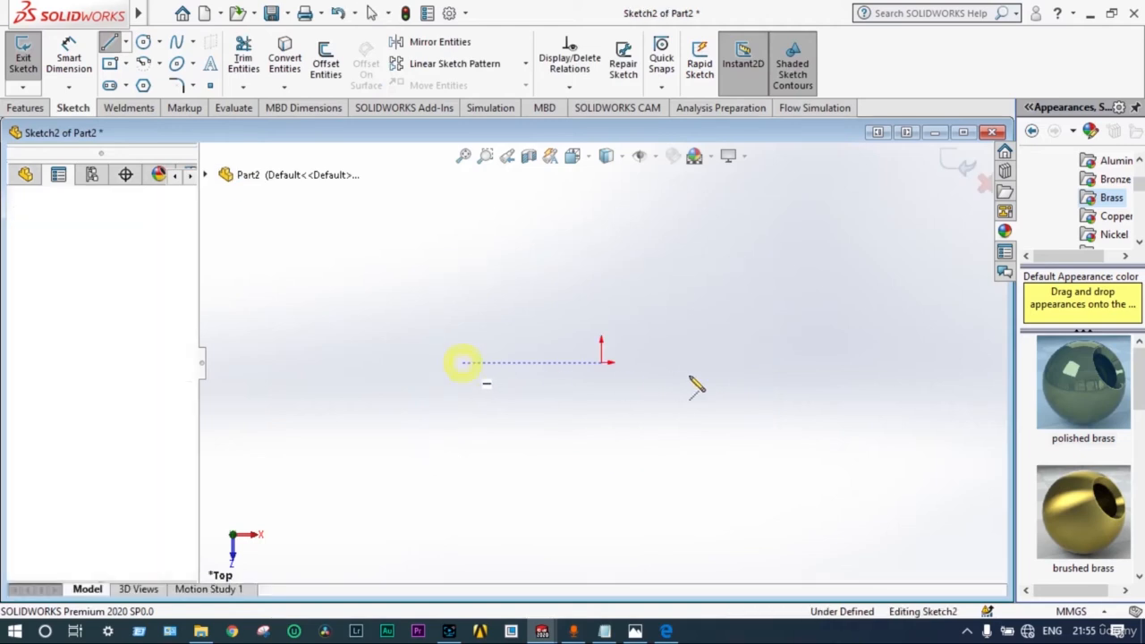
{"action": "left_click", "coordinate": [817, 363]}
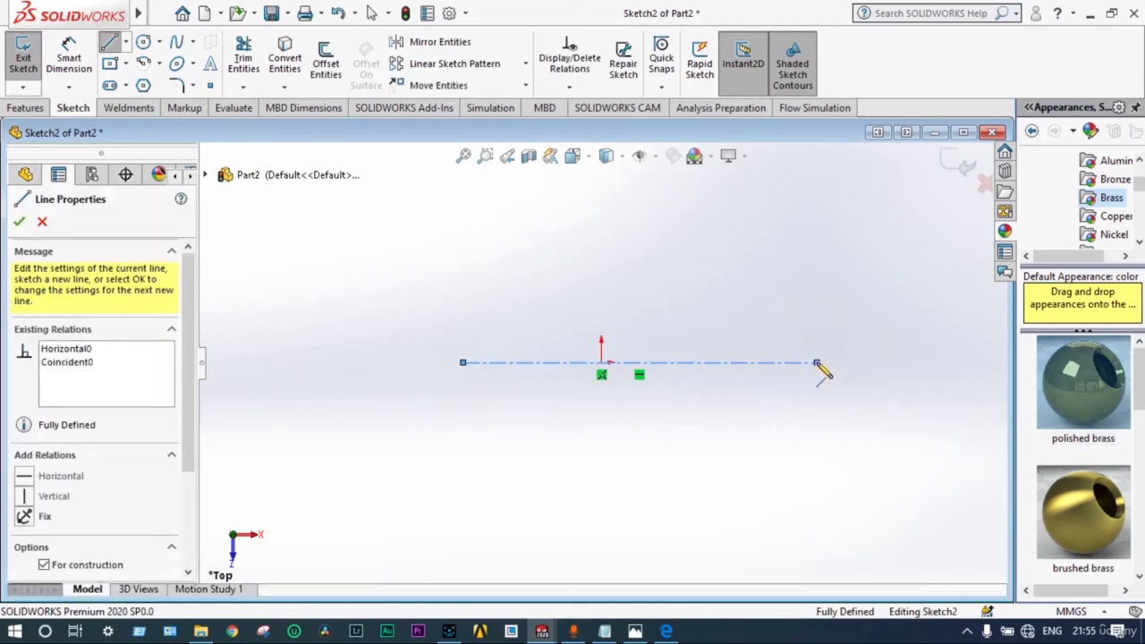
{"action": "key", "text": "Escape"}
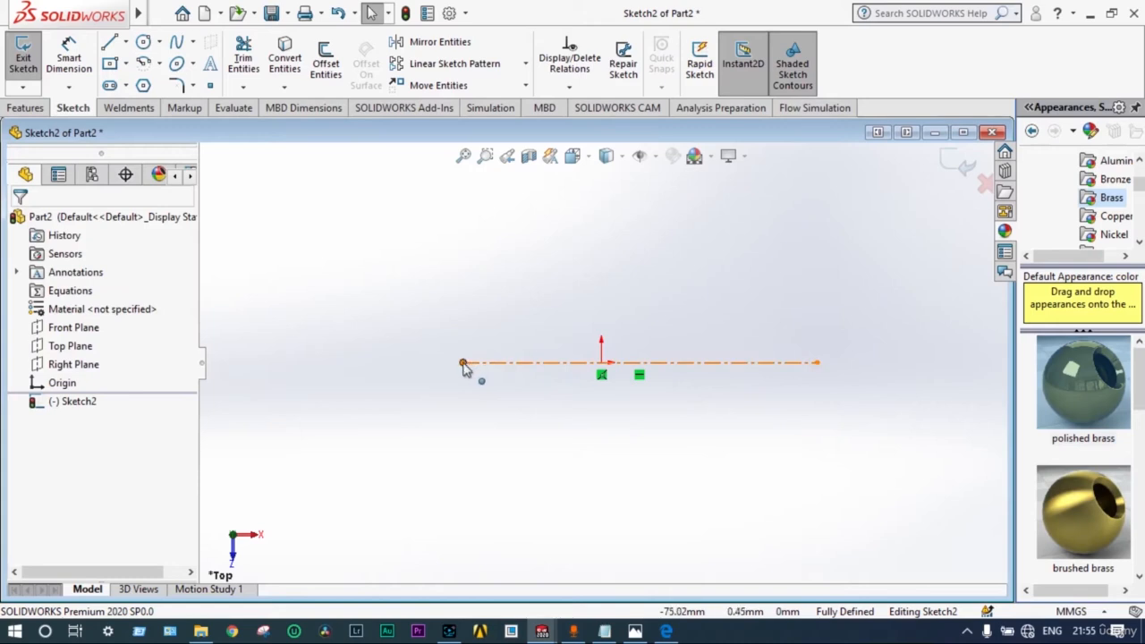
{"action": "left_click_drag", "start_coordinate": [463, 365], "coordinate": [344, 362]}
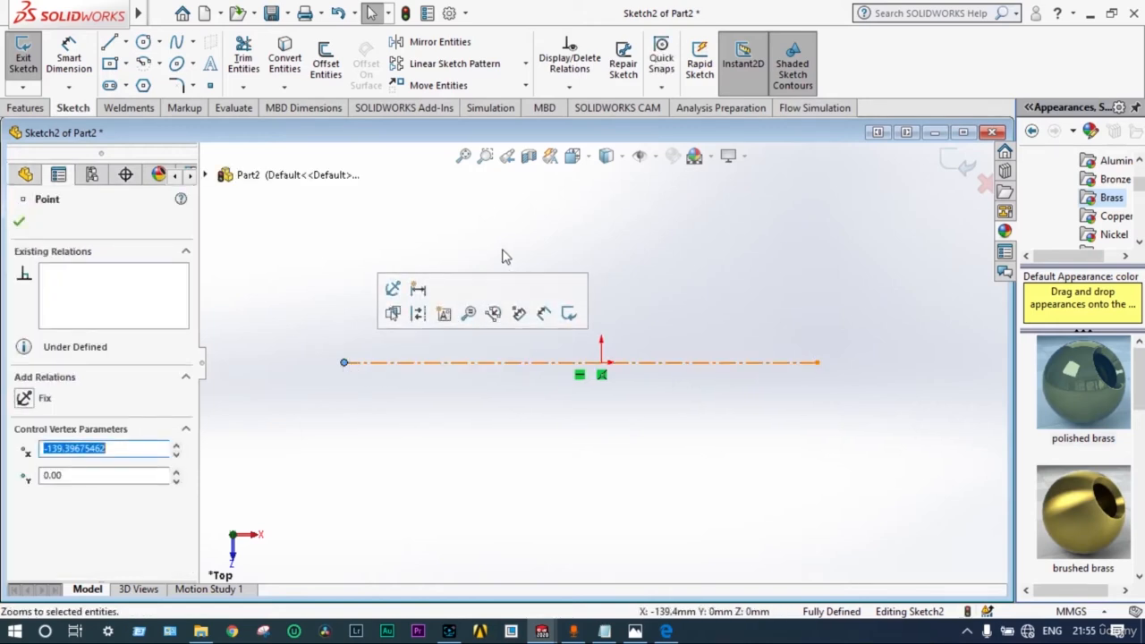
- Sketch a vertical centerline through the origin, crossing the horizontal centerline and extending on both sides of it
{"action": "left_click", "coordinate": [126, 42]}
{"action": "left_click", "coordinate": [136, 81]}
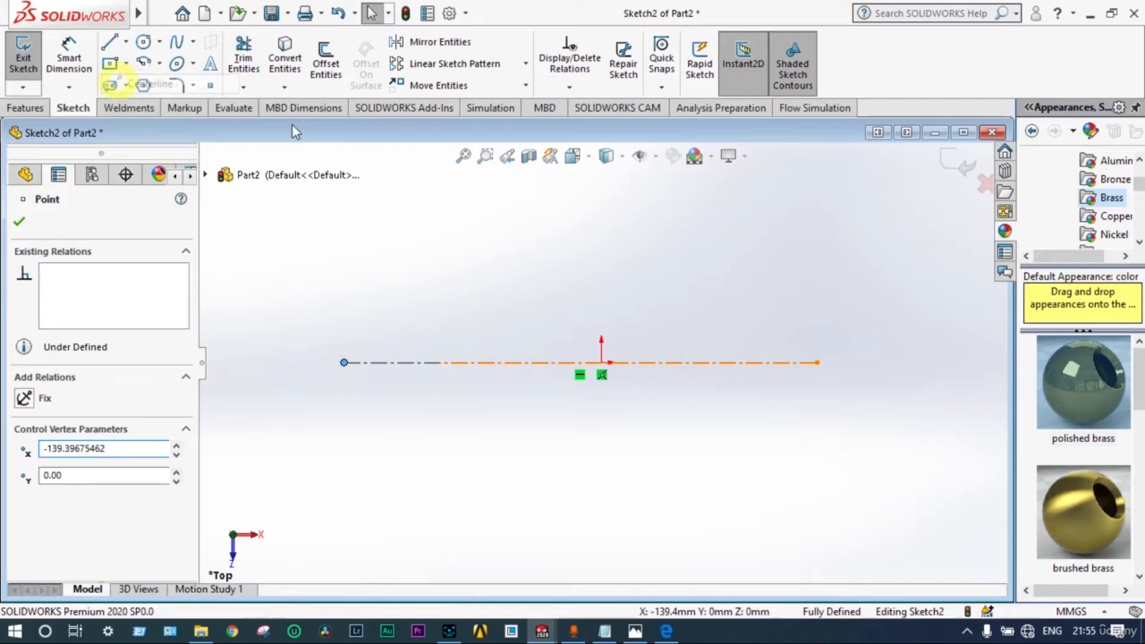
{"action": "left_click", "coordinate": [601, 190]}
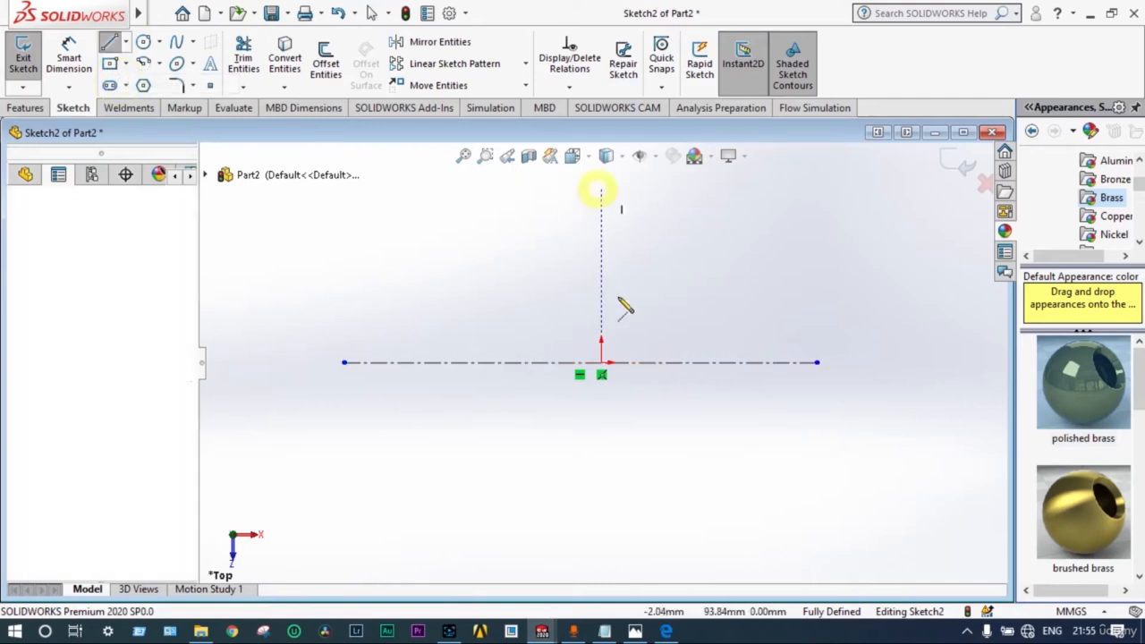
{"action": "left_click", "coordinate": [601, 526]}
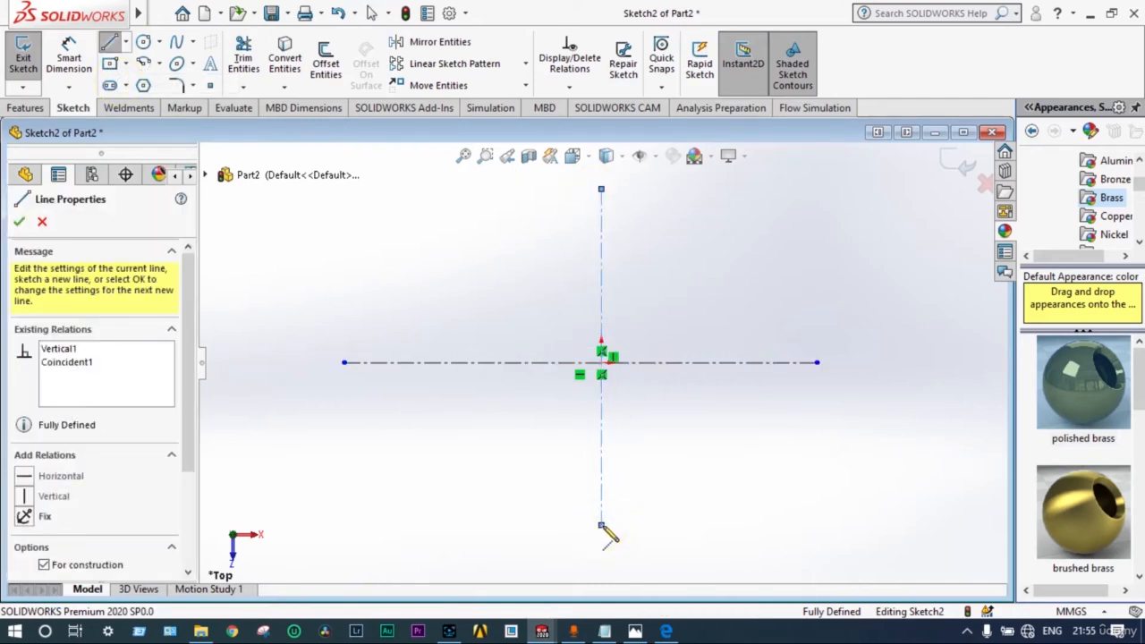
{"action": "key", "text": "Escape"}
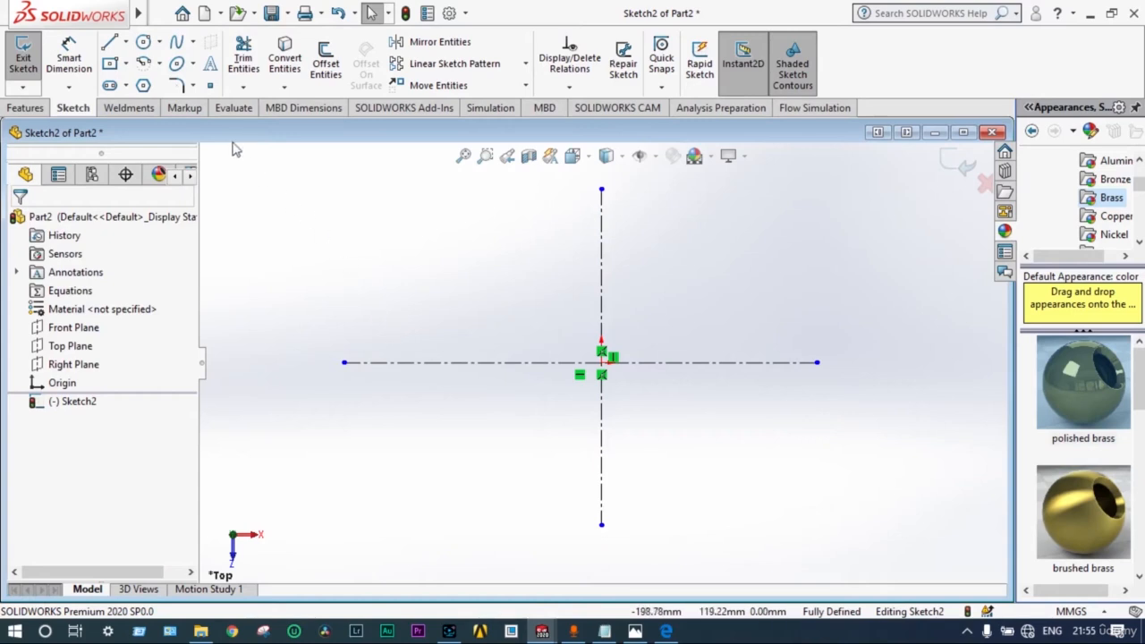
- Sketch two concentric circles centered on the origin, the inner one with a radius of about 40 mm
{"action": "left_click", "coordinate": [144, 43]}
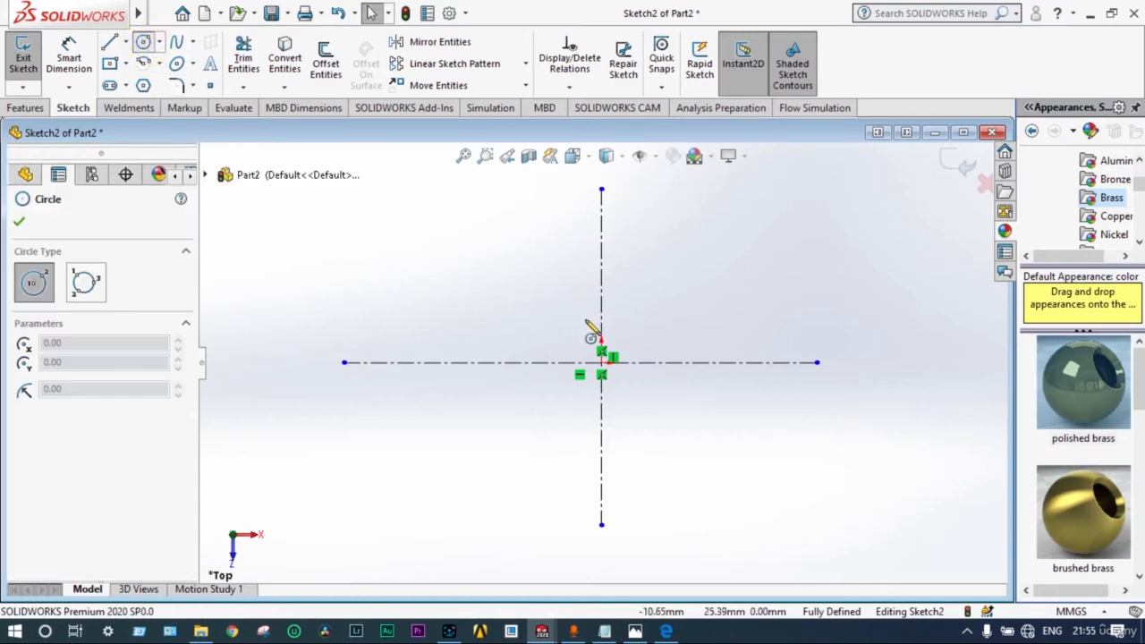
{"action": "left_click", "coordinate": [602, 360]}
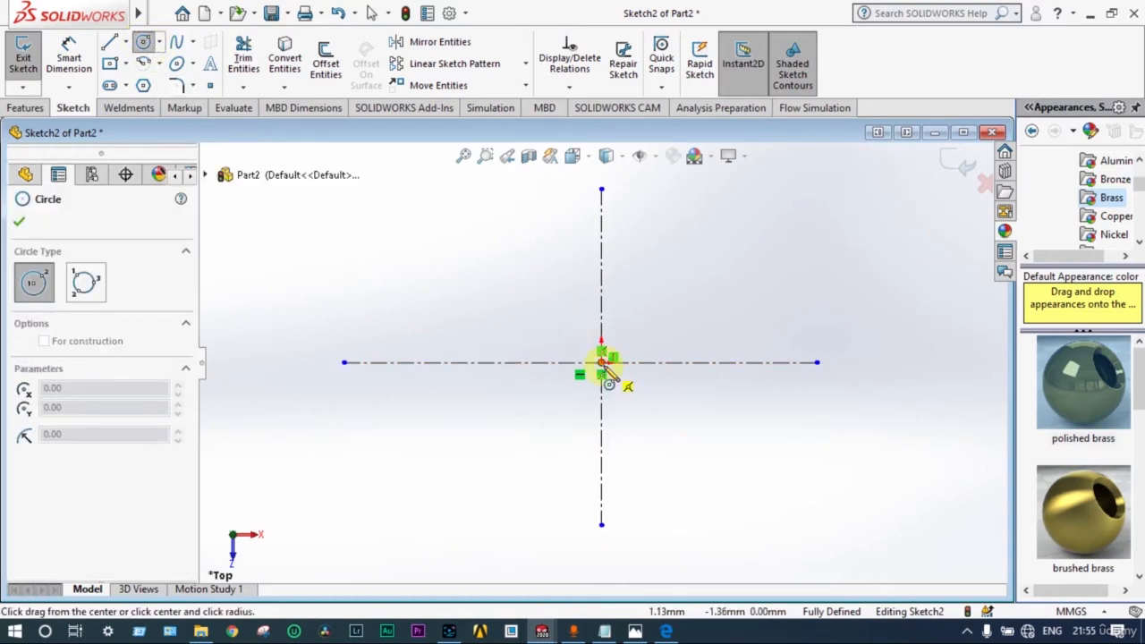
{"action": "left_click", "coordinate": [479, 414]}
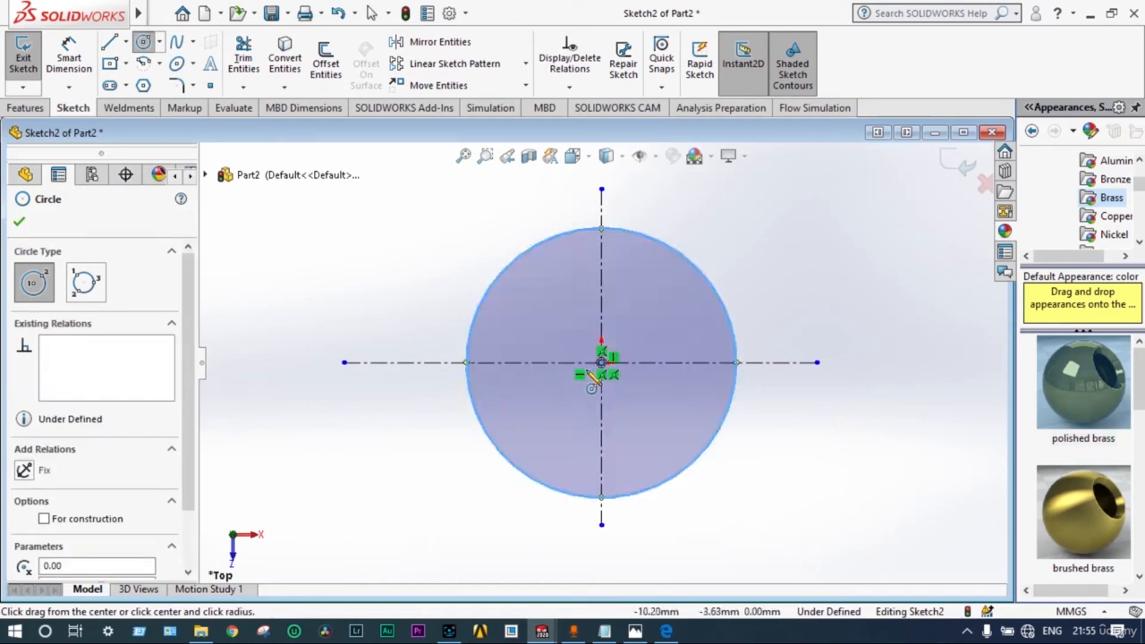
{"action": "left_click", "coordinate": [602, 362]}
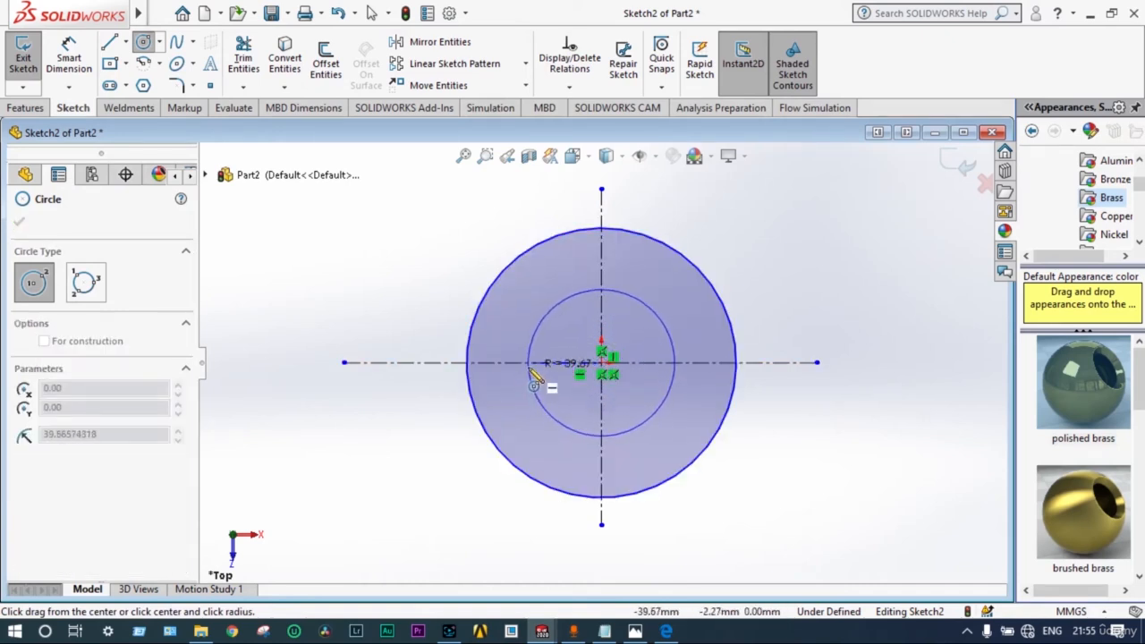
{"action": "left_click", "coordinate": [529, 368]}
{"action": "key", "text": "Escape"}
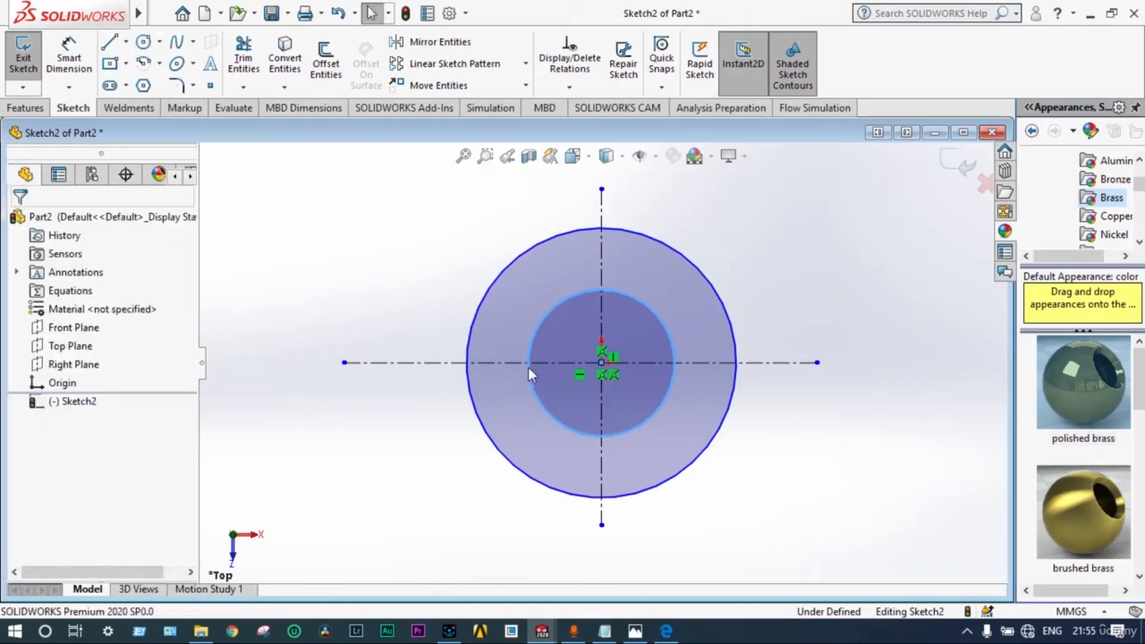
- Dimension the outer circle's diameter to 72 mm and the inner circle's diameter to 29 mm
{"action": "left_click", "coordinate": [80, 58]}
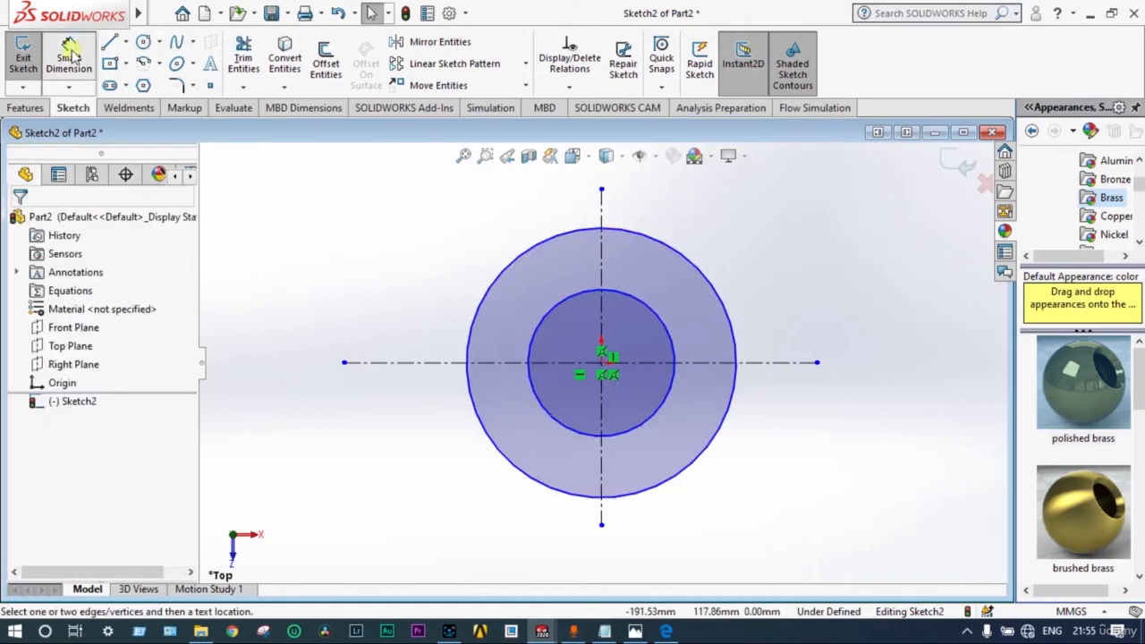
{"action": "left_click", "coordinate": [674, 250]}
{"action": "left_click", "coordinate": [778, 217]}
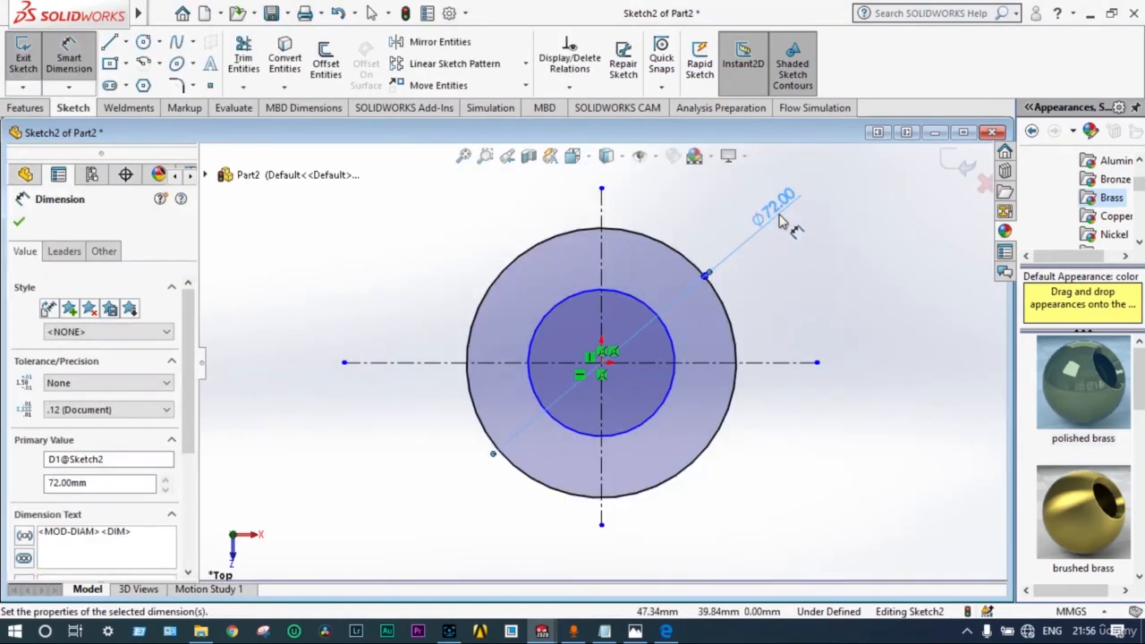
{"action": "left_click", "coordinate": [675, 354]}
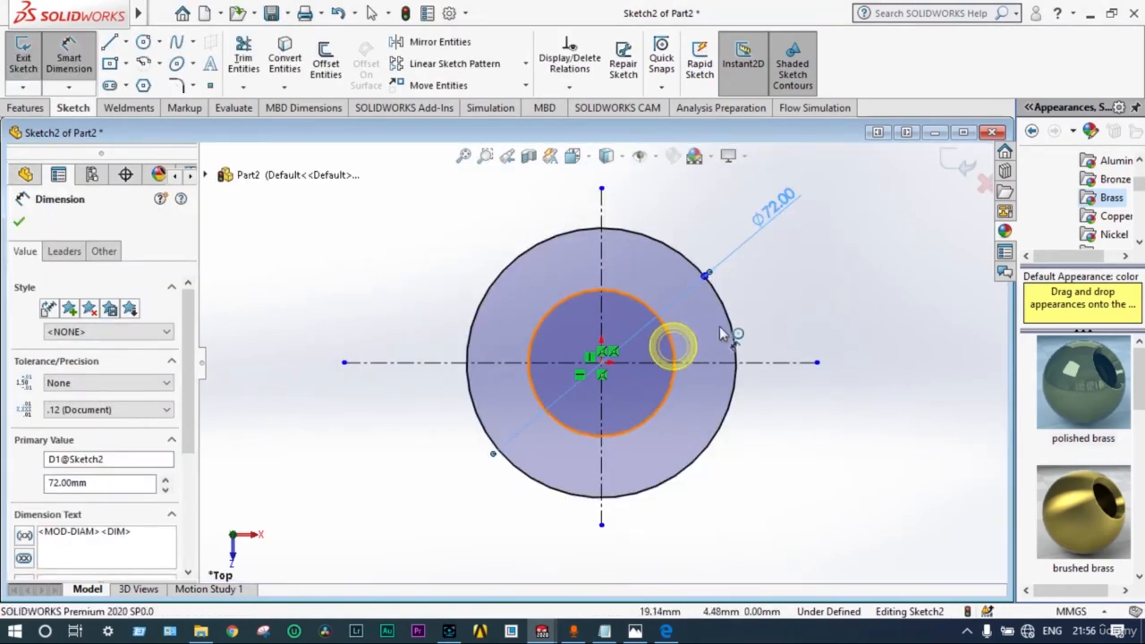
{"action": "left_click", "coordinate": [802, 282]}
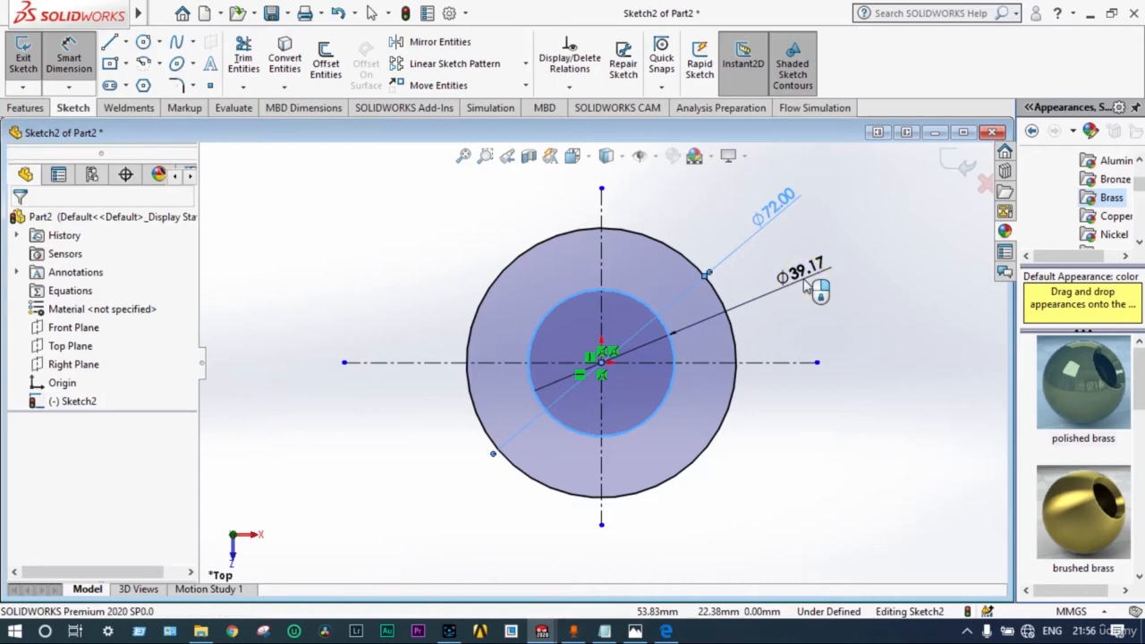
{"action": "type", "text": "29"}
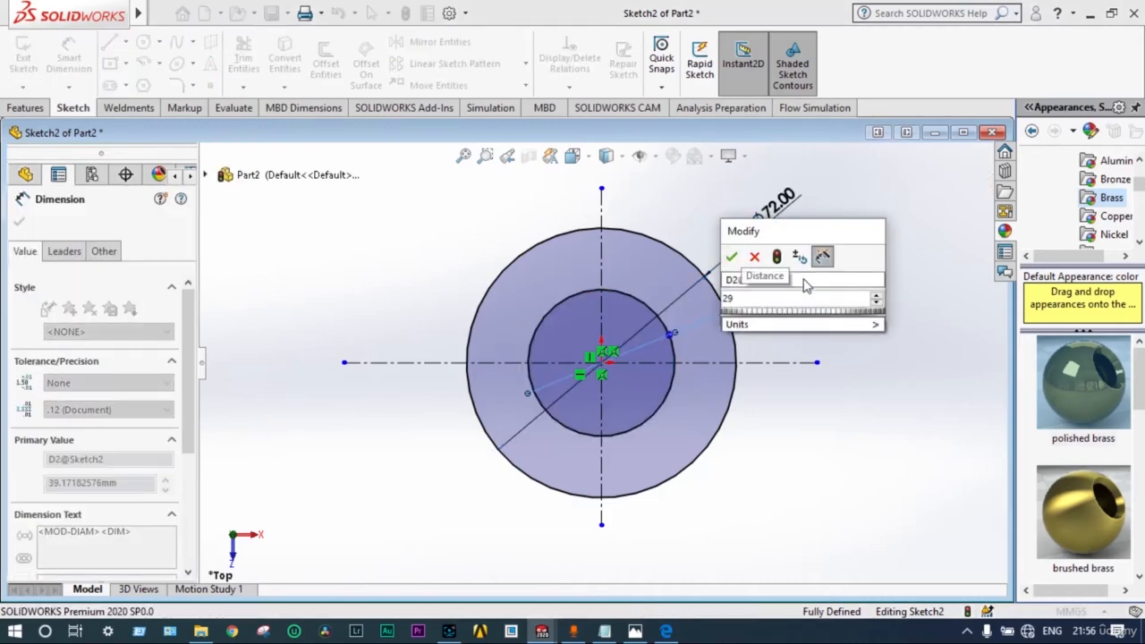
{"action": "key", "text": "Return"}
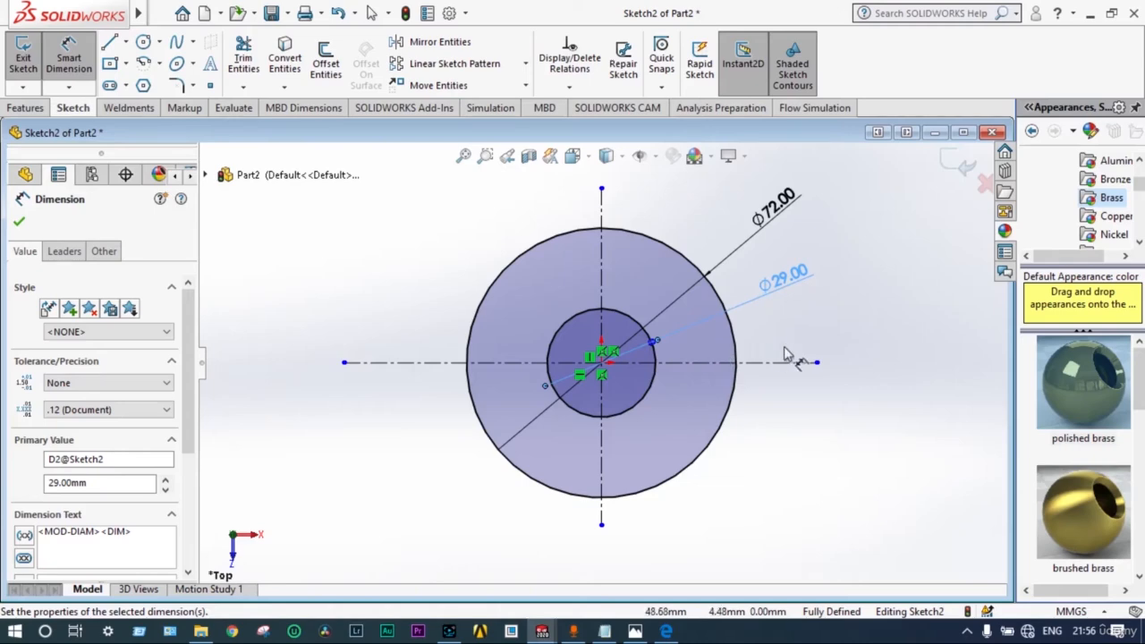
{"action": "key", "text": "Escape"}
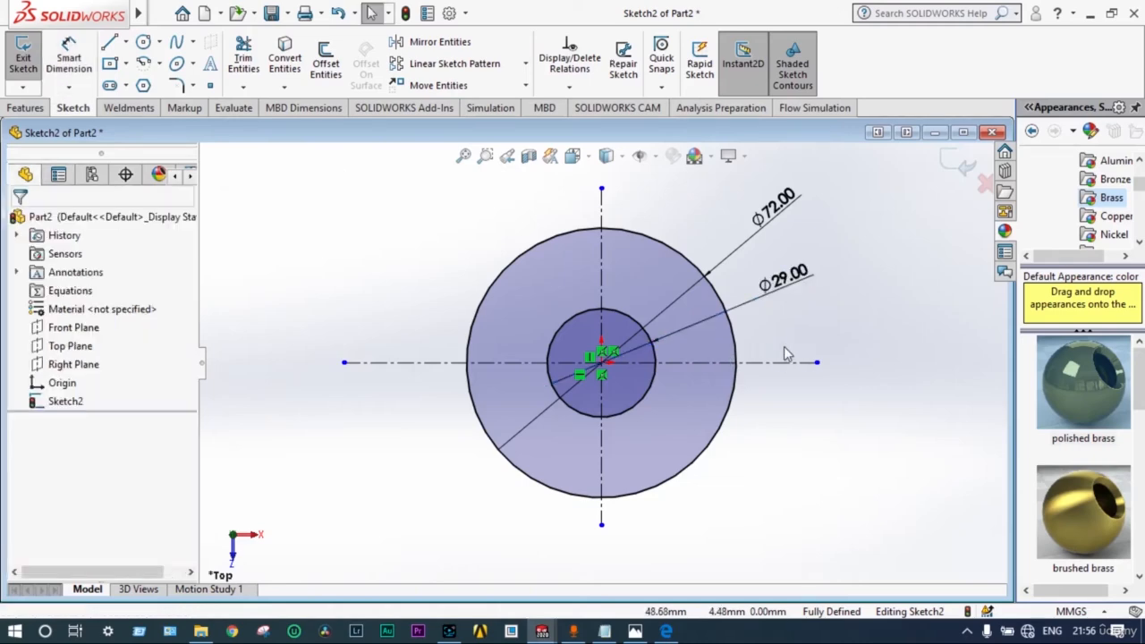
- Convert the inner circle to construction geometry
{"action": "scroll", "coordinate": [785, 353], "scroll_direction": "down", "scroll_amount": 2}
{"action": "left_click", "coordinate": [574, 396]}
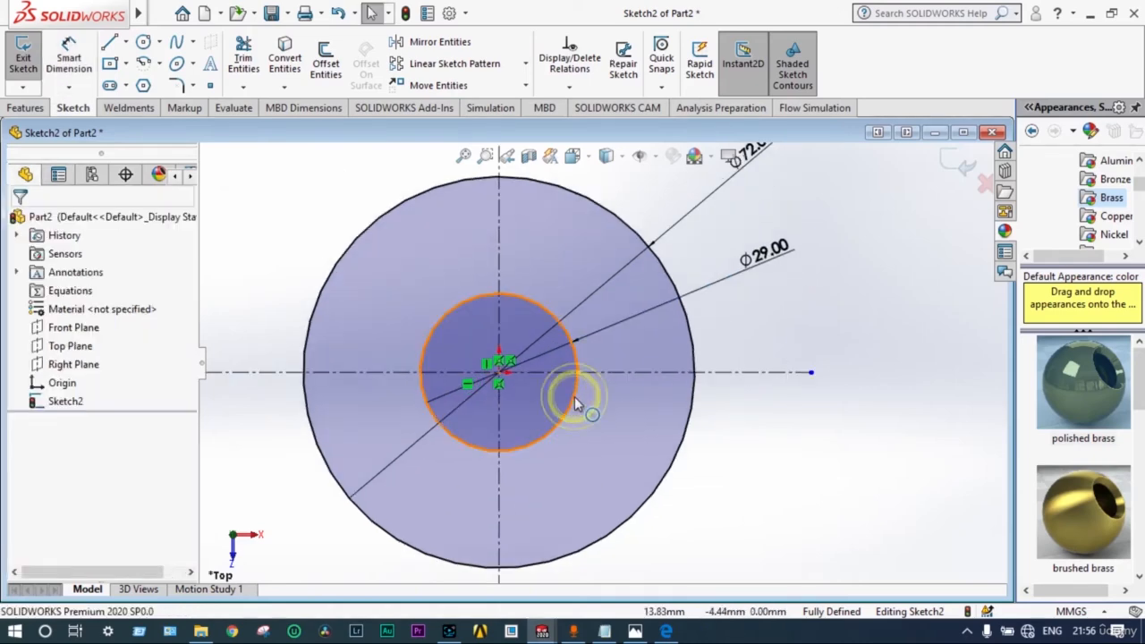
{"action": "left_click", "coordinate": [43, 446]}
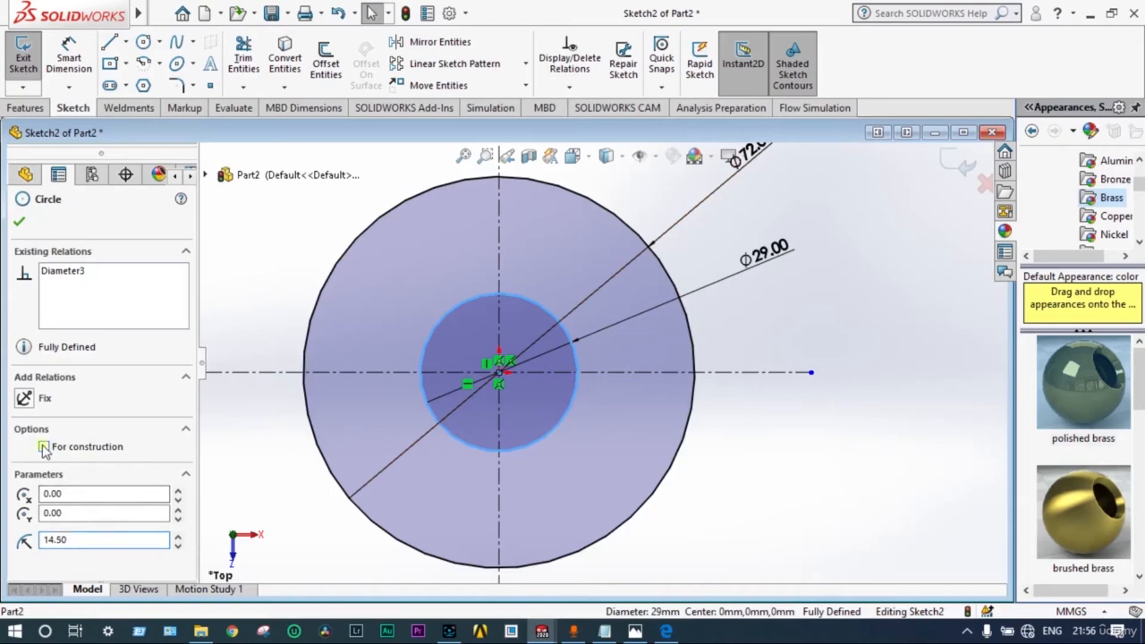
{"action": "scroll", "coordinate": [238, 338], "scroll_direction": "down", "scroll_amount": 1}
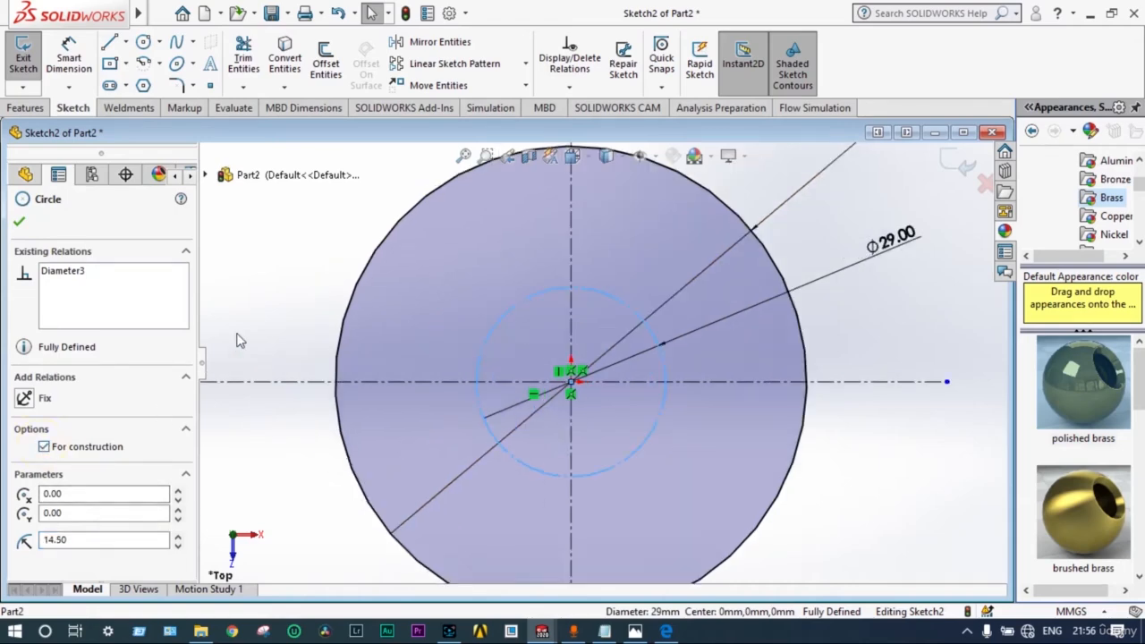
{"action": "scroll", "coordinate": [812, 479], "scroll_direction": "up", "scroll_amount": 1}
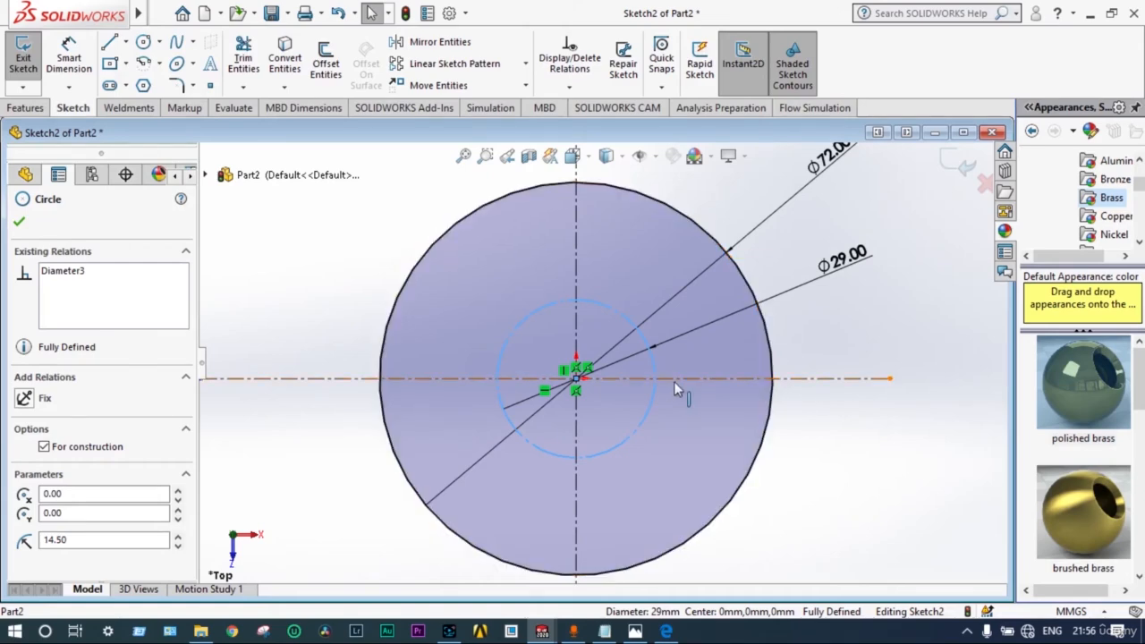
- Check outdisc.pdf and sketch a centerpoint arc centered where the construction circle meets the positive-X centerline, bulging toward the origin with both ends on that circle
{"action": "left_click", "coordinate": [666, 634]}
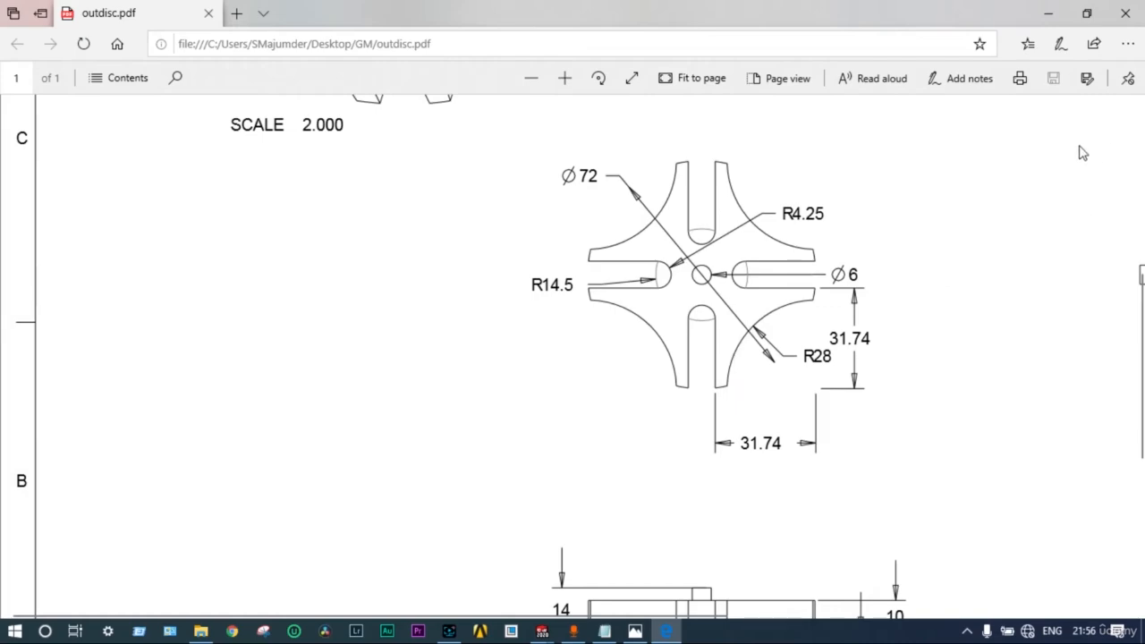
{"action": "left_click", "coordinate": [1048, 13]}
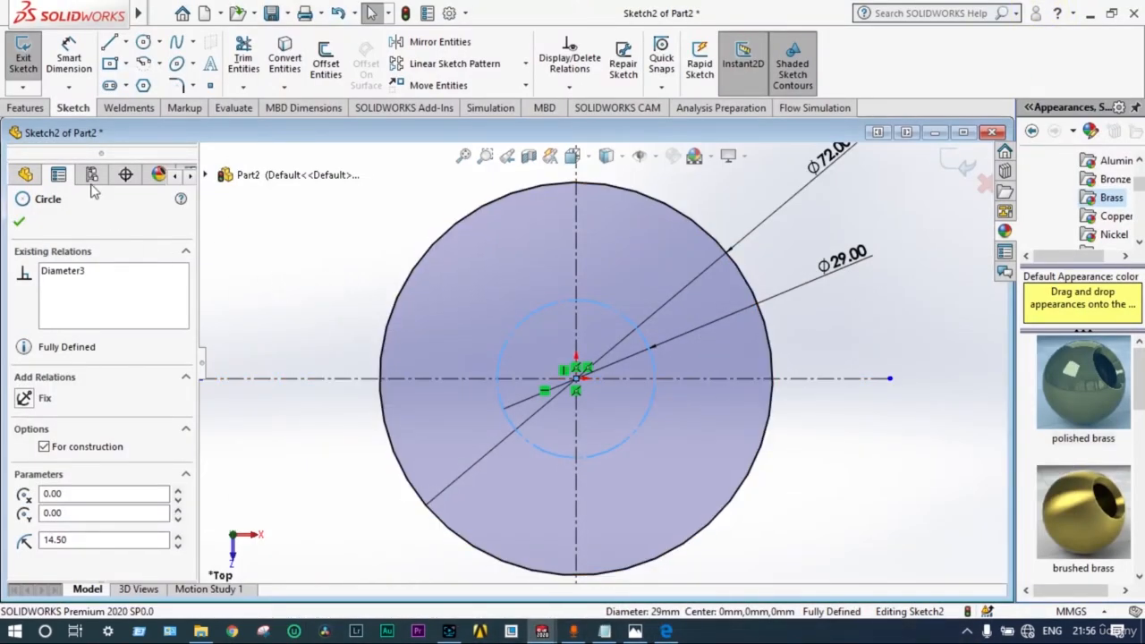
{"action": "left_click", "coordinate": [20, 222]}
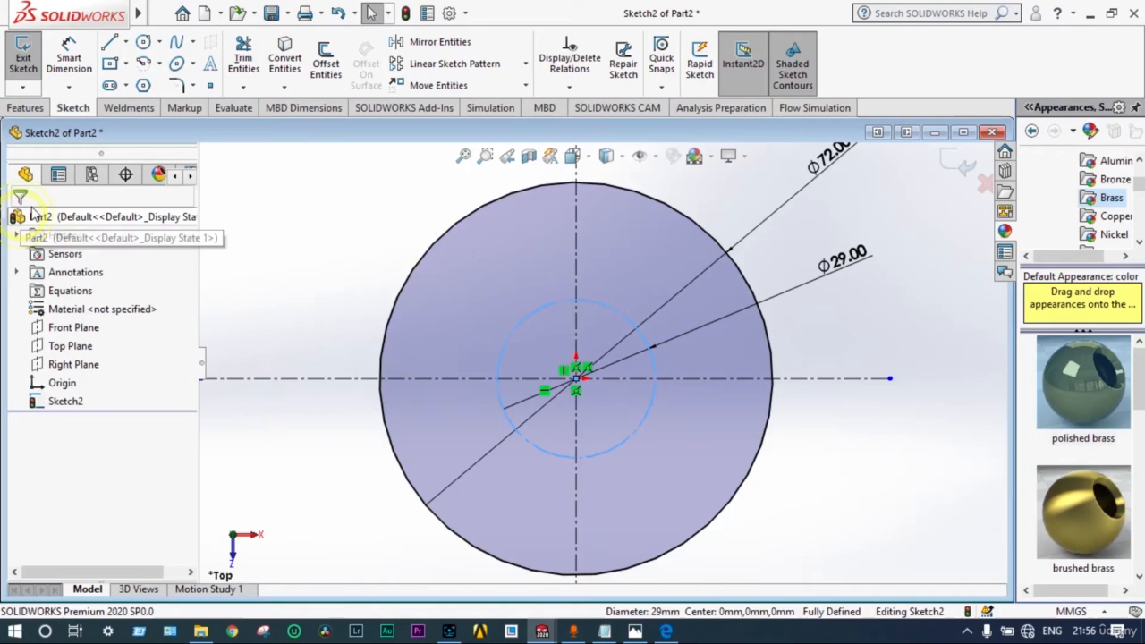
{"action": "left_click", "coordinate": [143, 67]}
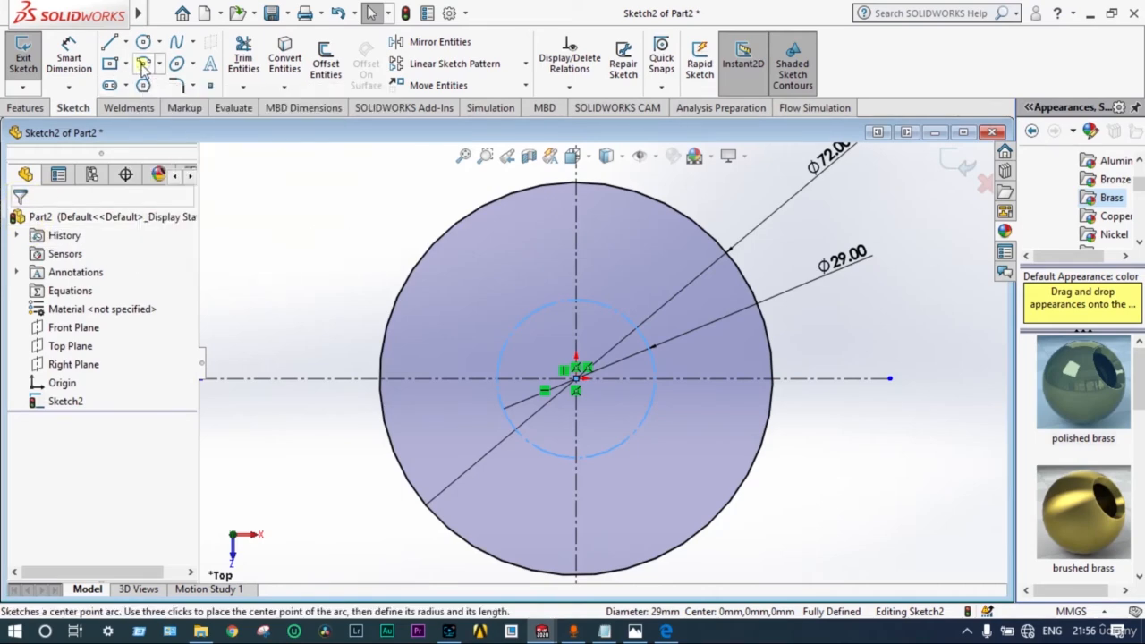
{"action": "left_click", "coordinate": [655, 378]}
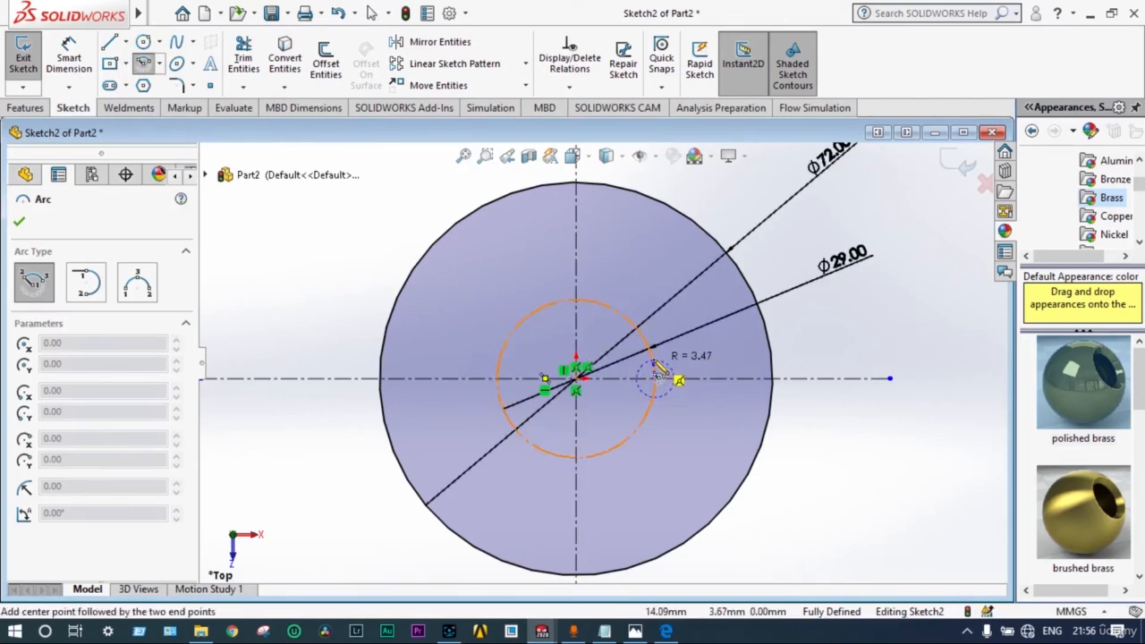
{"action": "left_click", "coordinate": [648, 416]}
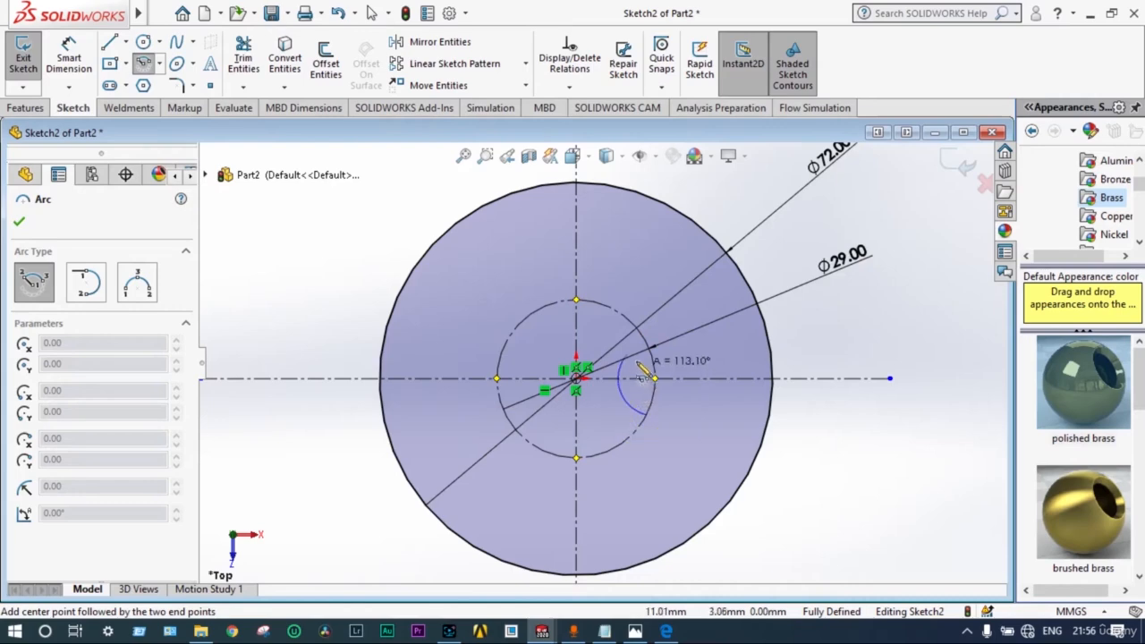
{"action": "left_click", "coordinate": [647, 345]}
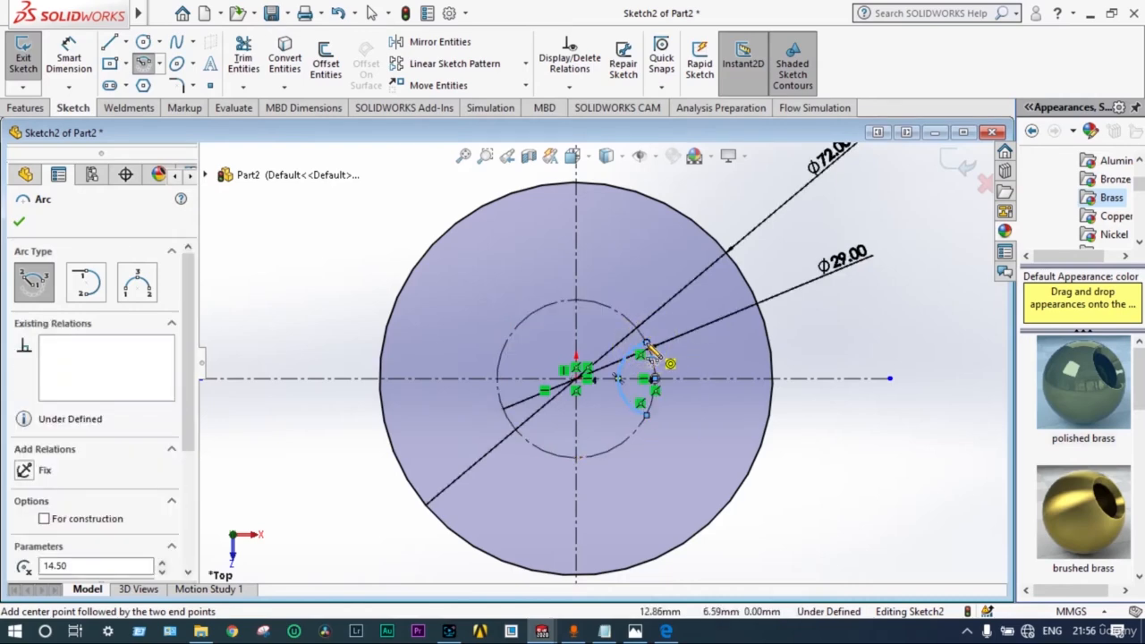
{"action": "key", "text": "Escape"}
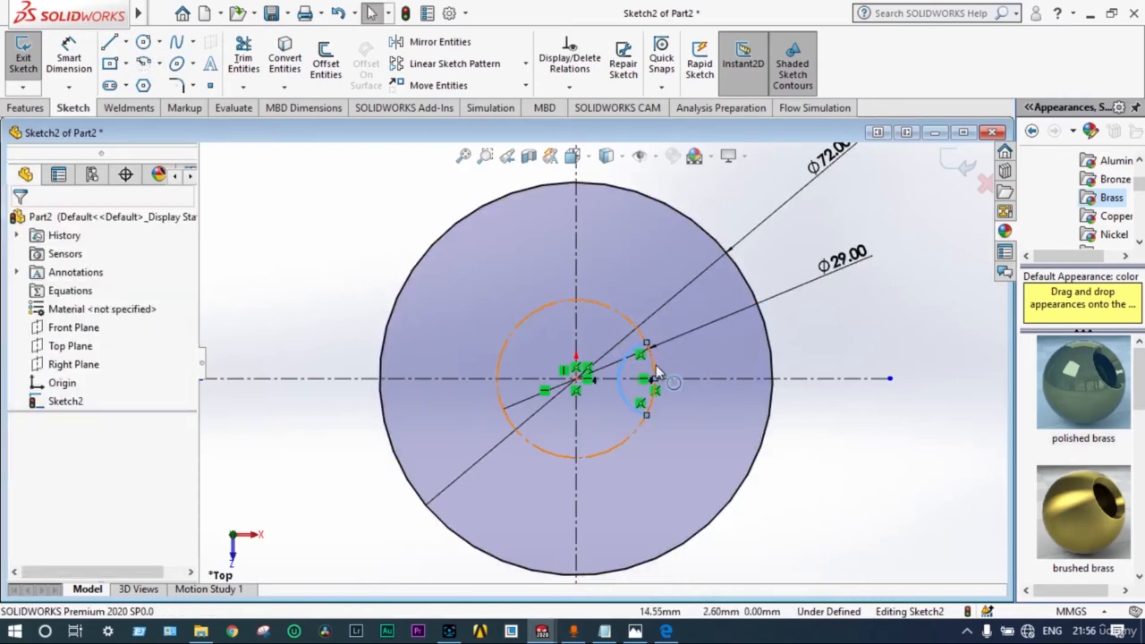
- Dimension the radius of the small arc on the construction circle to 4.25 mm
{"action": "scroll", "coordinate": [658, 371], "scroll_direction": "down", "scroll_amount": 2}
{"action": "scroll", "coordinate": [657, 371], "scroll_direction": "down", "scroll_amount": 2}
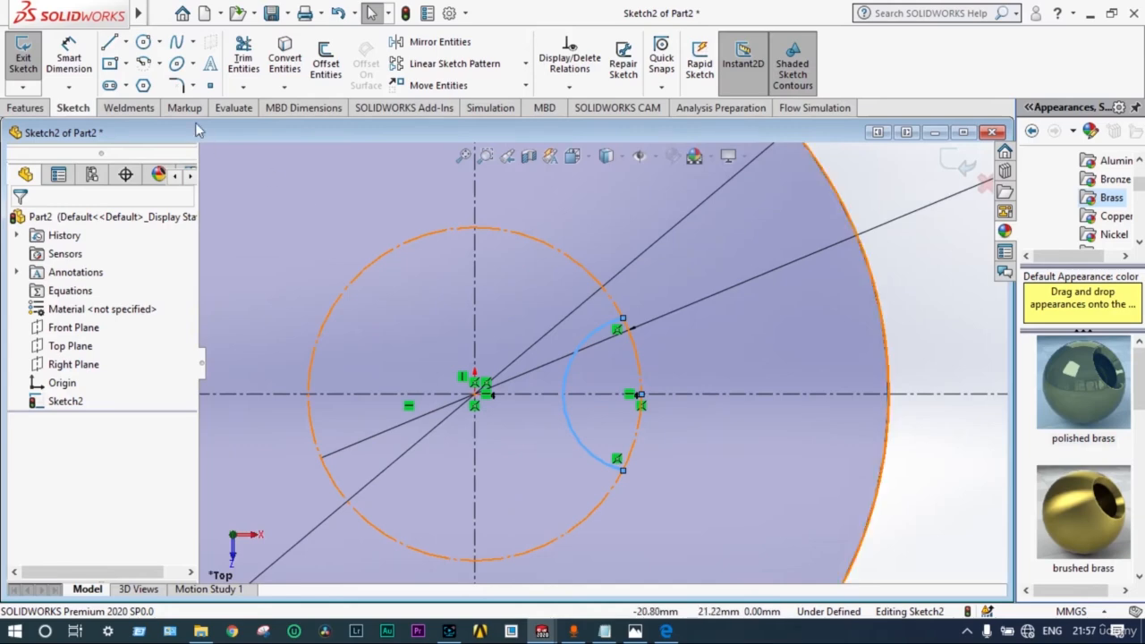
{"action": "left_click", "coordinate": [72, 65]}
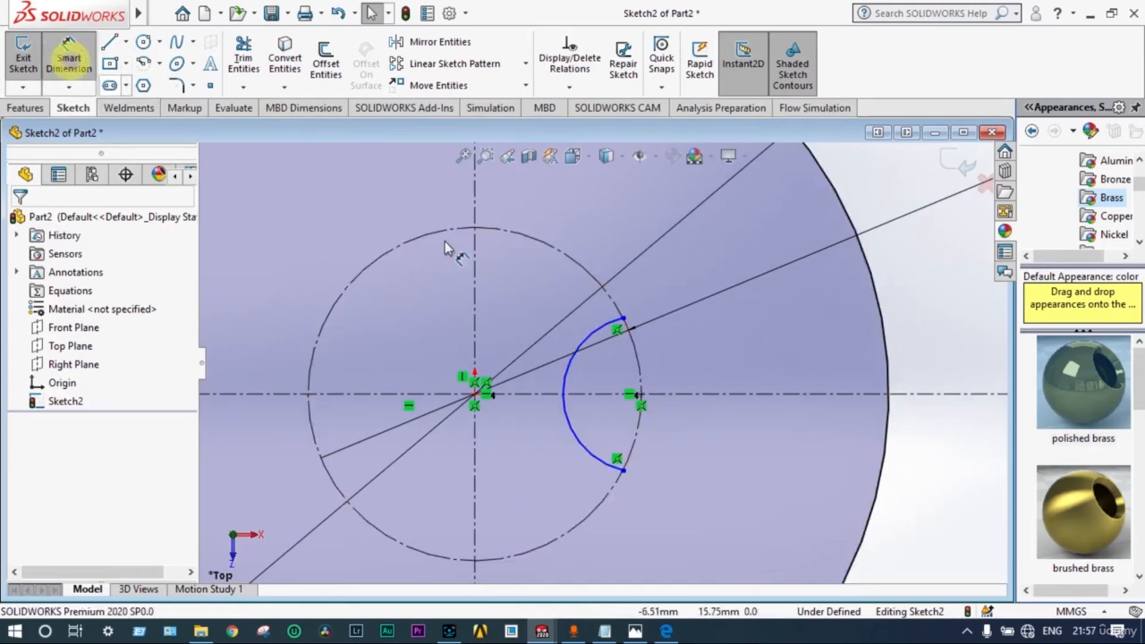
{"action": "left_click", "coordinate": [574, 362]}
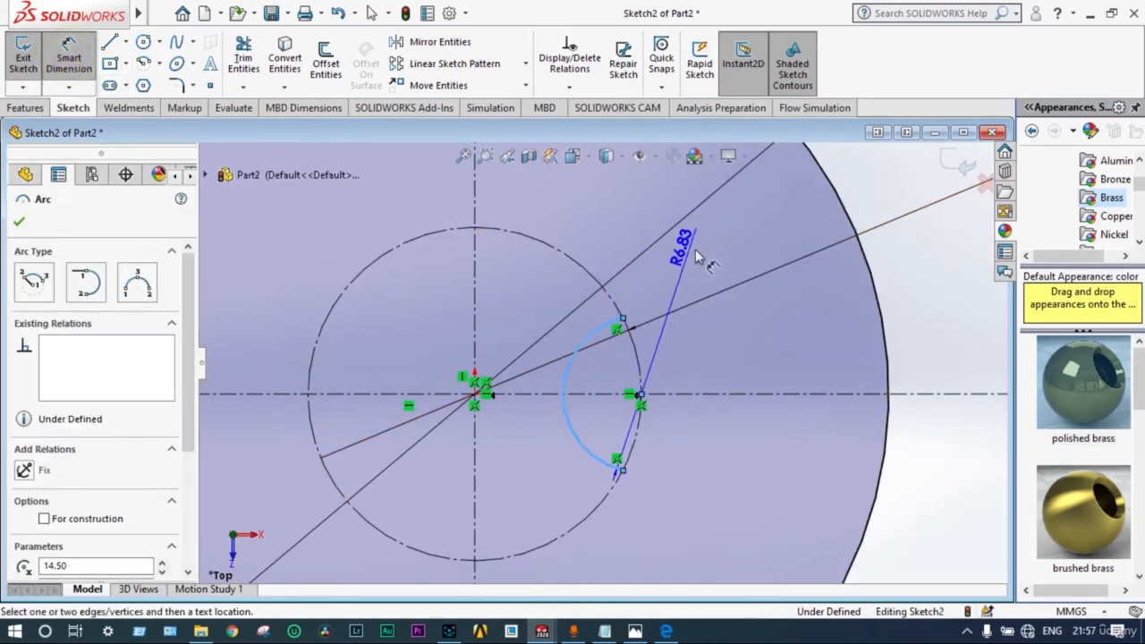
{"action": "left_click", "coordinate": [705, 255]}
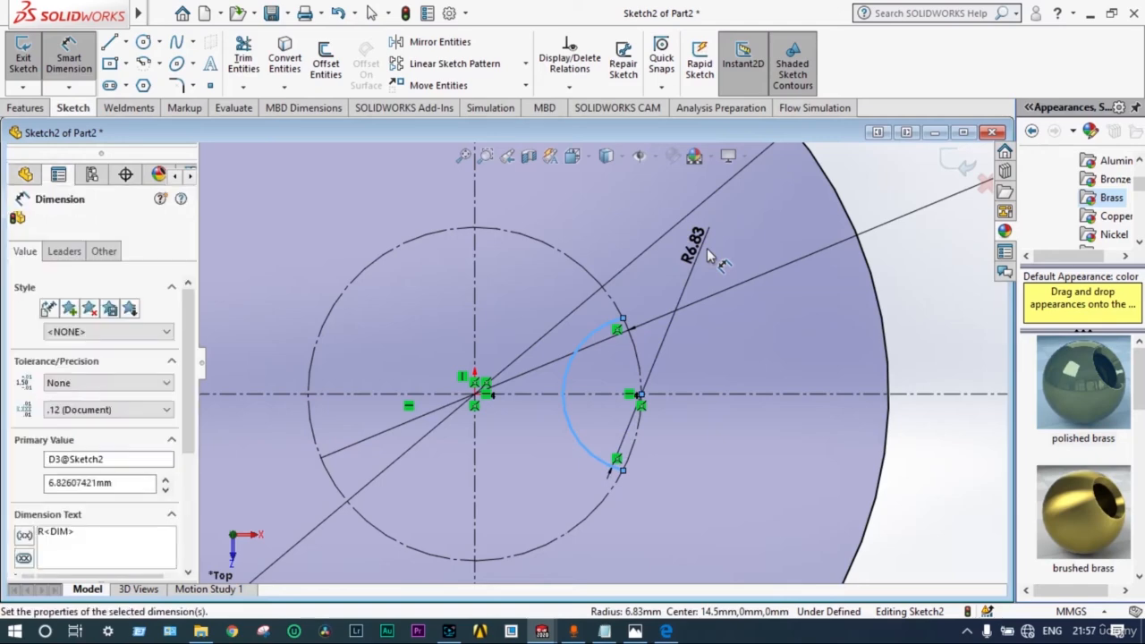
{"action": "type", "text": "4"}
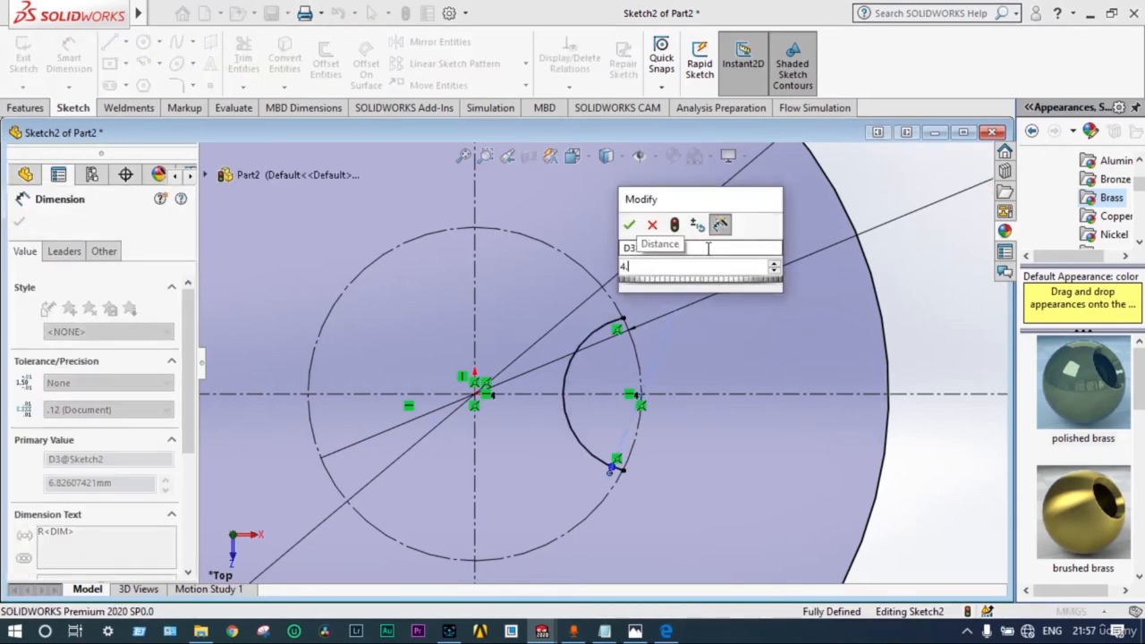
{"action": "type", "text": ".25"}
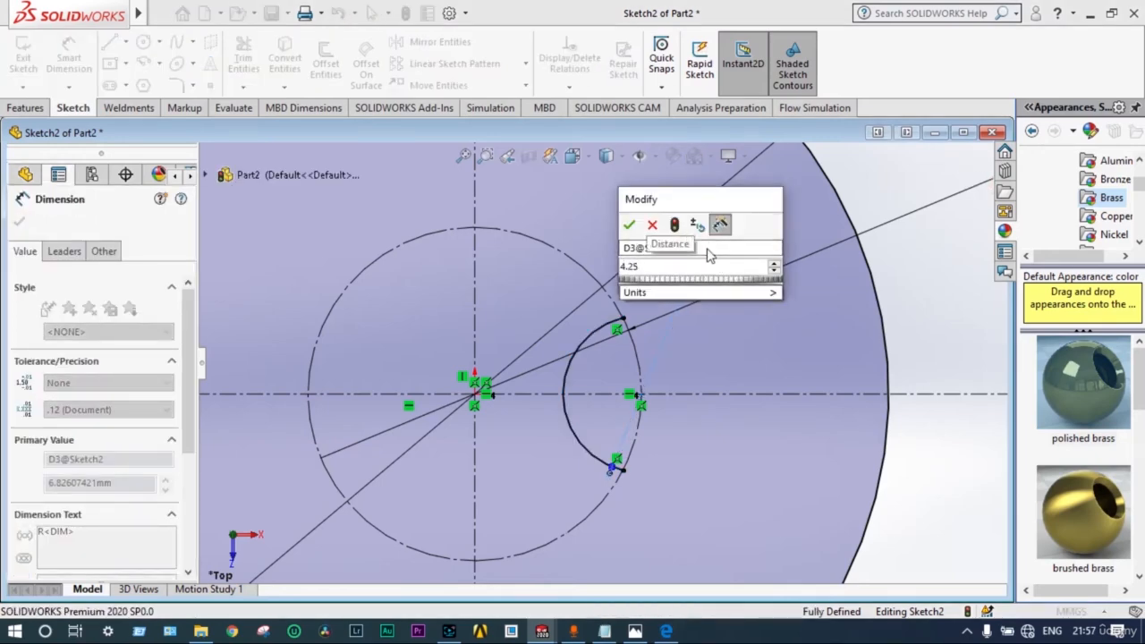
{"action": "key", "text": "Return"}
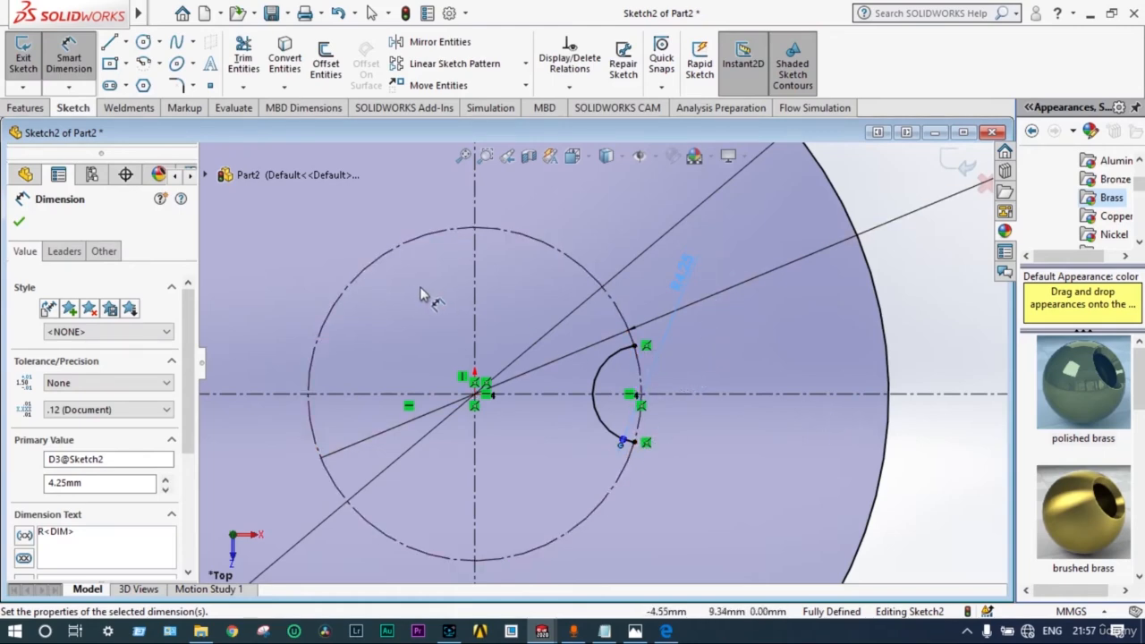
- Sketch a corner rectangle about 22 mm long from the arc's upper endpoint to the outer circle, level with the arc's lower endpoint
{"action": "left_click", "coordinate": [127, 65]}
{"action": "left_click", "coordinate": [117, 87]}
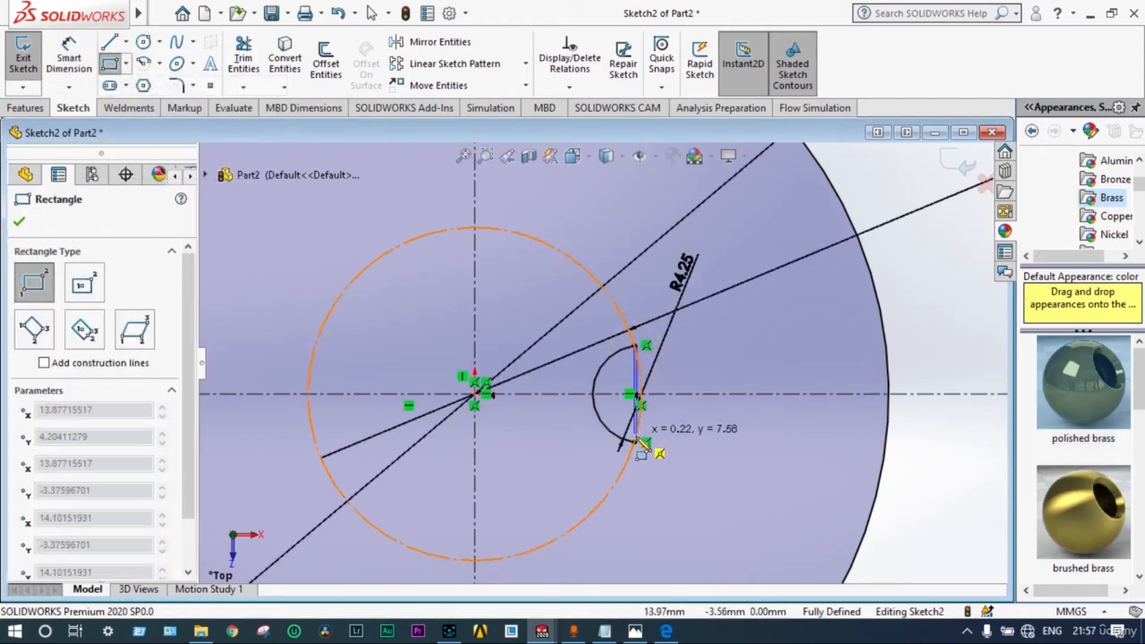
{"action": "left_click", "coordinate": [641, 444]}
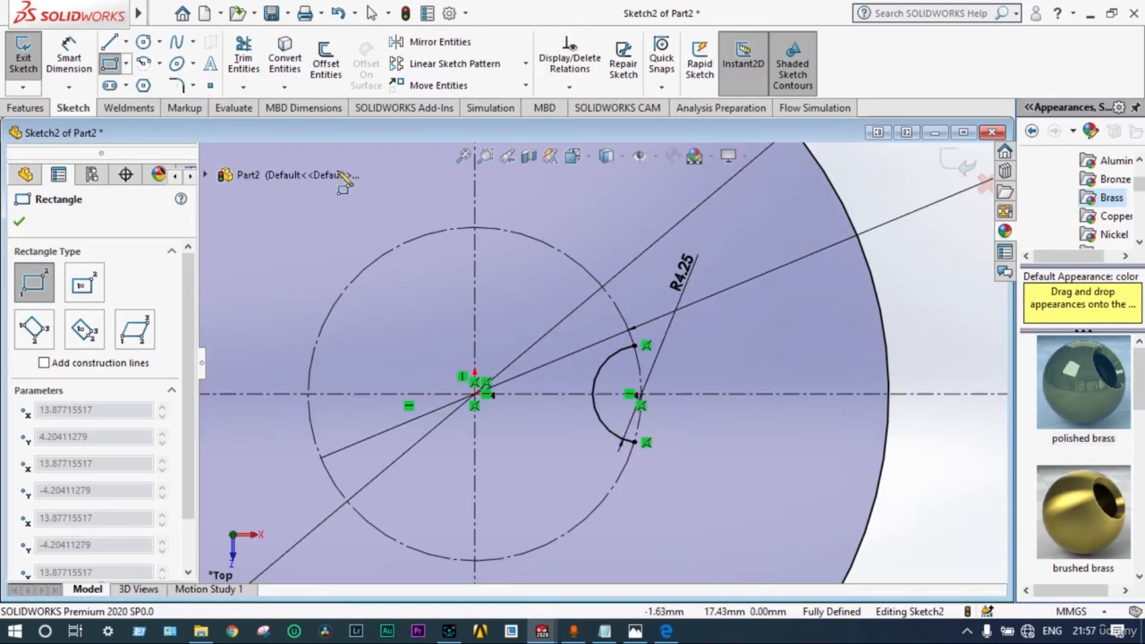
{"action": "left_click", "coordinate": [635, 345]}
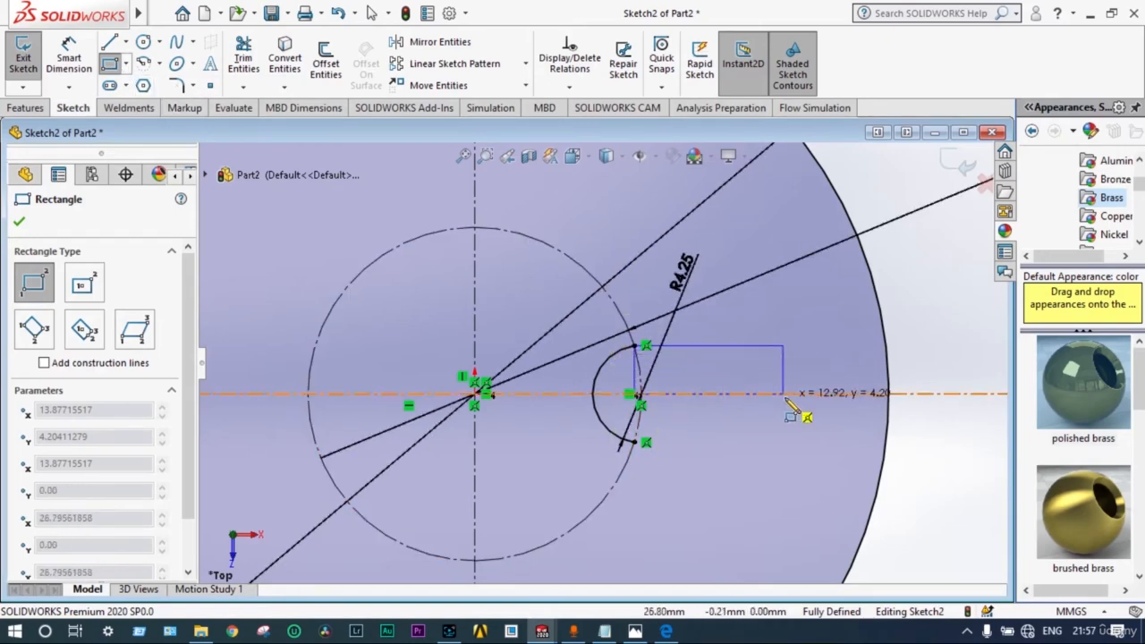
{"action": "left_click", "coordinate": [885, 442]}
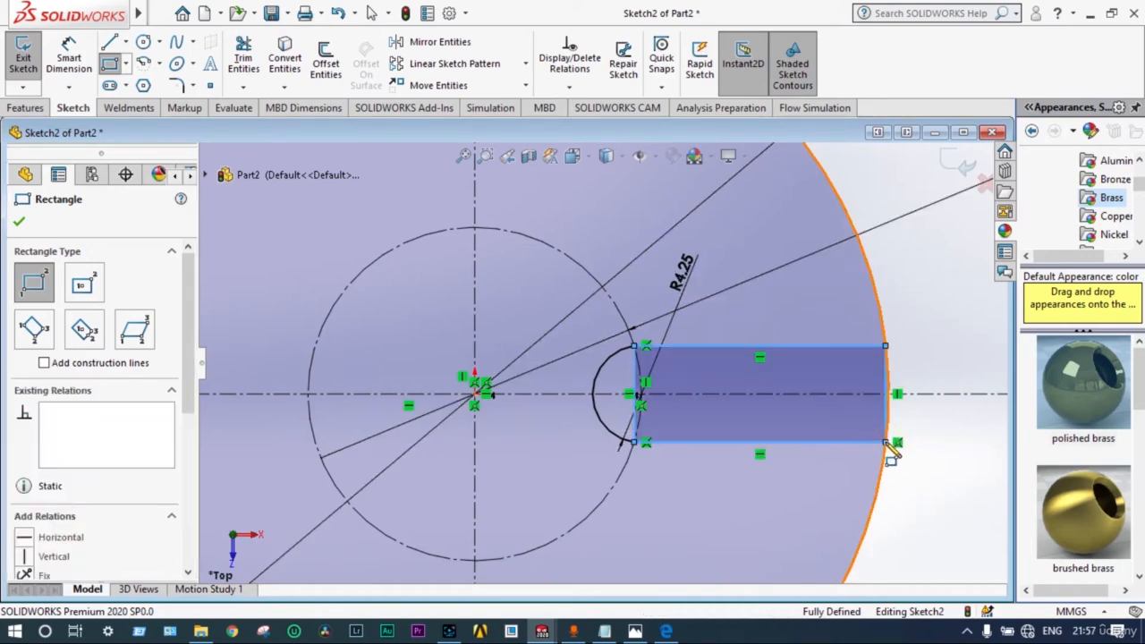
{"action": "key", "text": "Escape"}
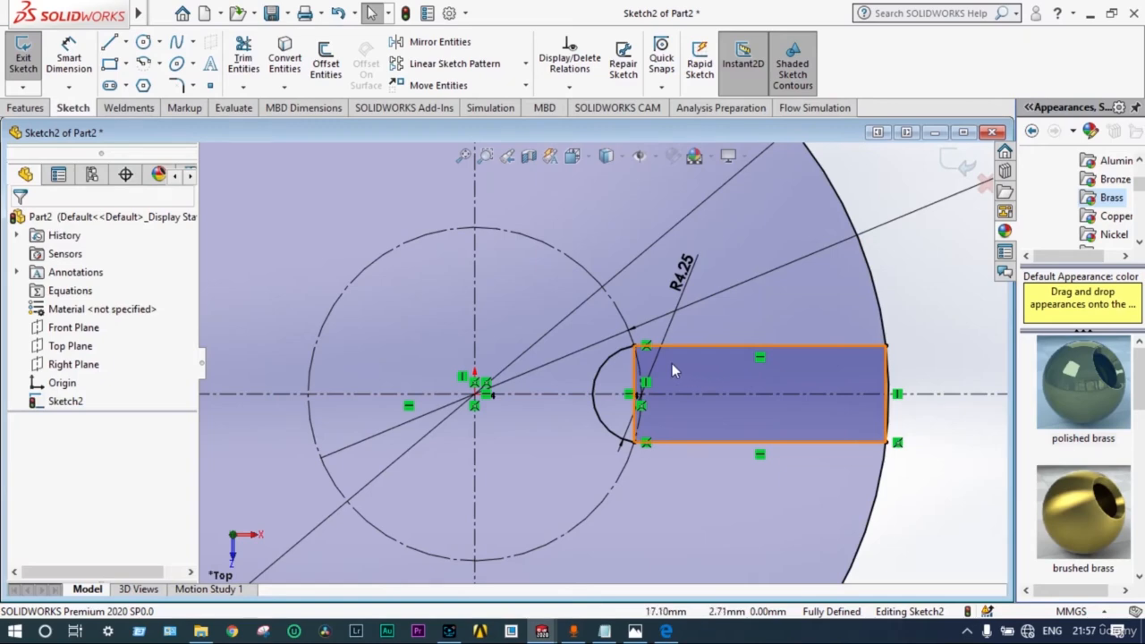
- Trim away the rectangle's inner vertical side between the arc's endpoints so the arc and rectangle form one slot profile
{"action": "scroll", "coordinate": [672, 363], "scroll_direction": "down", "scroll_amount": 2}
{"action": "scroll", "coordinate": [671, 370], "scroll_direction": "down", "scroll_amount": 1}
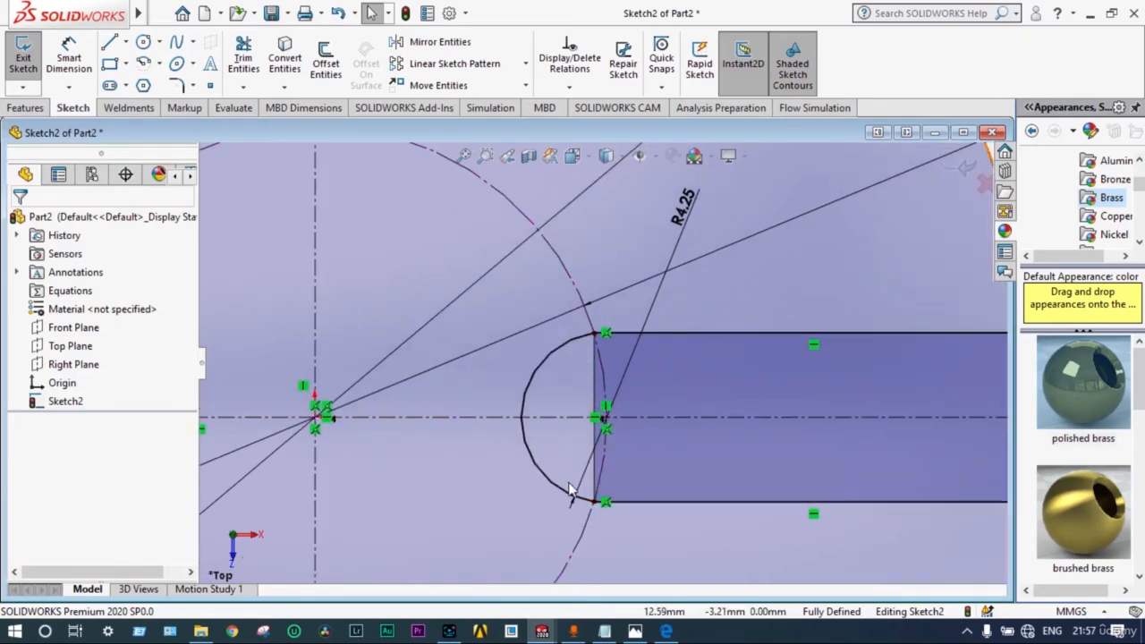
{"action": "scroll", "coordinate": [676, 372], "scroll_direction": "up", "scroll_amount": 2}
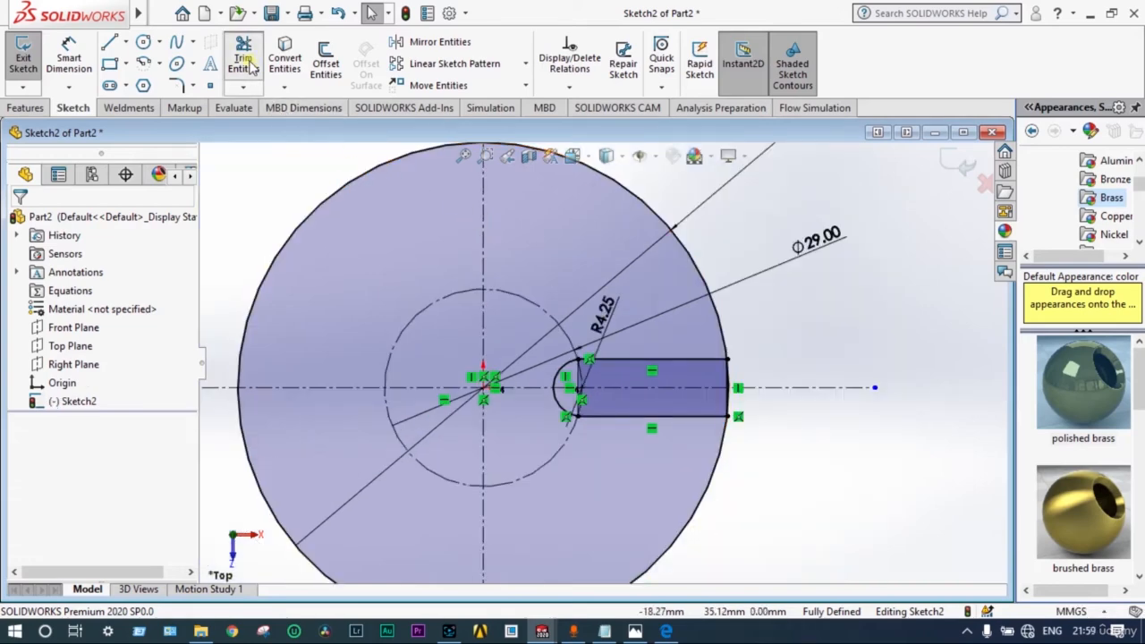
{"action": "left_click", "coordinate": [243, 59]}
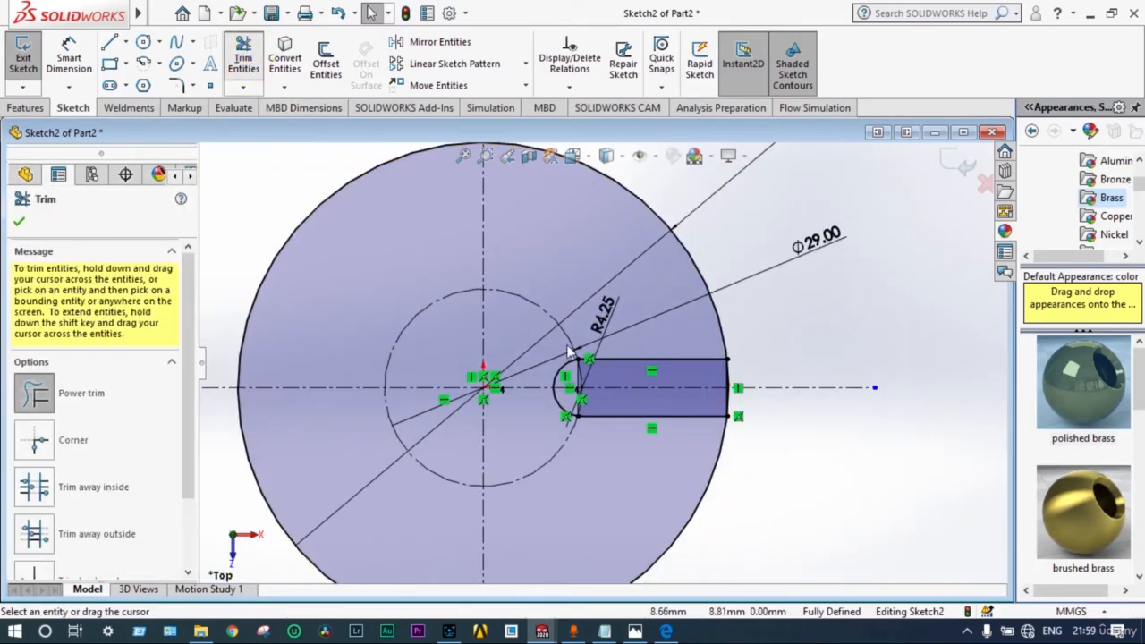
{"action": "scroll", "coordinate": [577, 372], "scroll_direction": "down", "scroll_amount": 4}
{"action": "left_click", "coordinate": [577, 376]}
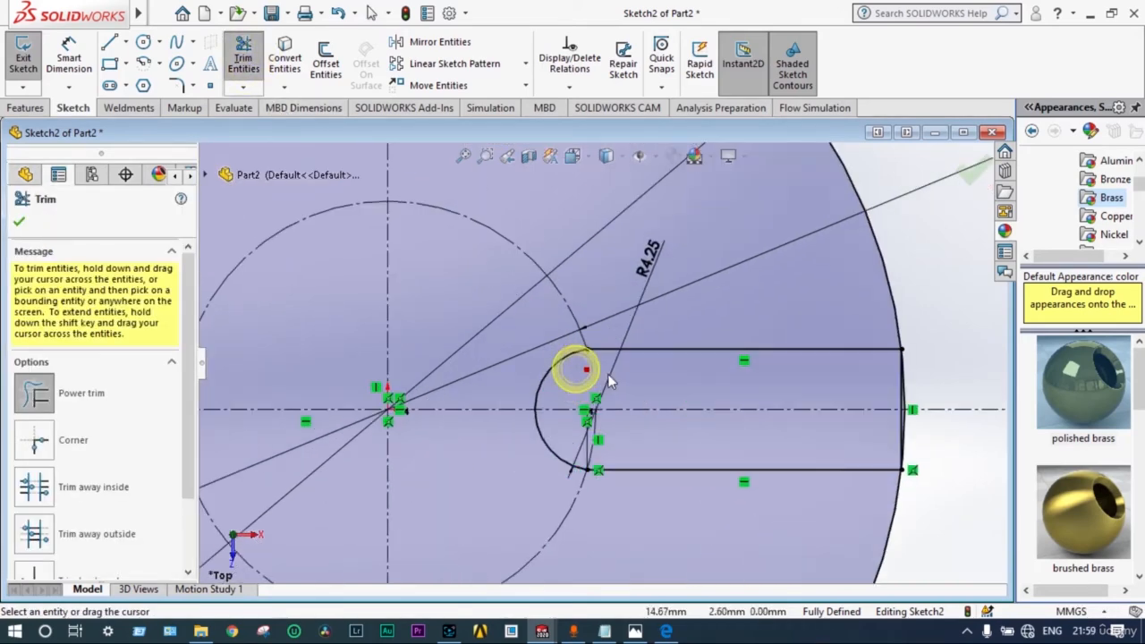
{"action": "left_click", "coordinate": [582, 438]}
{"action": "left_click", "coordinate": [578, 424]}
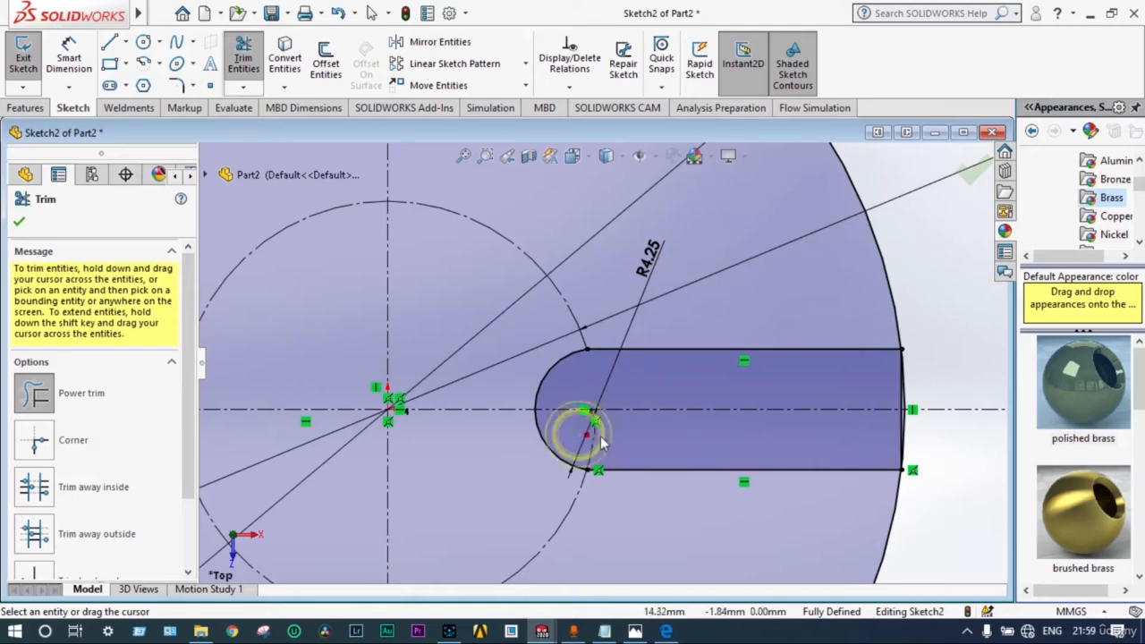
{"action": "scroll", "coordinate": [730, 400], "scroll_direction": "up", "scroll_amount": 1}
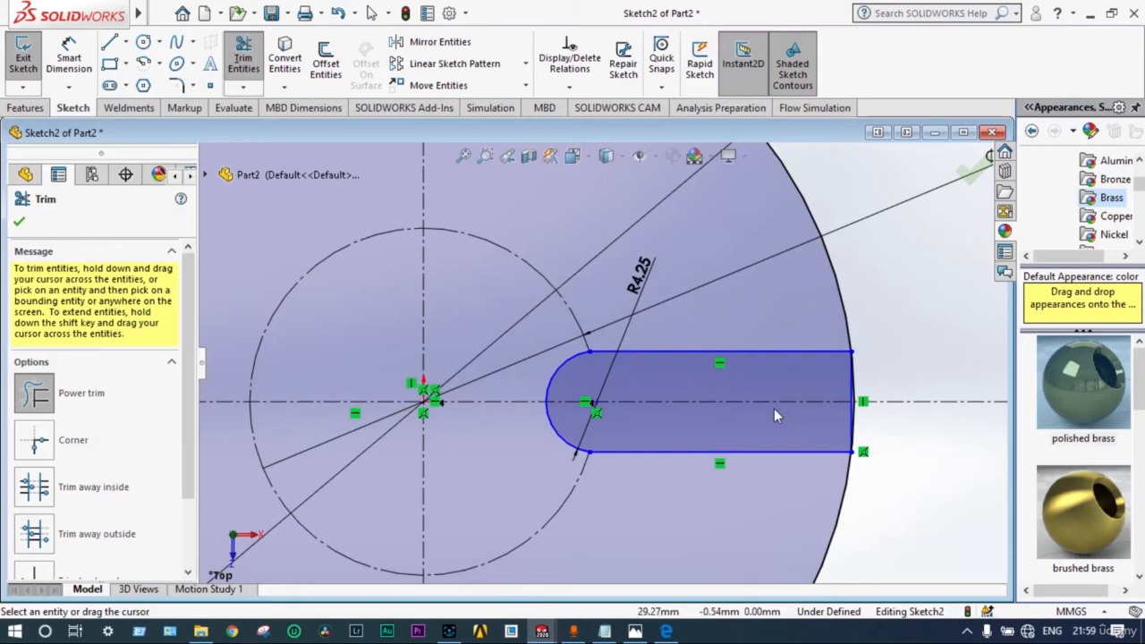
{"action": "scroll", "coordinate": [773, 408], "scroll_direction": "up", "scroll_amount": 2}
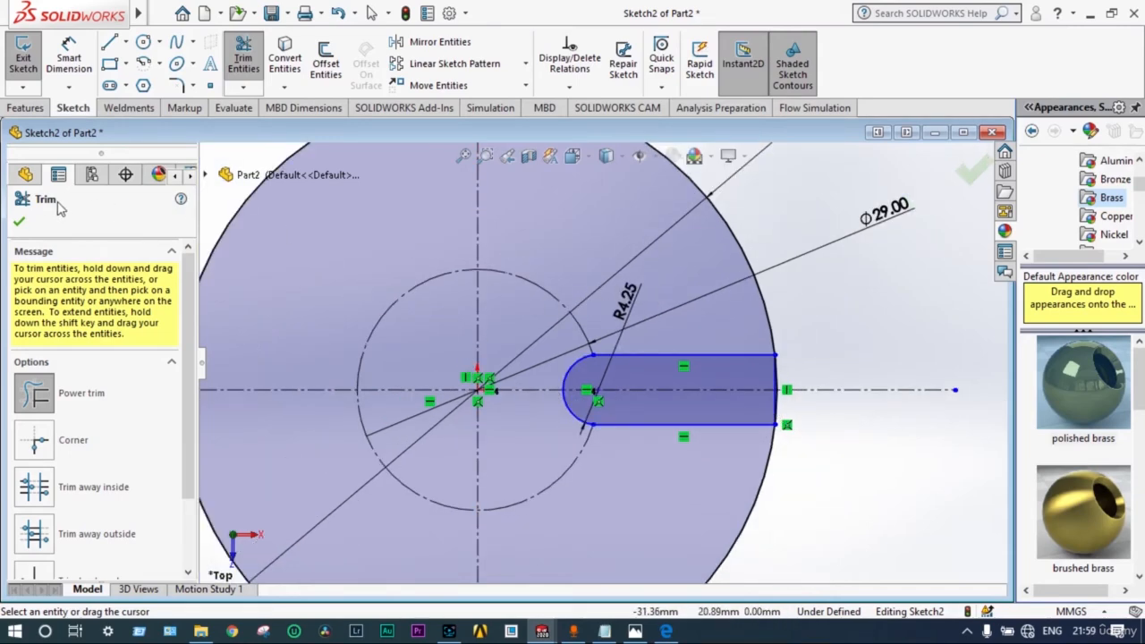
{"action": "left_click", "coordinate": [20, 223]}
{"action": "key", "text": "f"}
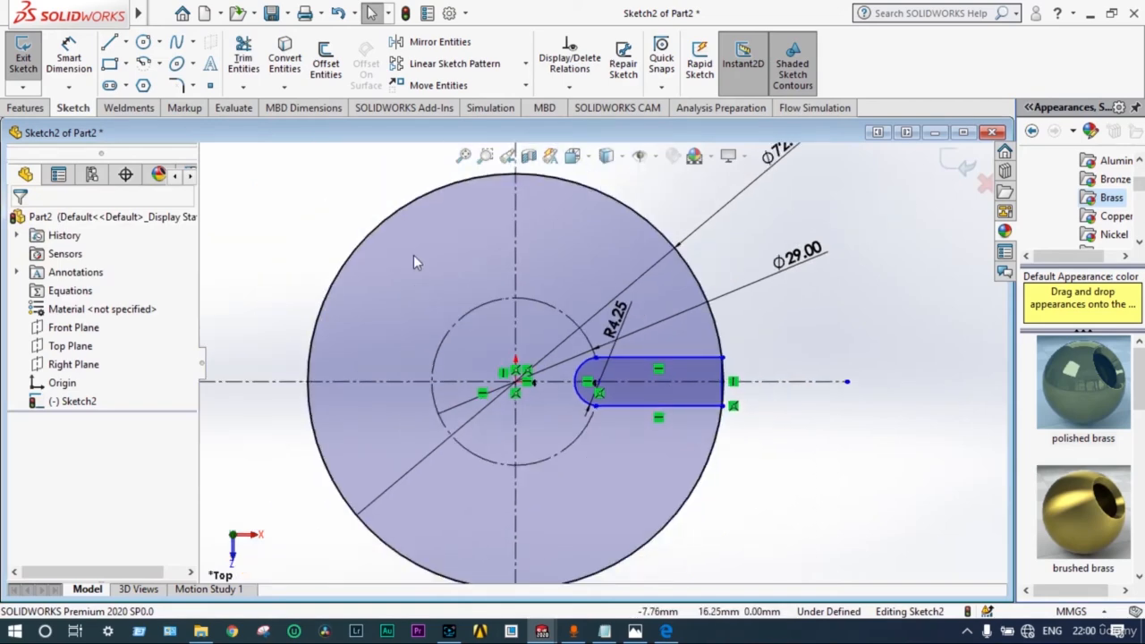
- Create a circular sketch pattern of the slot's arc and three lines about the origin, with 4 equally spaced instances over 360 degrees
{"action": "left_click", "coordinate": [657, 359]}
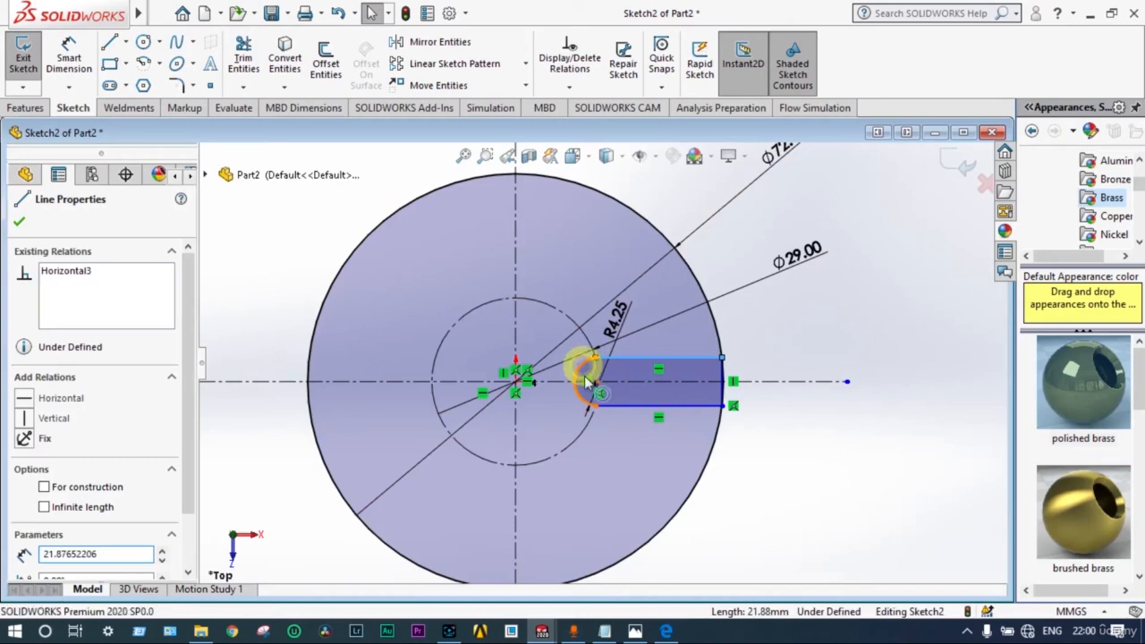
{"action": "left_click", "coordinate": [586, 380]}
{"action": "left_click", "coordinate": [626, 407], "text": "ctrl"}
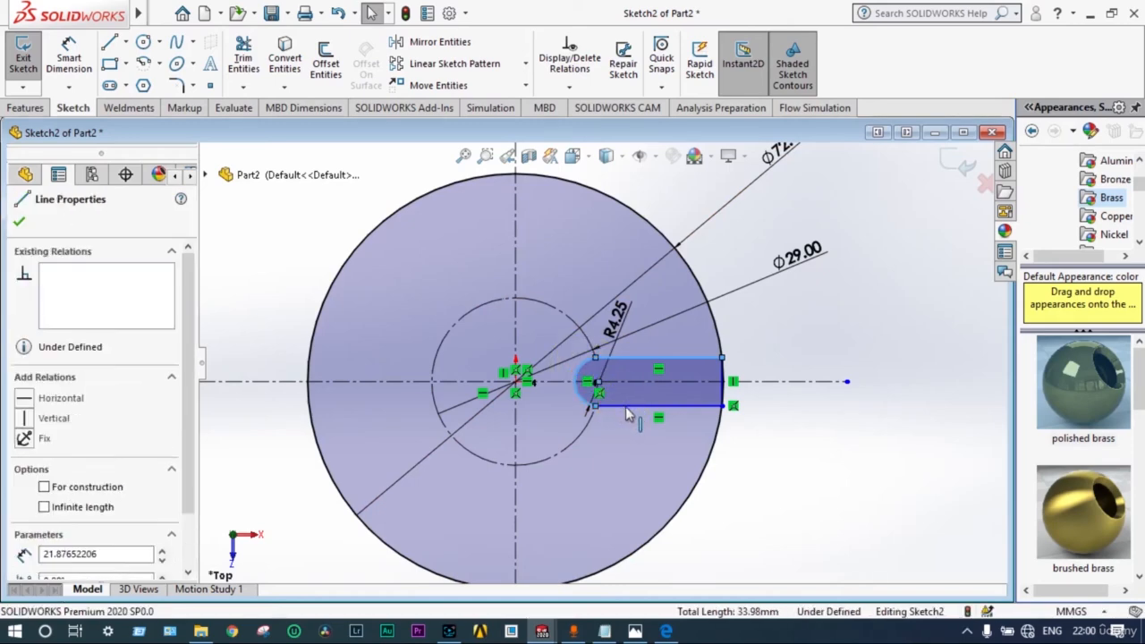
{"action": "left_click", "coordinate": [690, 405], "text": "ctrl"}
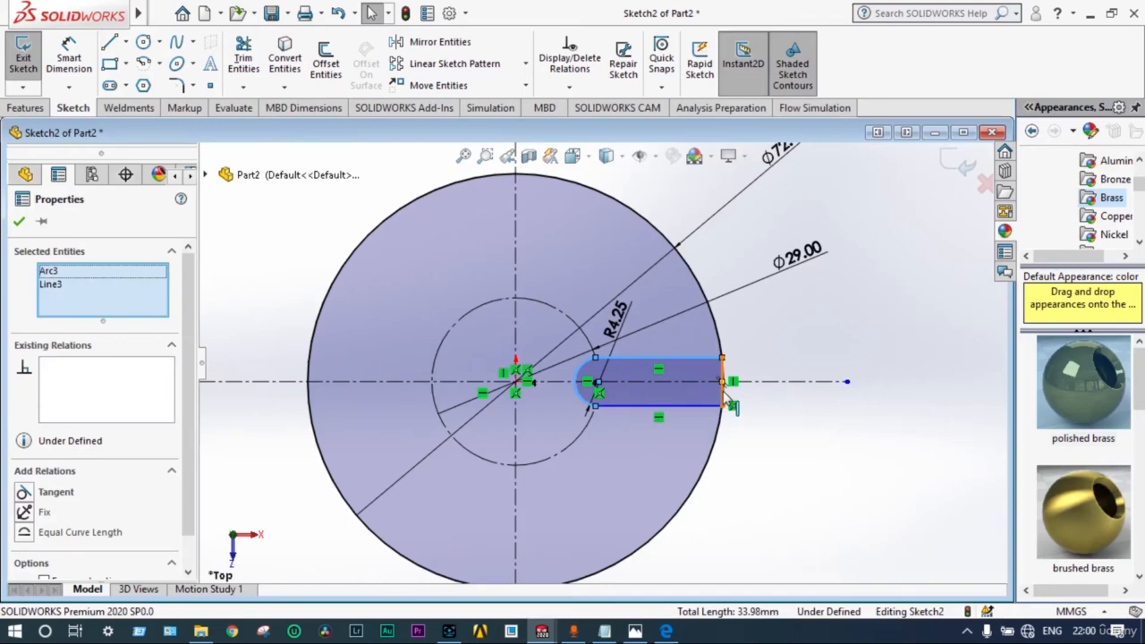
{"action": "left_click", "coordinate": [721, 387], "text": "ctrl"}
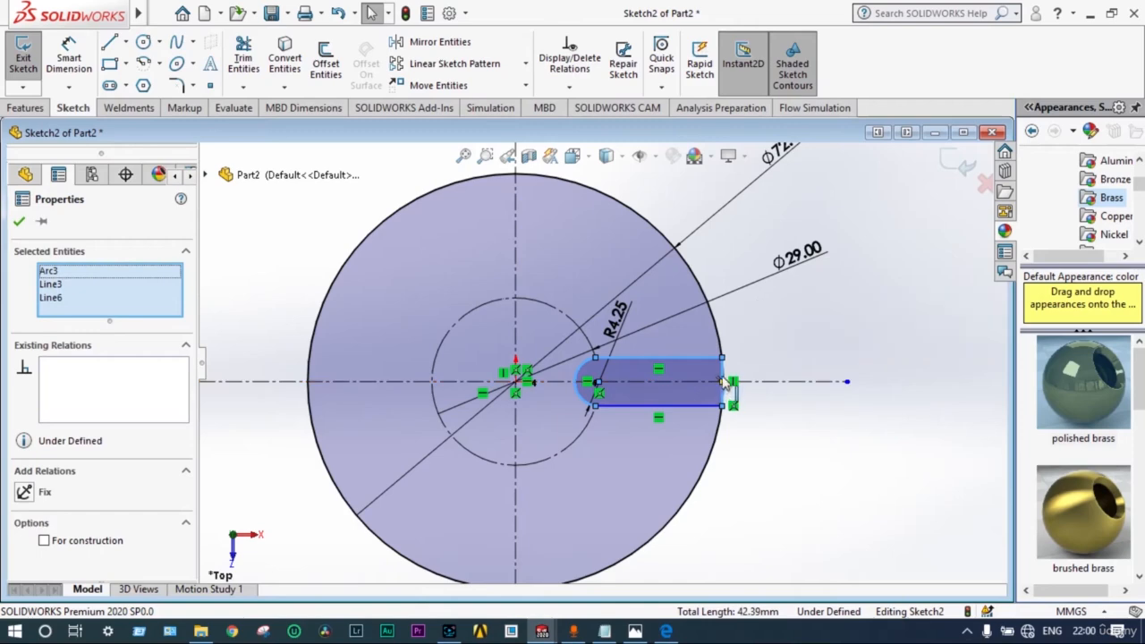
{"action": "left_click", "coordinate": [721, 382], "text": "ctrl"}
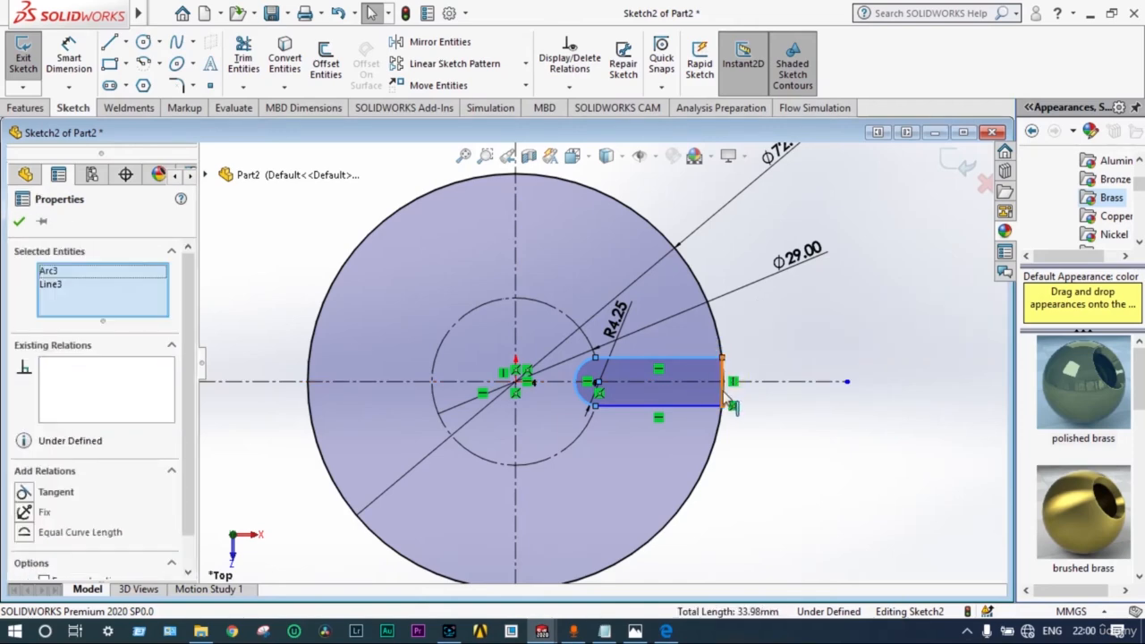
{"action": "left_click", "coordinate": [722, 392], "text": "ctrl"}
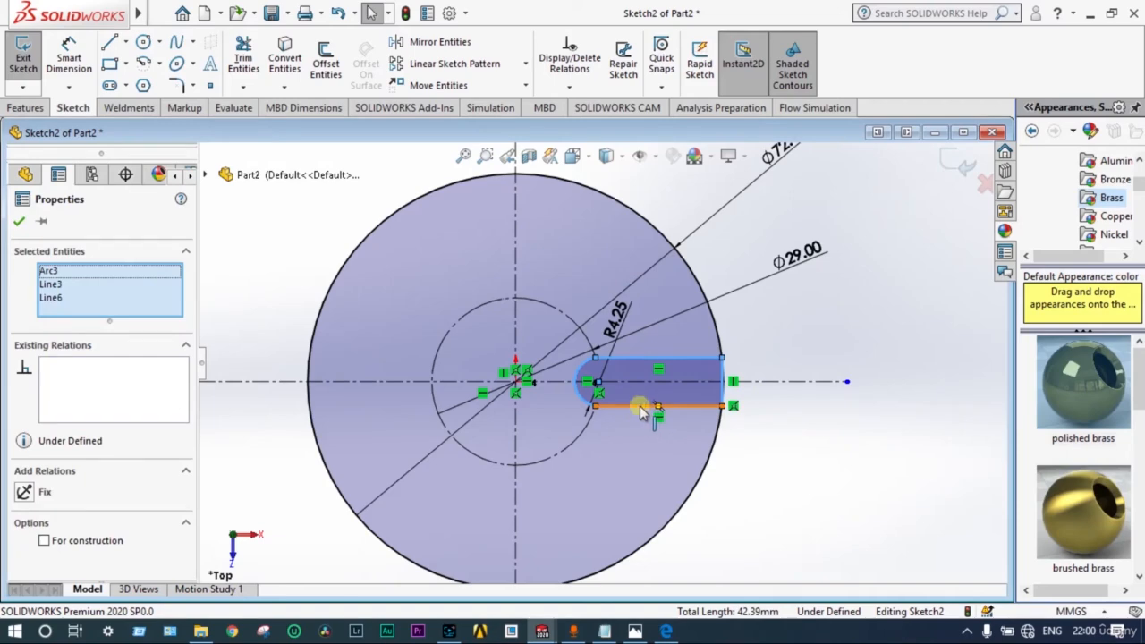
{"action": "left_click", "coordinate": [645, 406]}
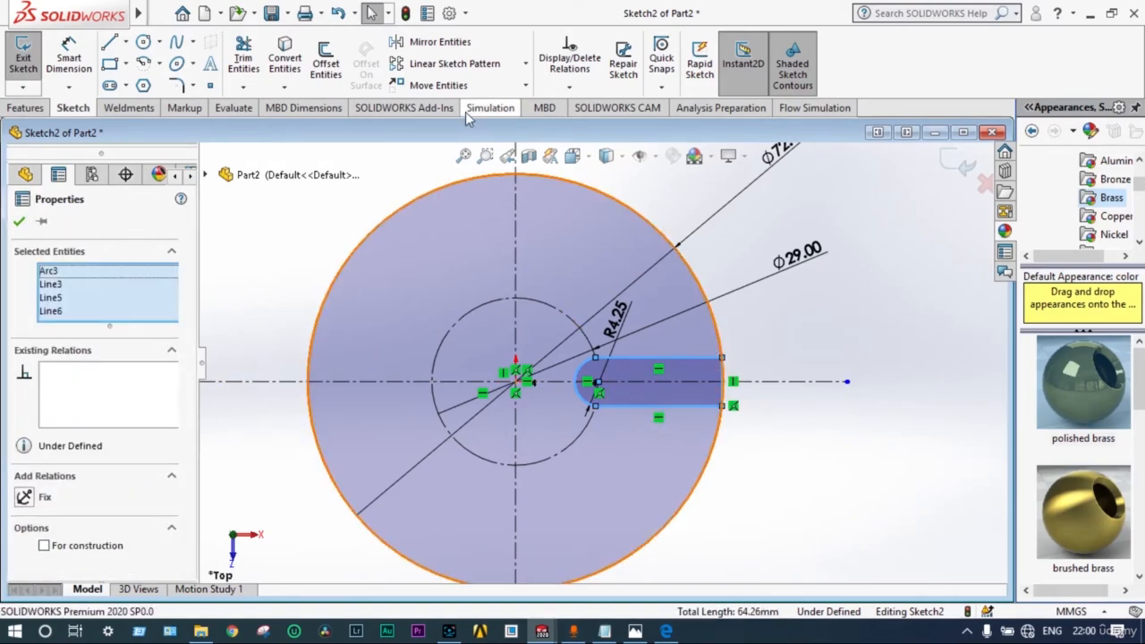
{"action": "left_click", "coordinate": [525, 64]}
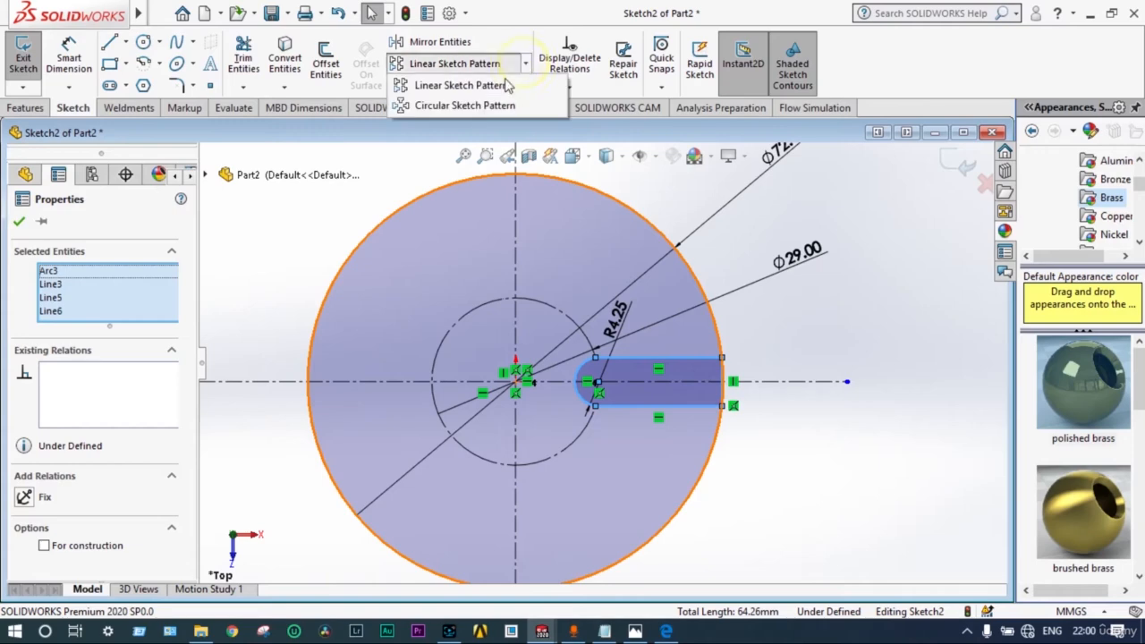
{"action": "left_click", "coordinate": [478, 105]}
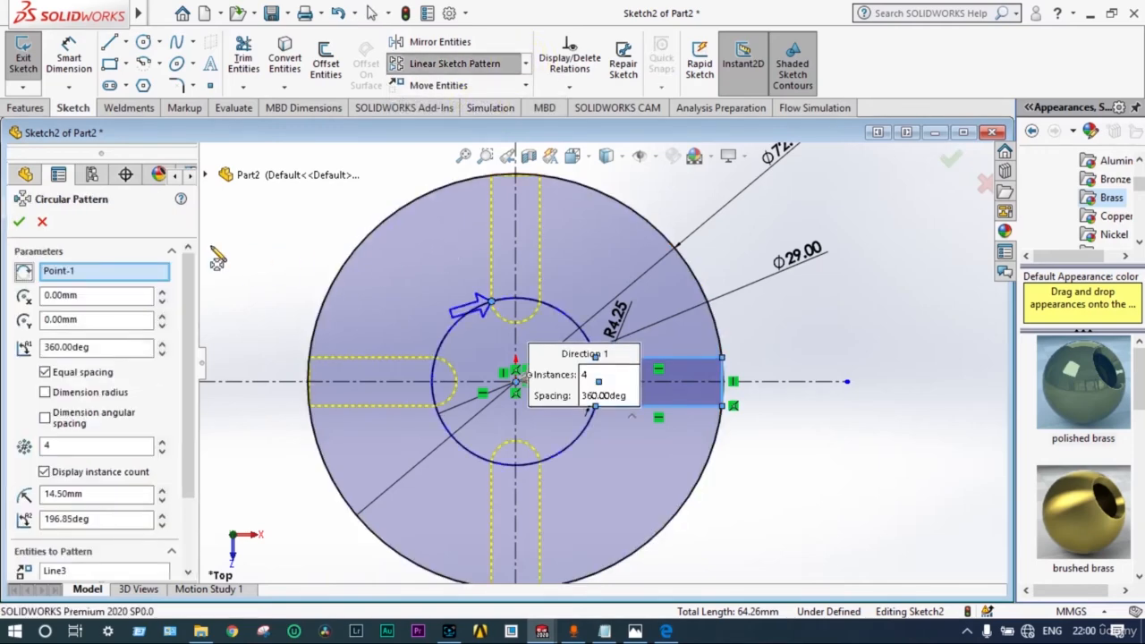
{"action": "left_click", "coordinate": [20, 223]}
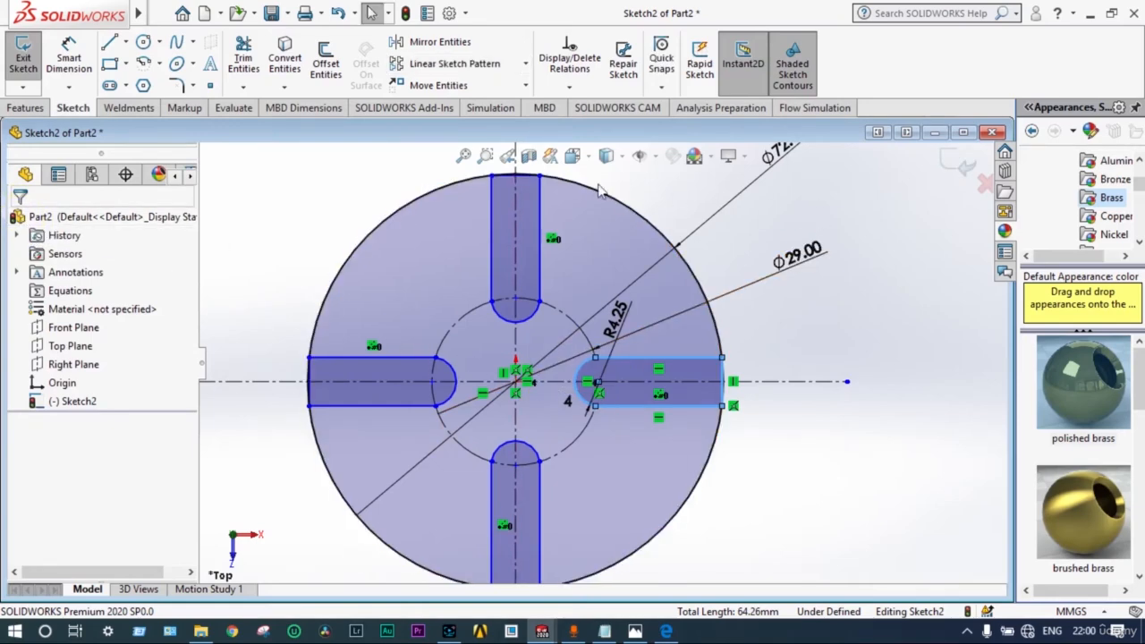
- Power-trim the end lines and outer-circle segments across all four slots so each slot opens at the disc's rim
{"action": "left_click", "coordinate": [244, 58]}
{"action": "mouse_move", "coordinate": [711, 368]}
{"action": "left_mouse_down"}
{"action": "mouse_move", "coordinate": [750, 381]}
{"action": "mouse_move", "coordinate": [729, 389]}
{"action": "left_mouse_up"}
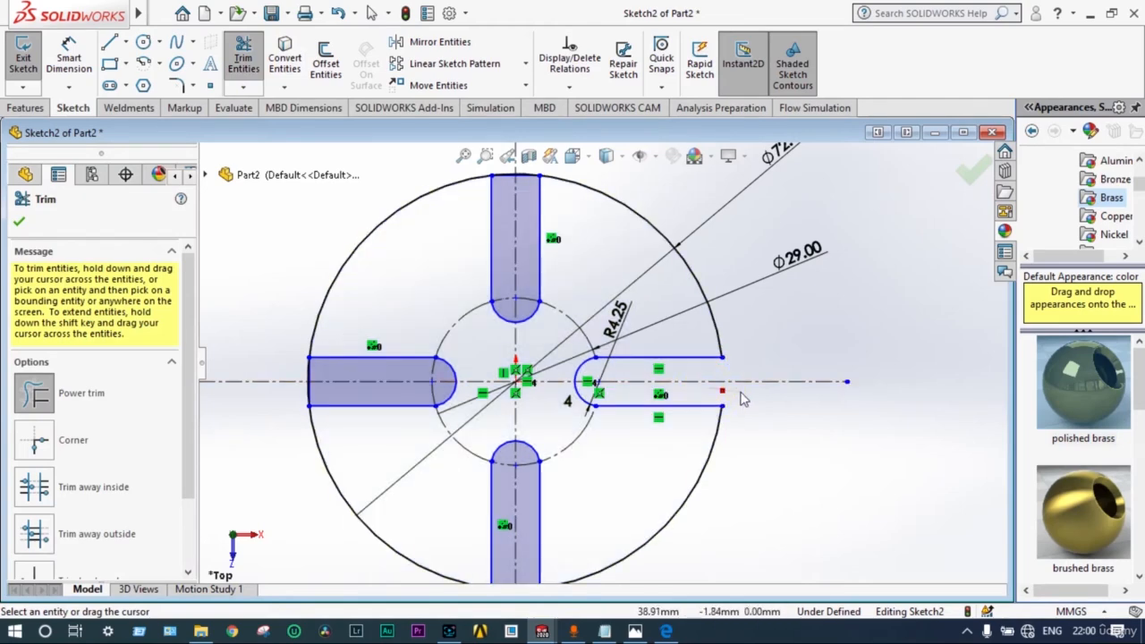
{"action": "left_click_drag", "start_coordinate": [533, 201], "coordinate": [509, 159]}
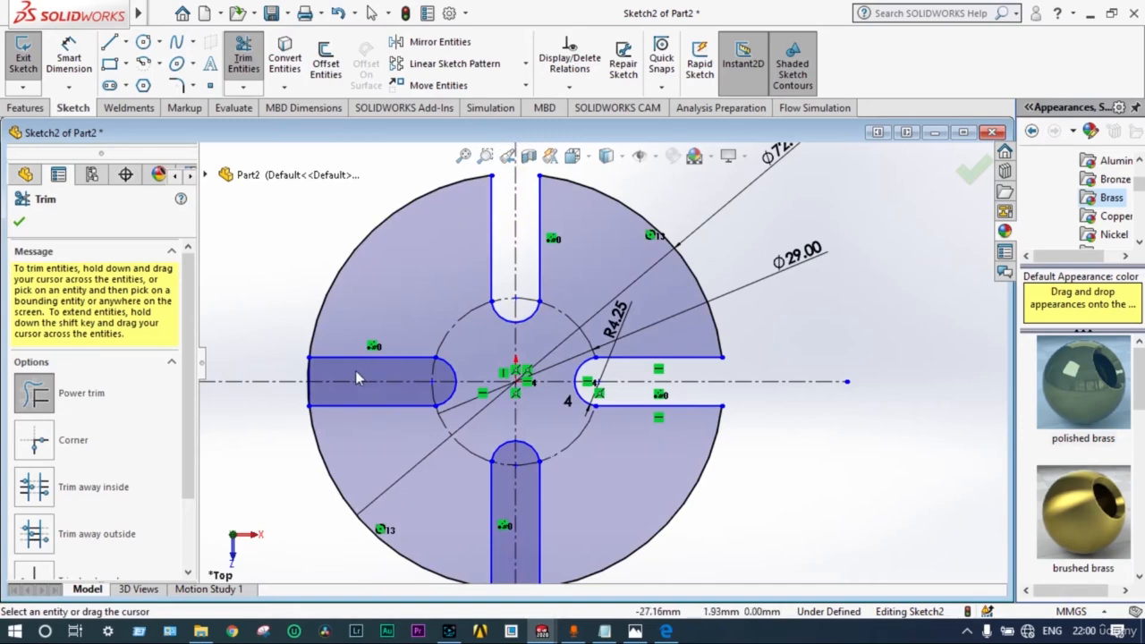
{"action": "mouse_move", "coordinate": [356, 377]}
{"action": "left_mouse_down"}
{"action": "mouse_move", "coordinate": [290, 377]}
{"action": "mouse_move", "coordinate": [296, 392]}
{"action": "left_mouse_up"}
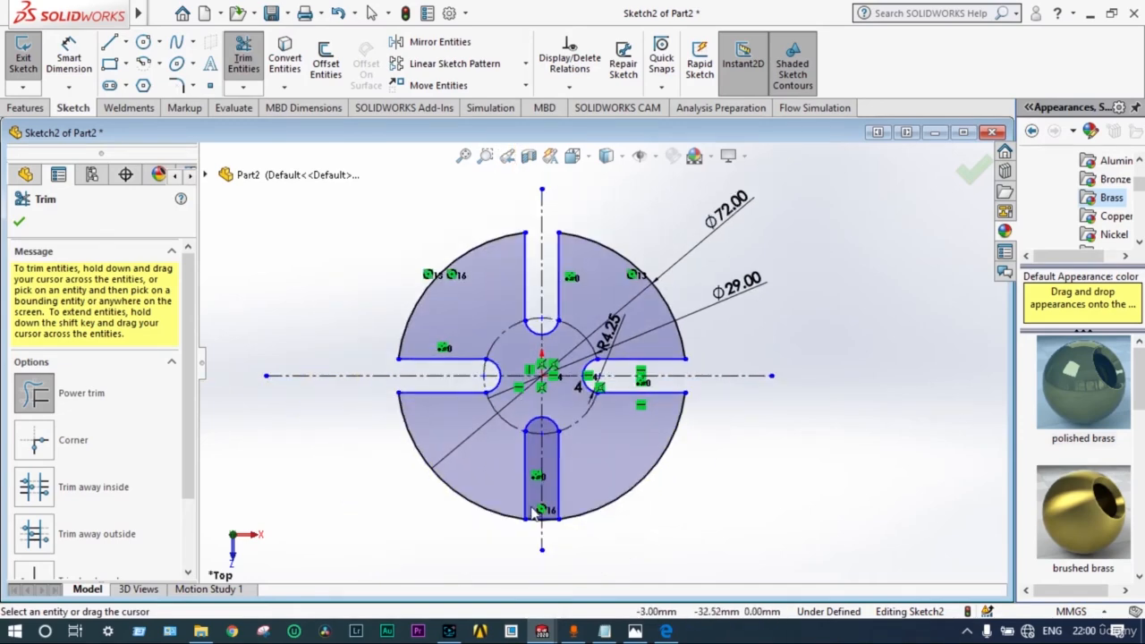
{"action": "scroll", "coordinate": [535, 511], "scroll_direction": "down", "scroll_amount": 3}
{"action": "mouse_move", "coordinate": [568, 472]}
{"action": "left_mouse_down"}
{"action": "mouse_move", "coordinate": [573, 508]}
{"action": "mouse_move", "coordinate": [598, 474]}
{"action": "mouse_move", "coordinate": [604, 487]}
{"action": "mouse_move", "coordinate": [591, 476]}
{"action": "left_mouse_up"}
{"action": "scroll", "coordinate": [590, 476], "scroll_direction": "up", "scroll_amount": 5}
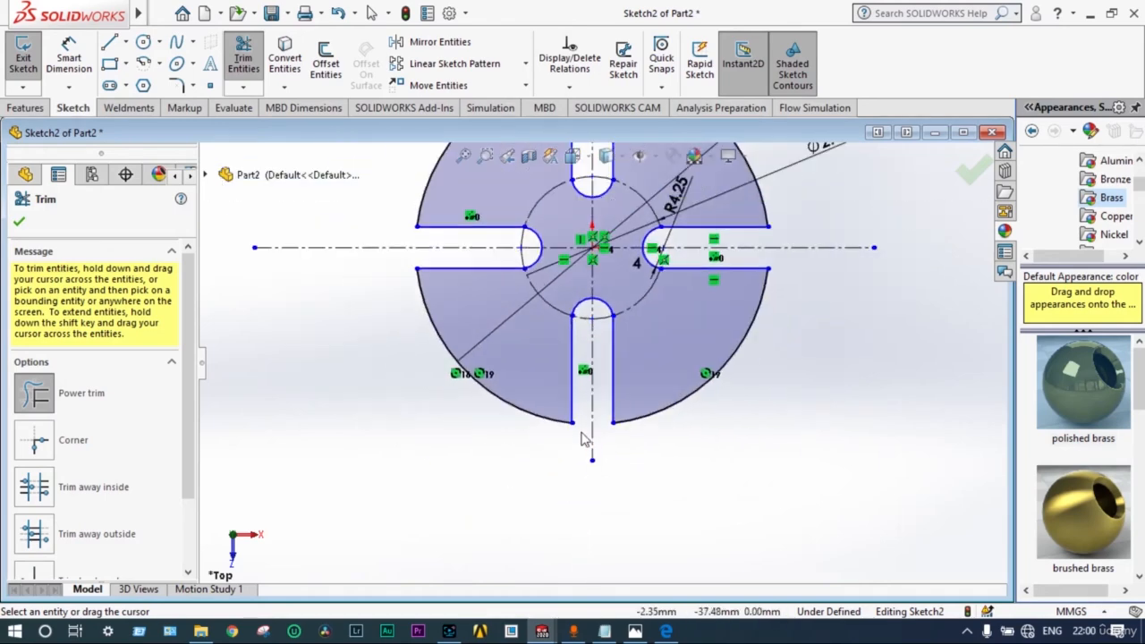
{"action": "scroll", "coordinate": [617, 286], "scroll_direction": "down", "scroll_amount": 5}
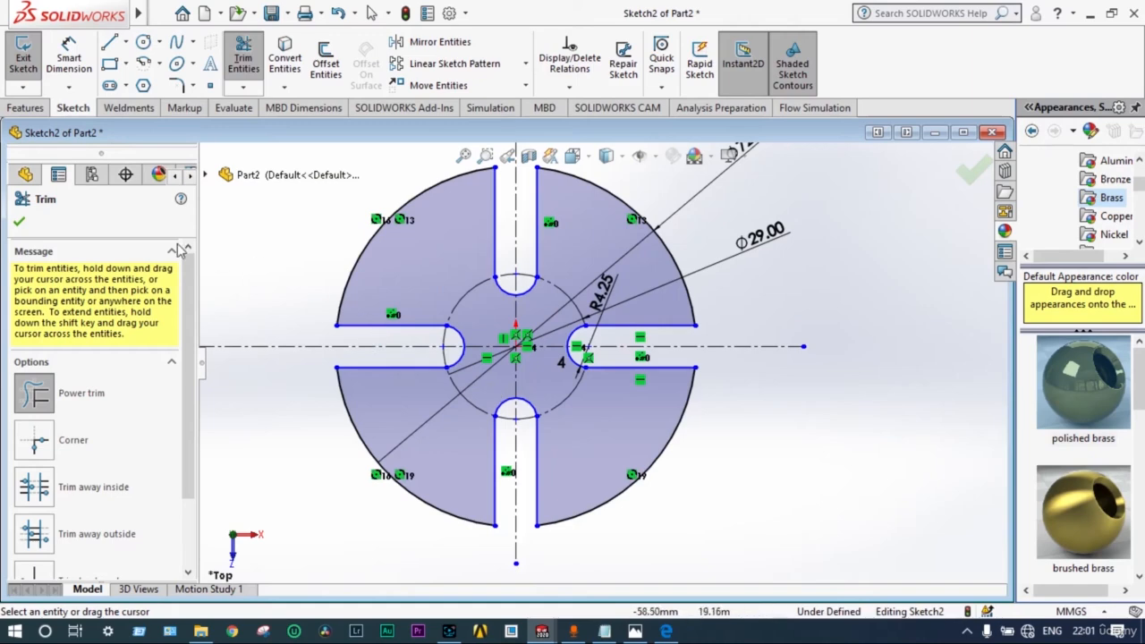
- Sketch a centerpoint arc of about 23 mm radius across the disc's lower-right quadrant, centred outside the disc with both ends on the outer circle
{"action": "left_click", "coordinate": [20, 223]}
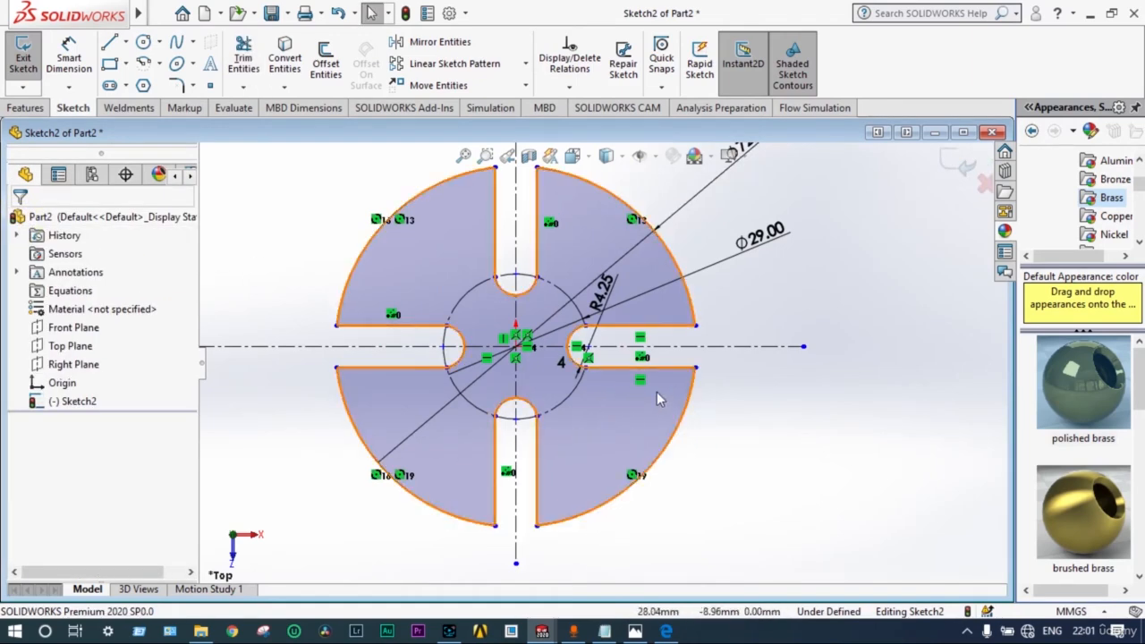
{"action": "left_click", "coordinate": [664, 632]}
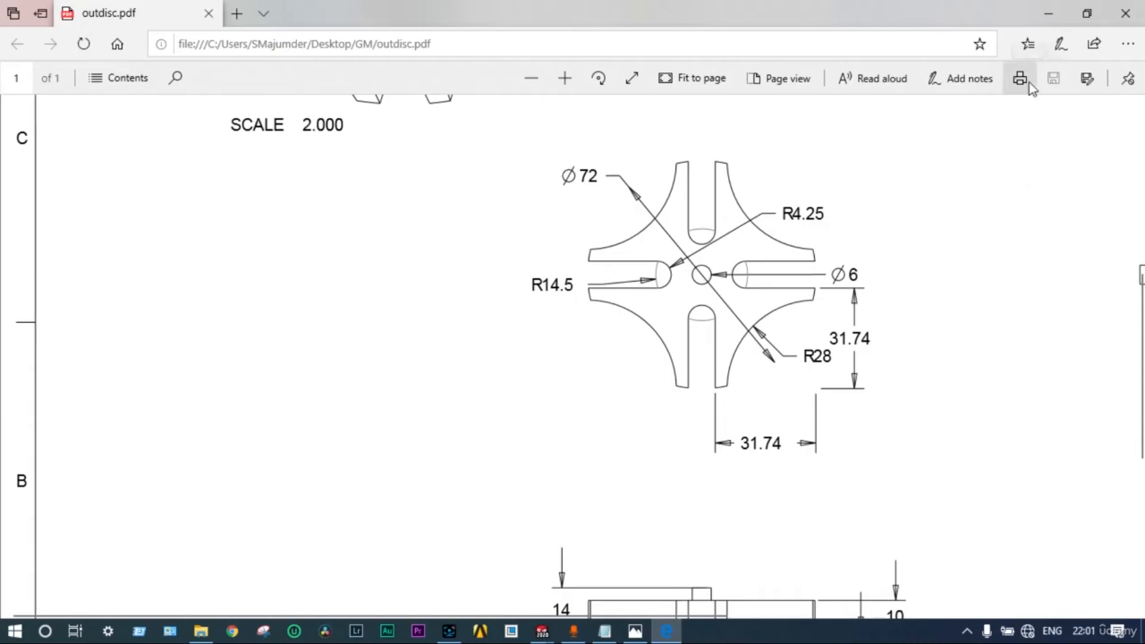
{"action": "left_click", "coordinate": [1043, 13]}
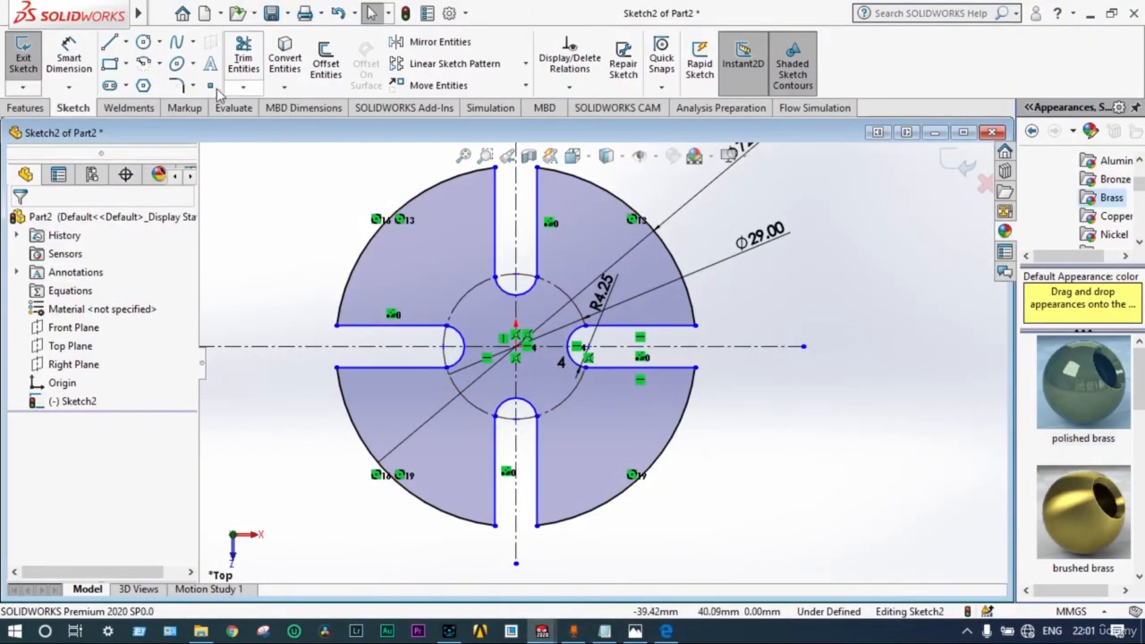
{"action": "left_click", "coordinate": [145, 65]}
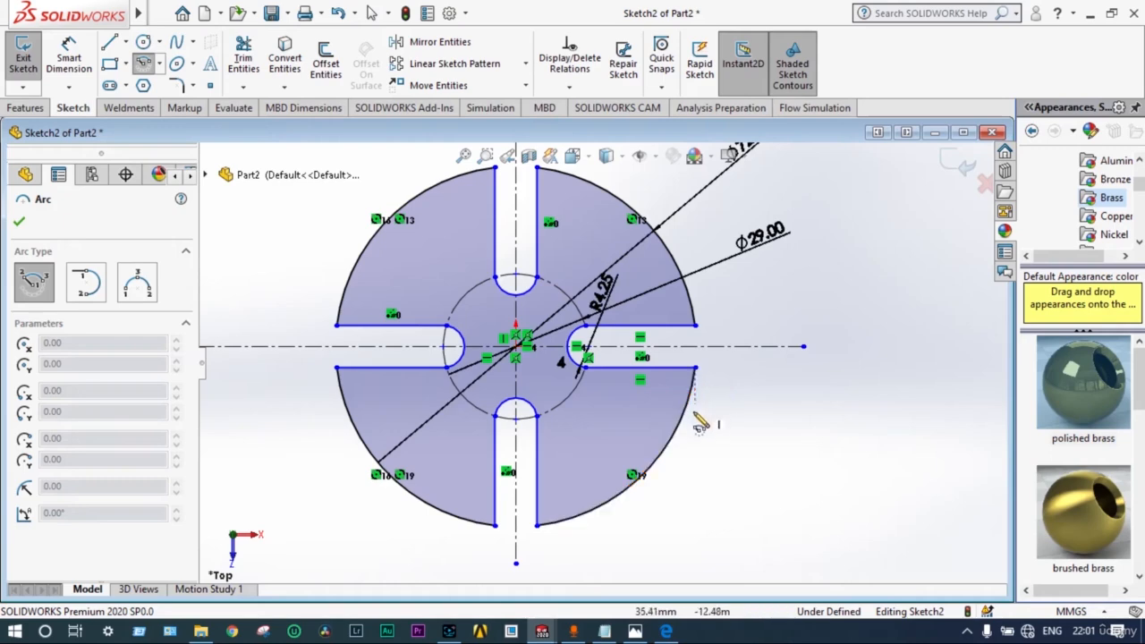
{"action": "left_click", "coordinate": [695, 526]}
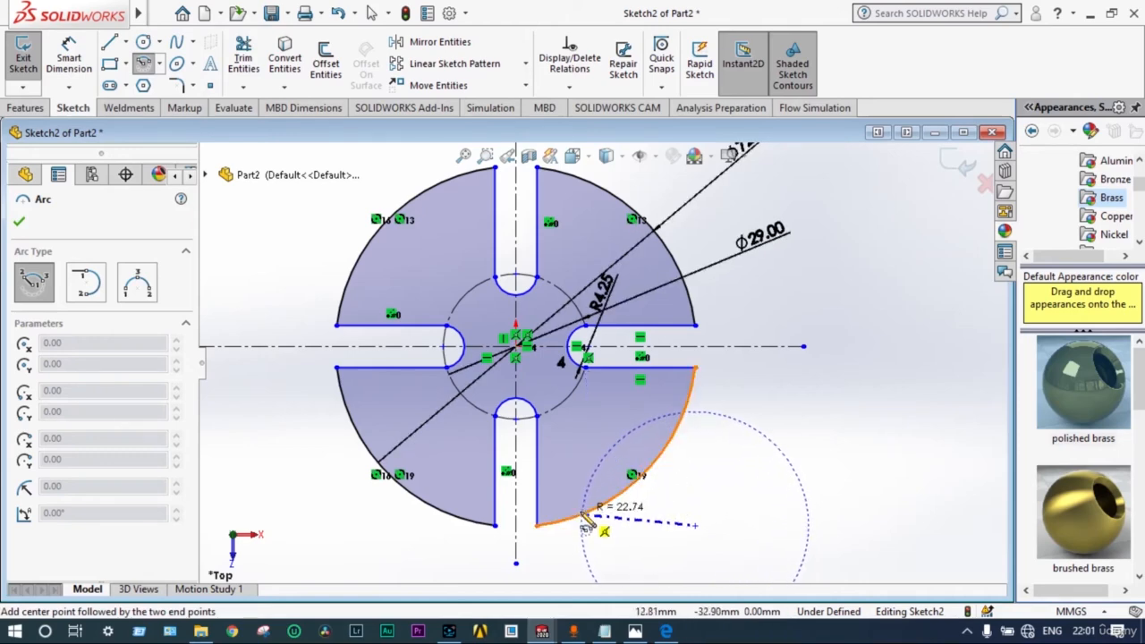
{"action": "left_click", "coordinate": [580, 516]}
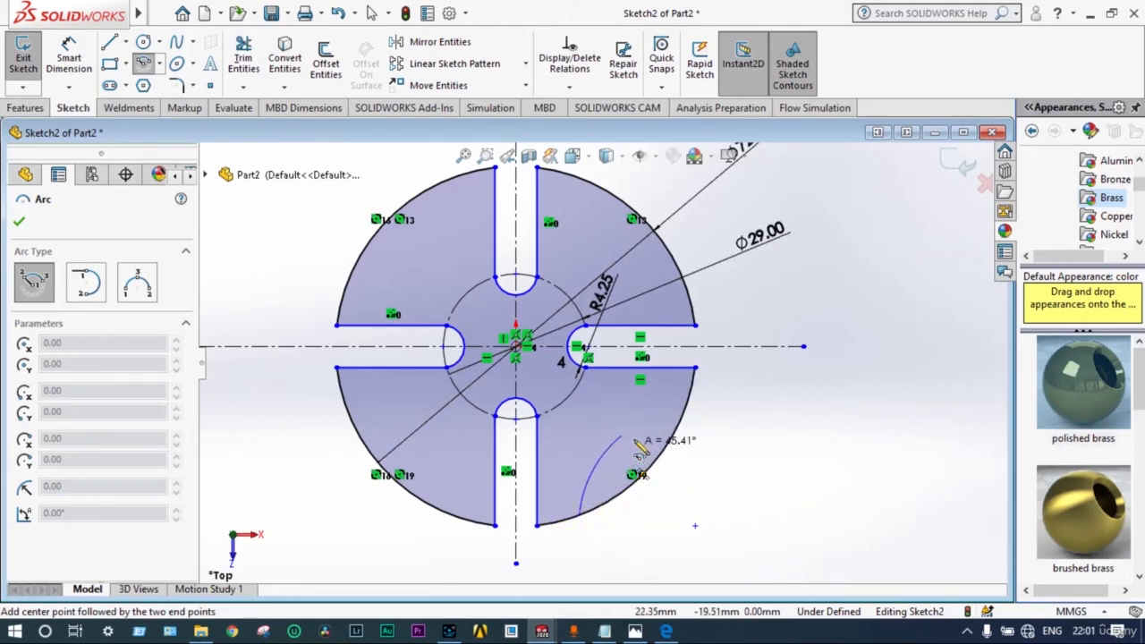
{"action": "left_click", "coordinate": [685, 420]}
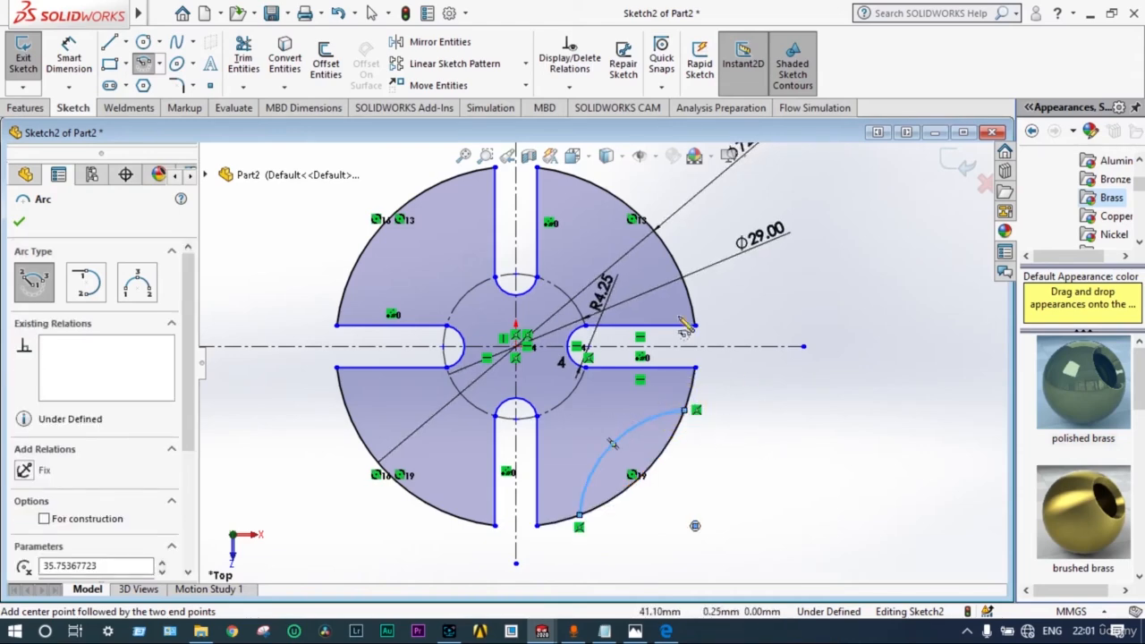
- Dimension the lower-right quadrant arc's radius as 28 mm
{"action": "left_click", "coordinate": [69, 59]}
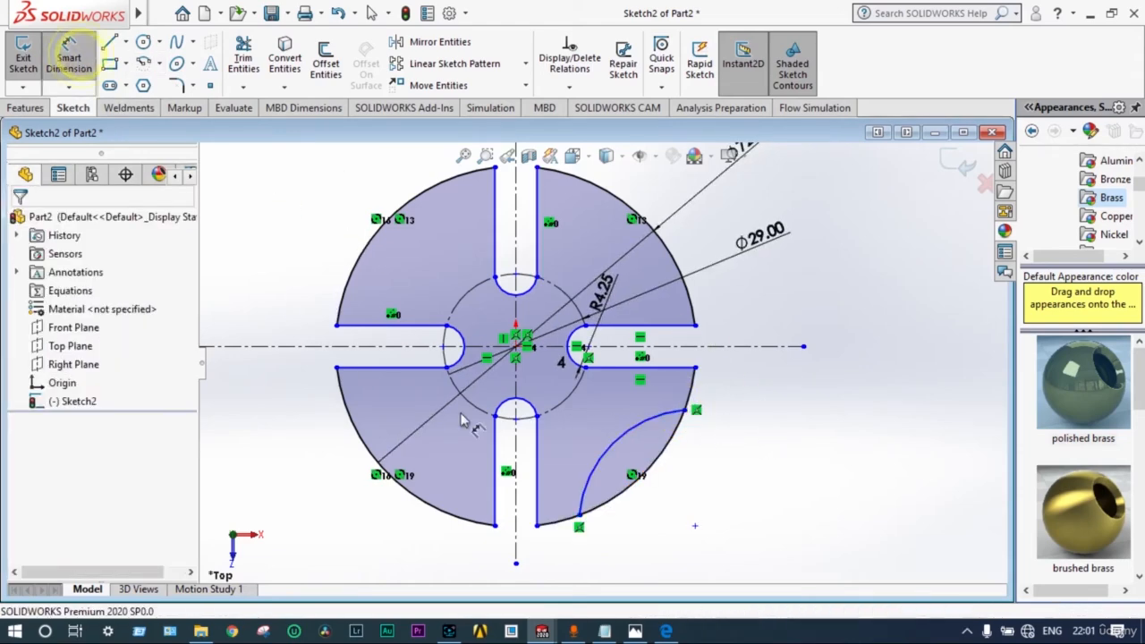
{"action": "left_click", "coordinate": [605, 459]}
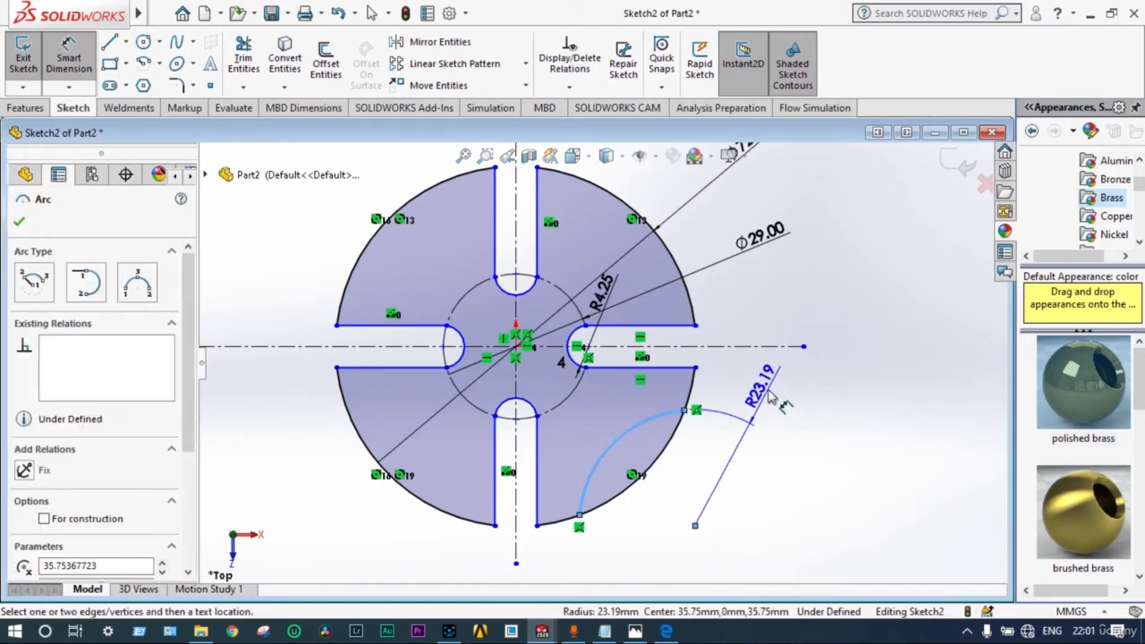
{"action": "left_click", "coordinate": [771, 397]}
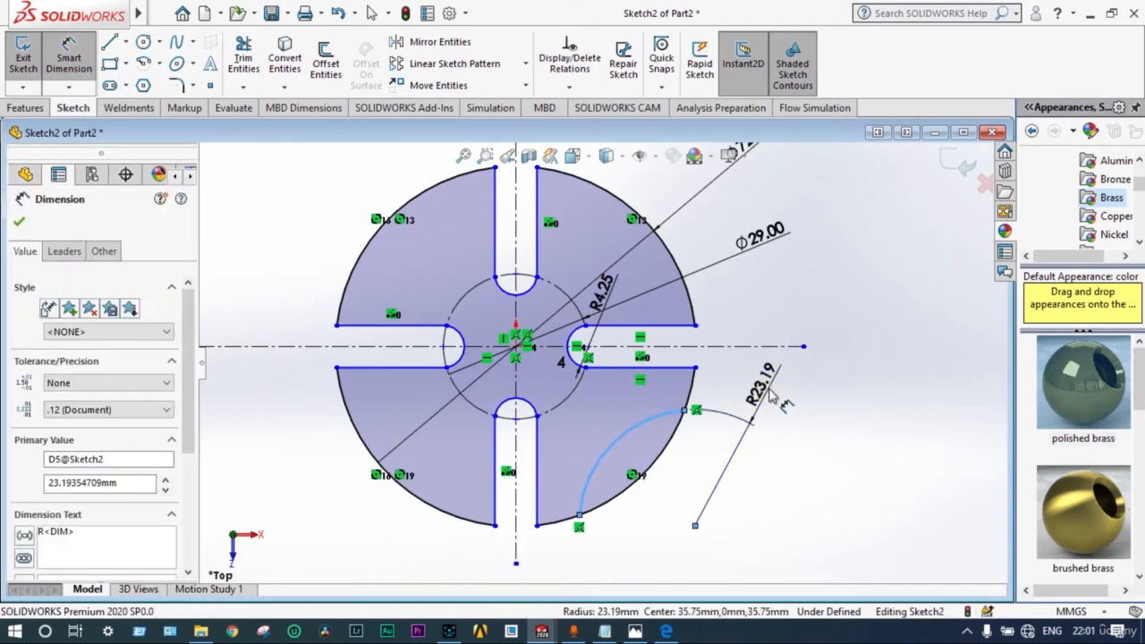
{"action": "type", "text": "2"}
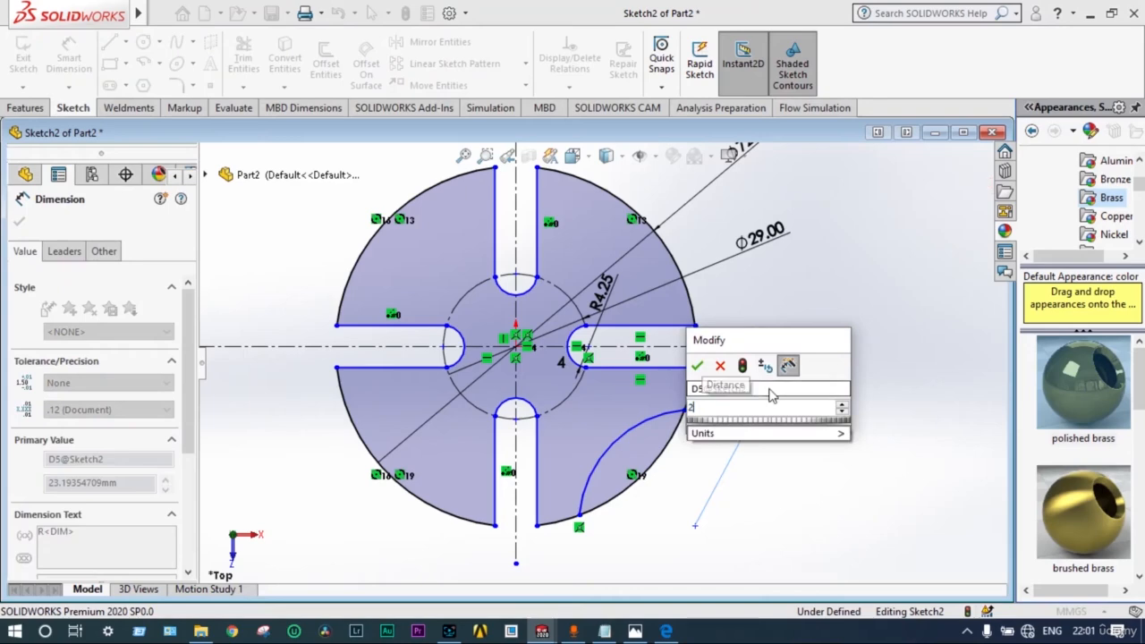
{"action": "type", "text": "8"}
{"action": "key", "text": "Return"}
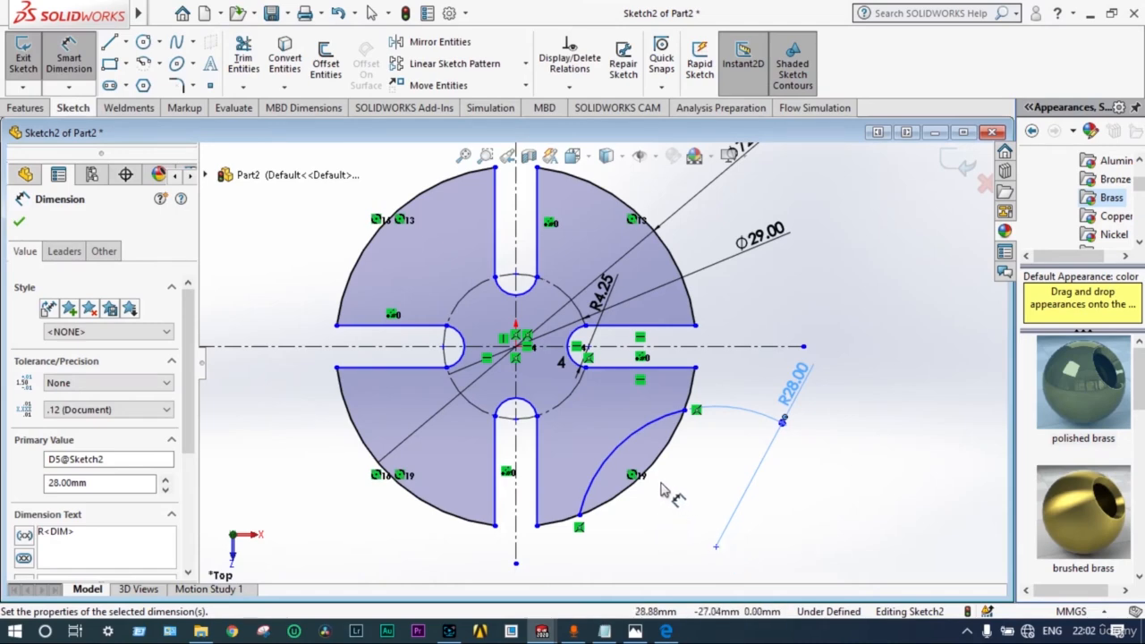
{"action": "key", "text": "Escape"}
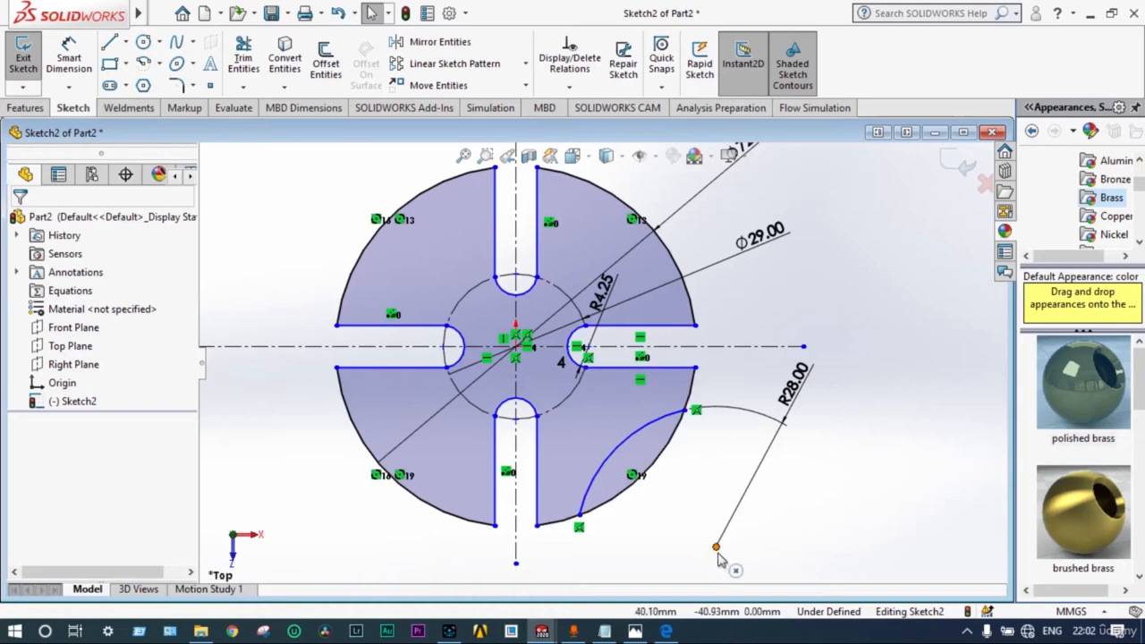
- Dimension the vertical distance from the right slot's lower edge to the quadrant arc's centre as 31.74 mm, following the outdisc.pdf drawing
{"action": "left_click", "coordinate": [667, 631]}
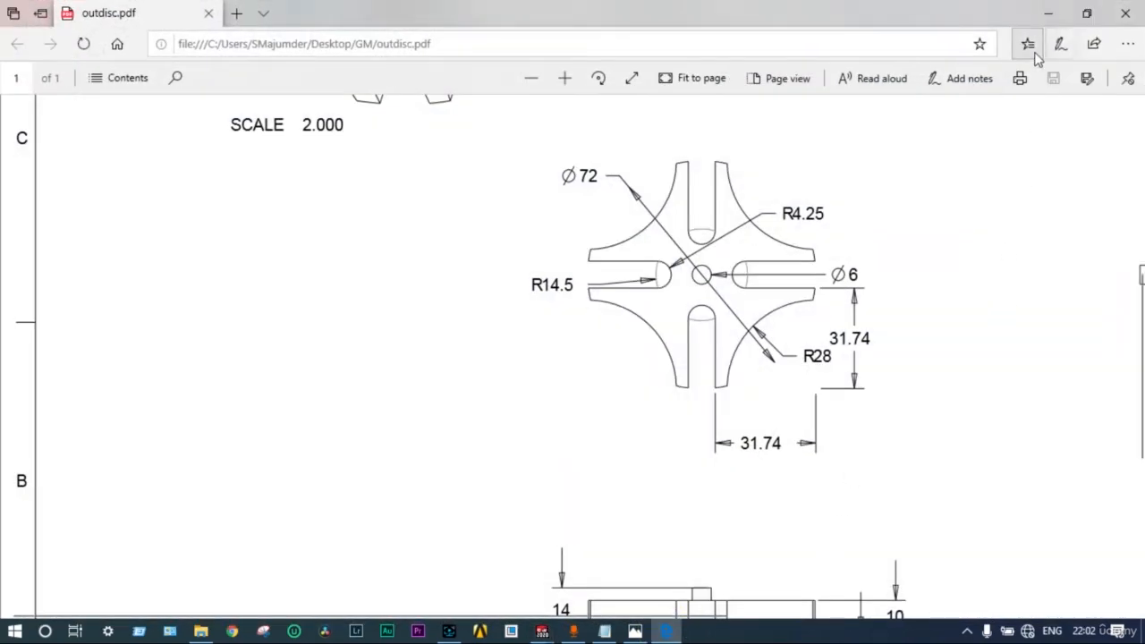
{"action": "left_click", "coordinate": [1046, 13]}
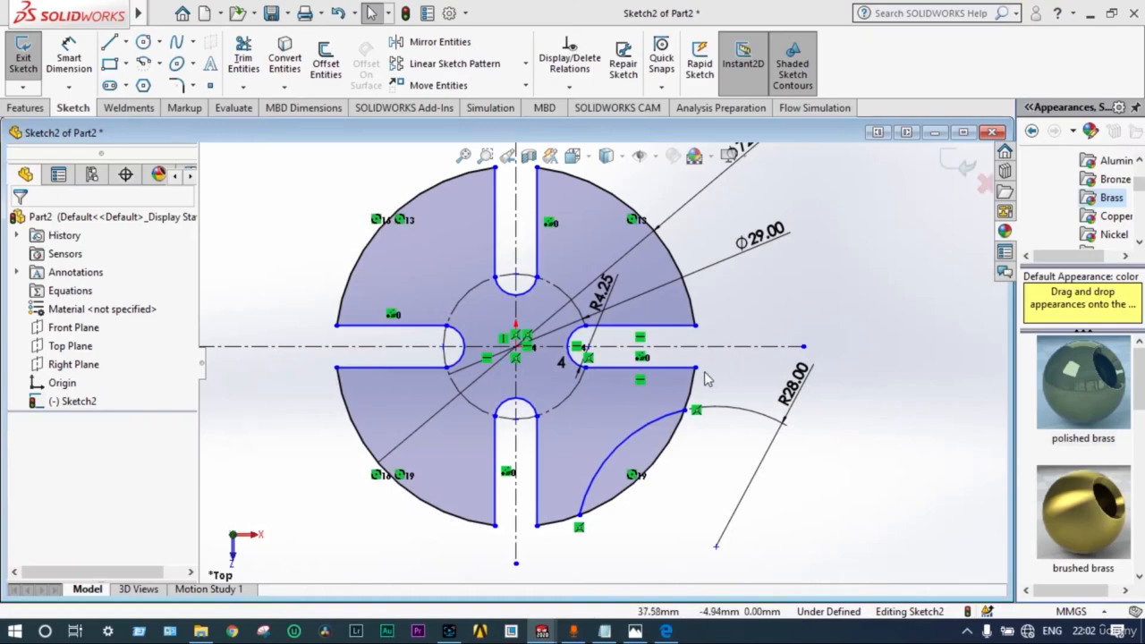
{"action": "left_click", "coordinate": [78, 76]}
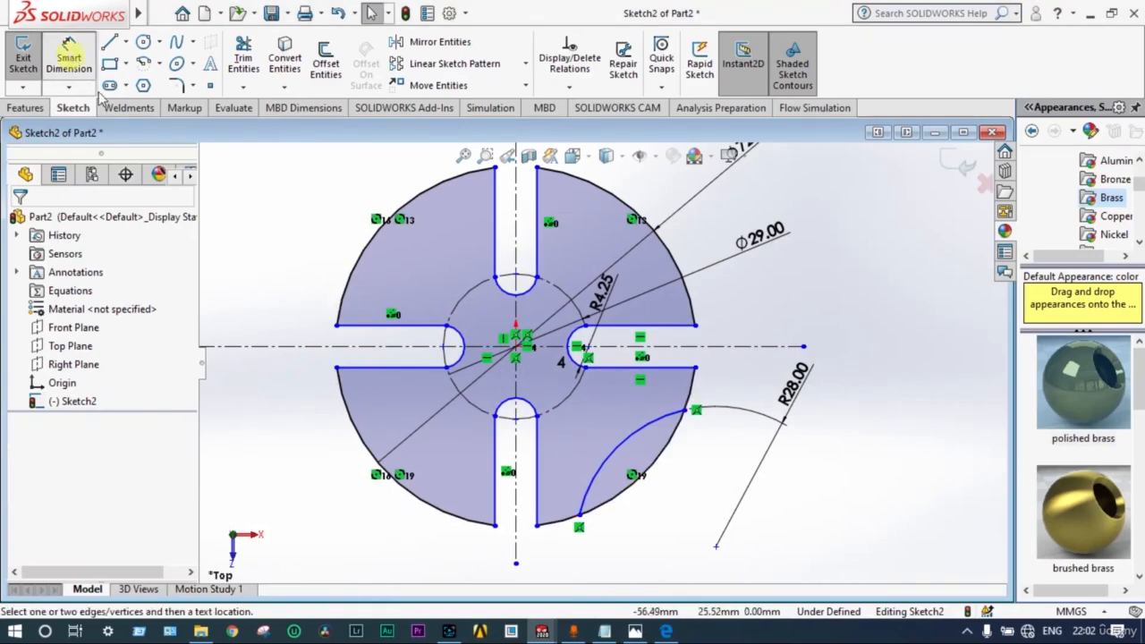
{"action": "left_click", "coordinate": [682, 370]}
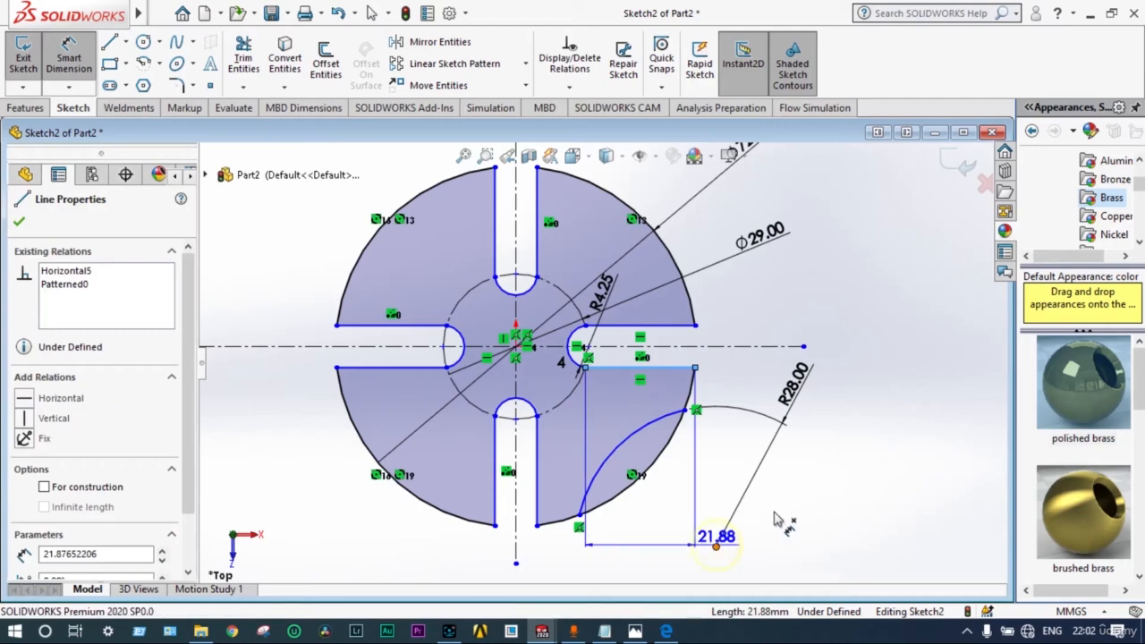
{"action": "left_click", "coordinate": [715, 546]}
{"action": "left_click", "coordinate": [841, 499]}
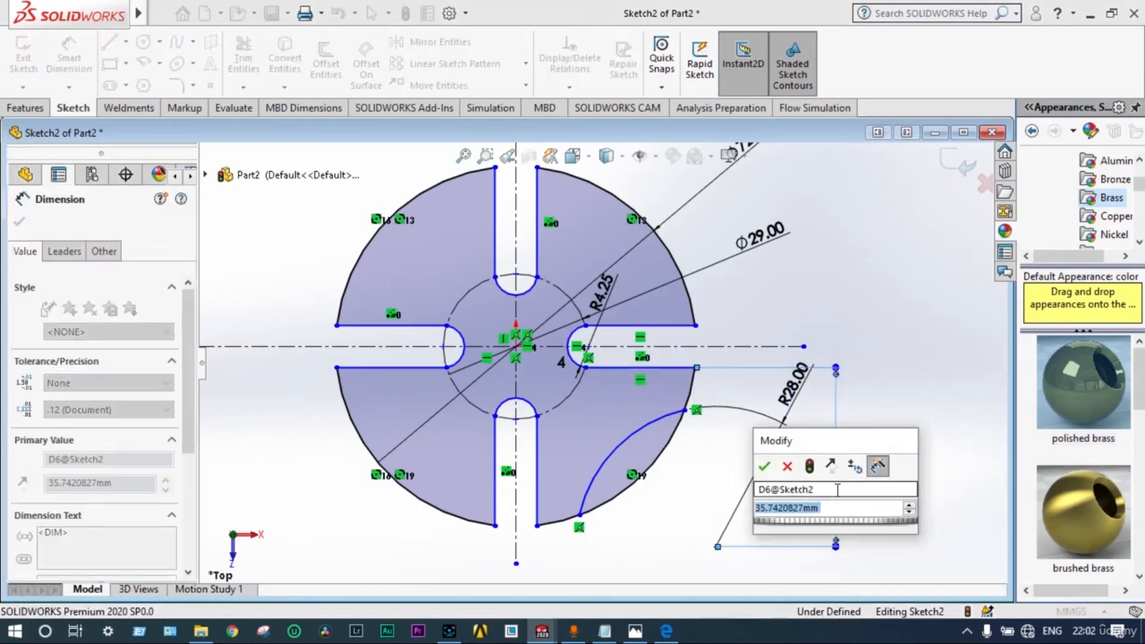
{"action": "type", "text": "31"}
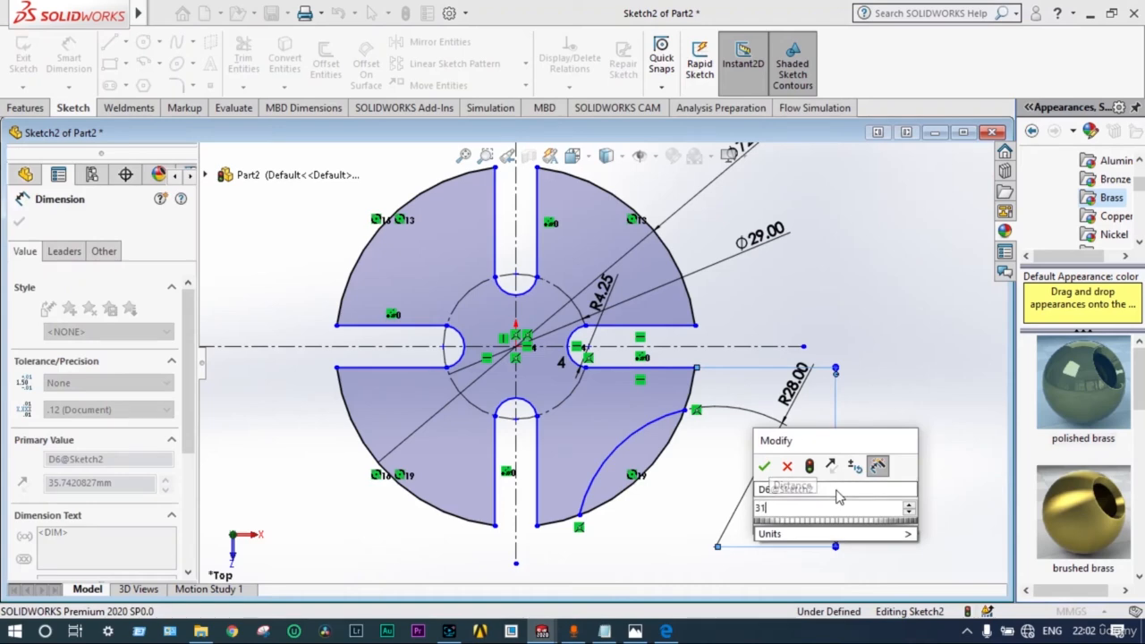
{"action": "type", "text": ".74"}
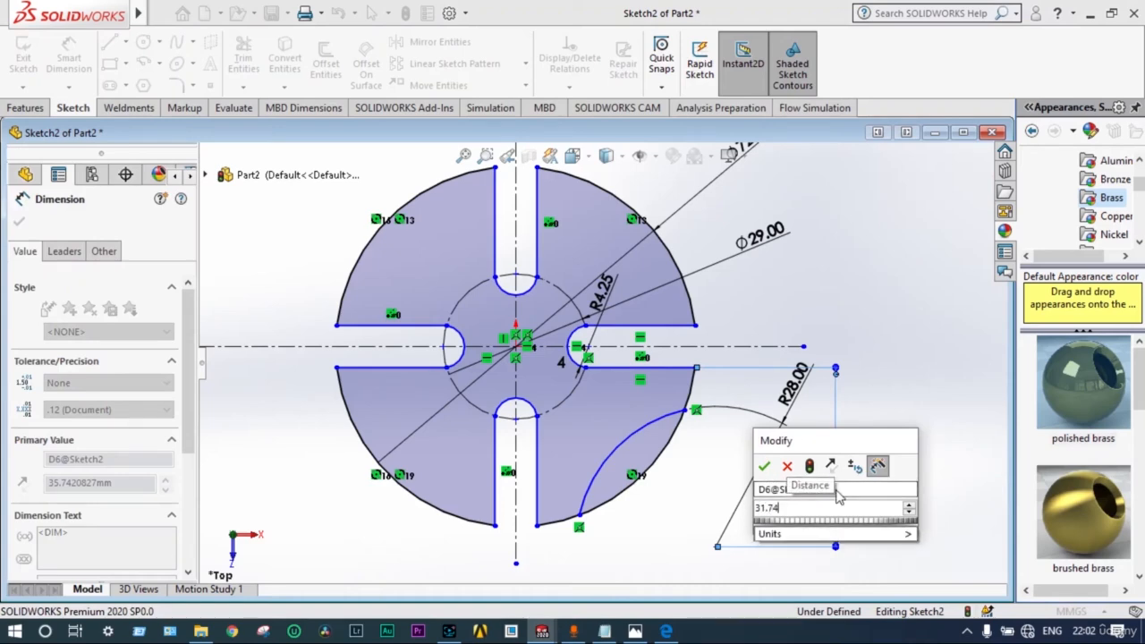
{"action": "key", "text": "Return"}
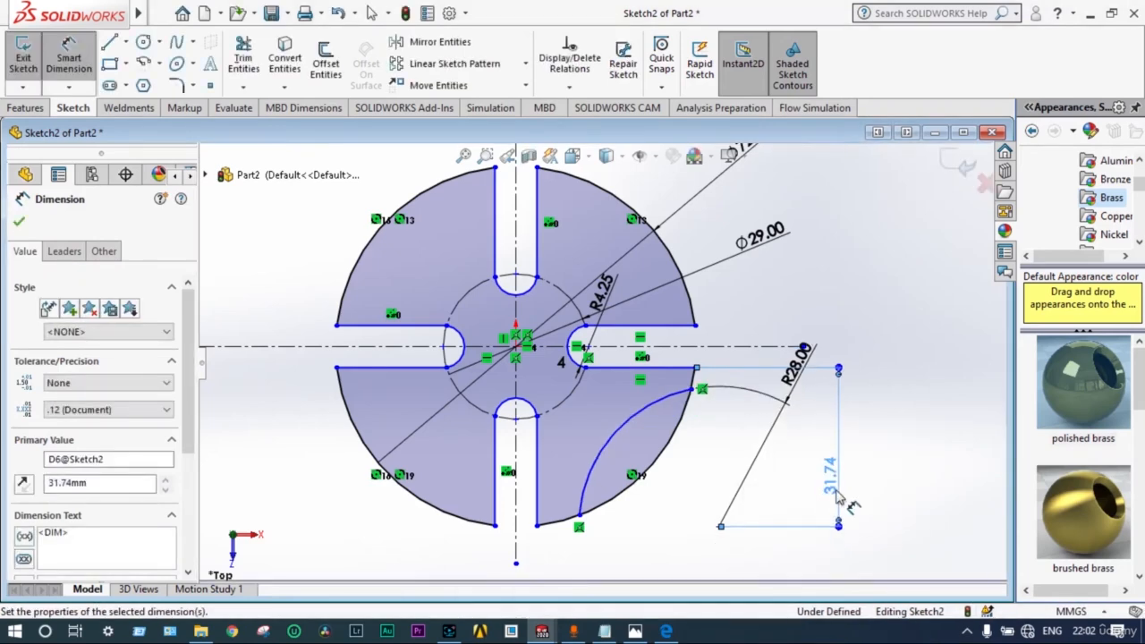
- Dimension the horizontal distance from the lower slot's right edge to the quadrant arc's centre as 31.74 mm
{"action": "left_click", "coordinate": [537, 496]}
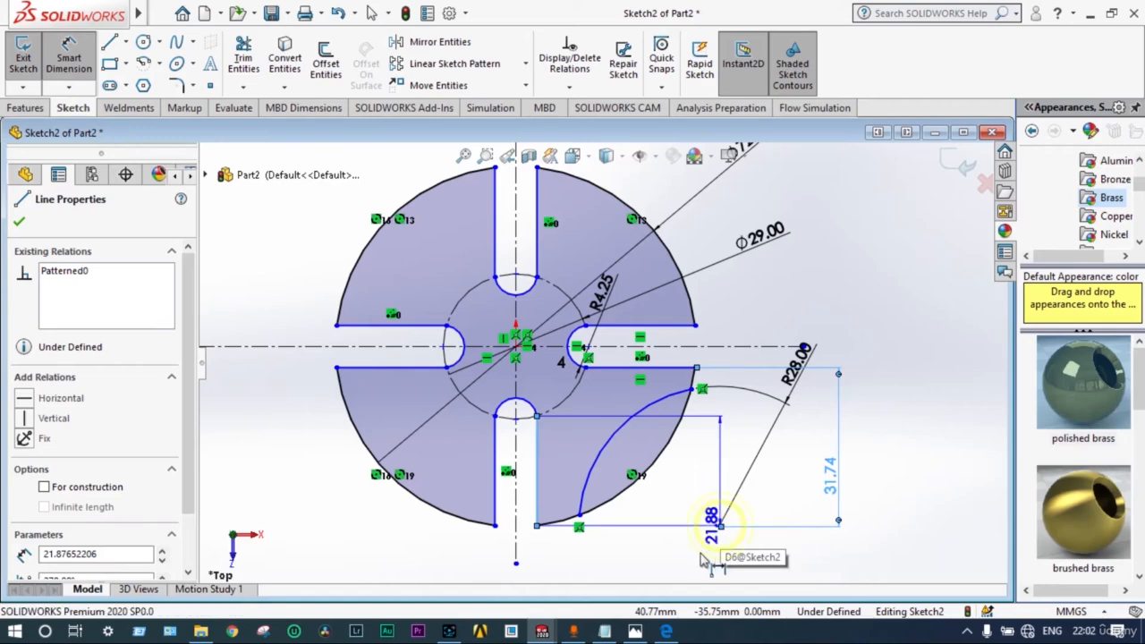
{"action": "left_click", "coordinate": [720, 526]}
{"action": "left_click", "coordinate": [659, 562]}
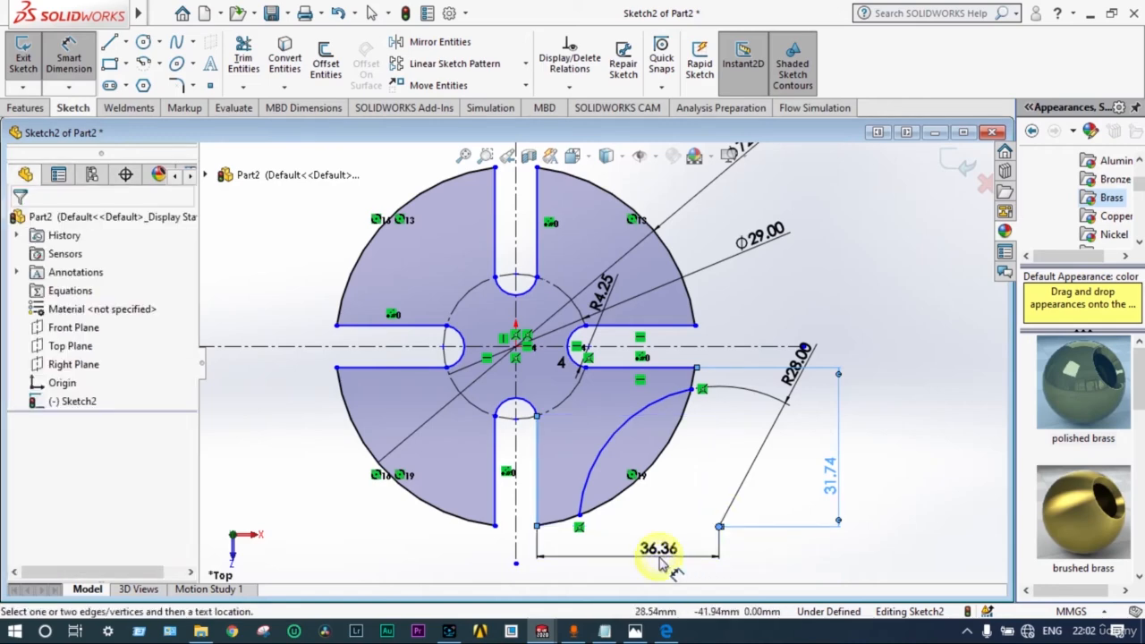
{"action": "double_click", "coordinate": [660, 558]}
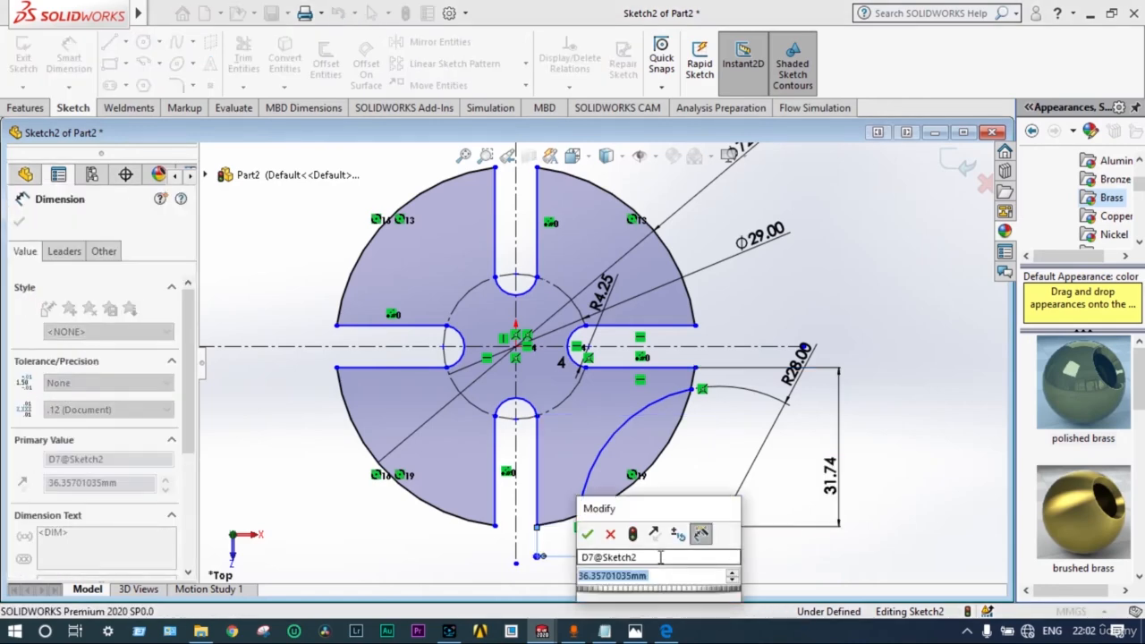
{"action": "type", "text": "31.74"}
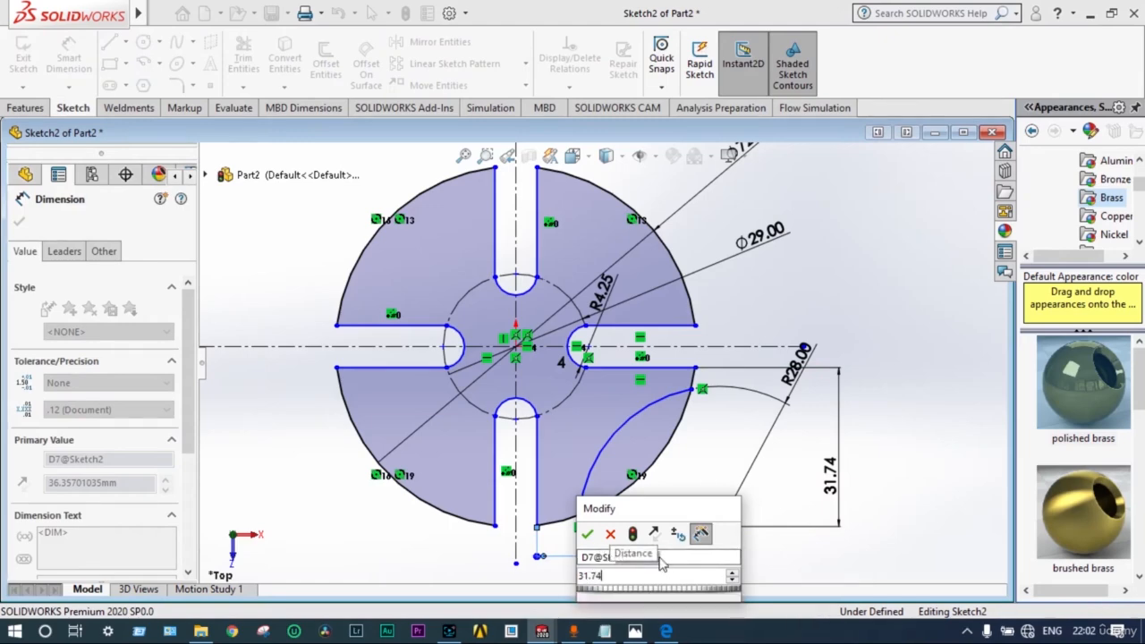
{"action": "key", "text": "Escape"}
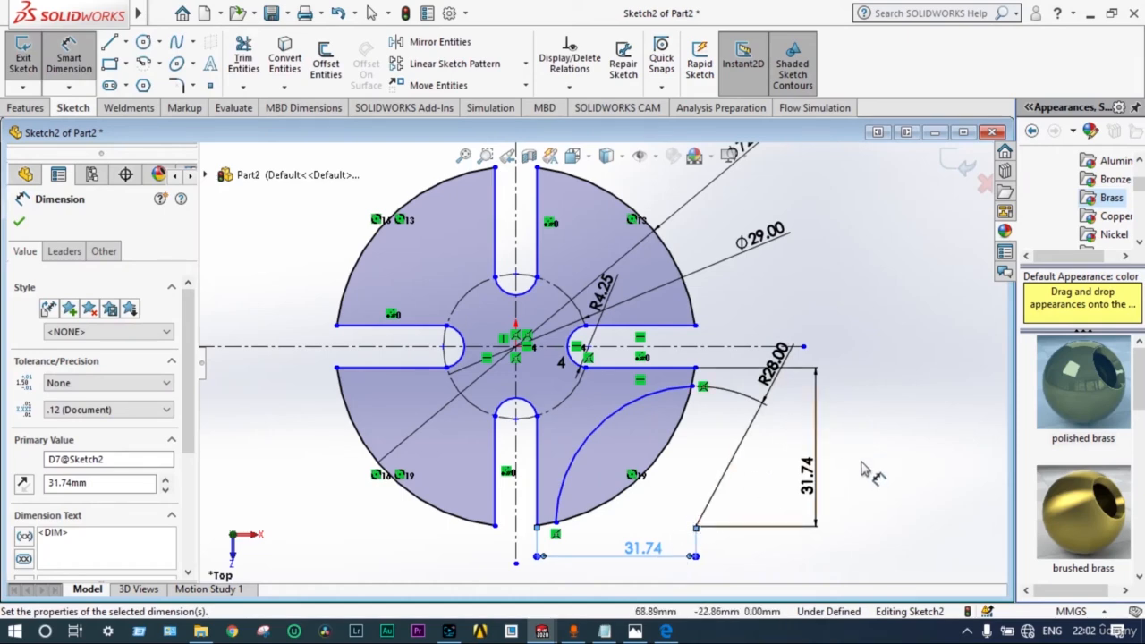
{"action": "left_click", "coordinate": [19, 221]}
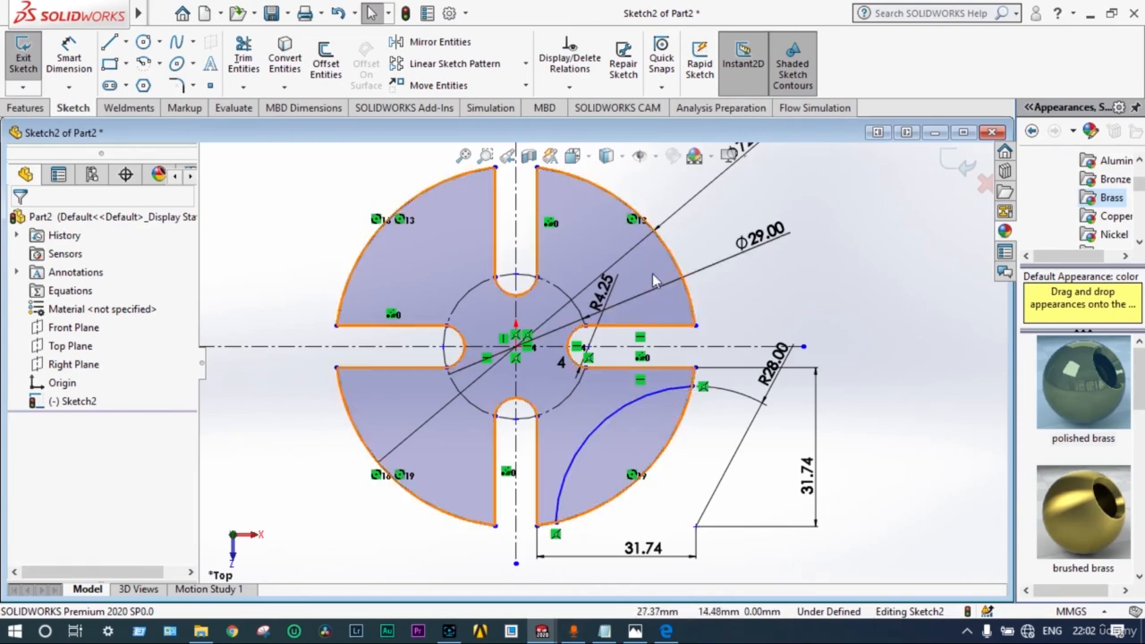
- Create a circular sketch pattern of the R28 arc and adjacent rim arc about the origin, with 4 equally spaced instances over 360 degrees
{"action": "left_click", "coordinate": [586, 436]}
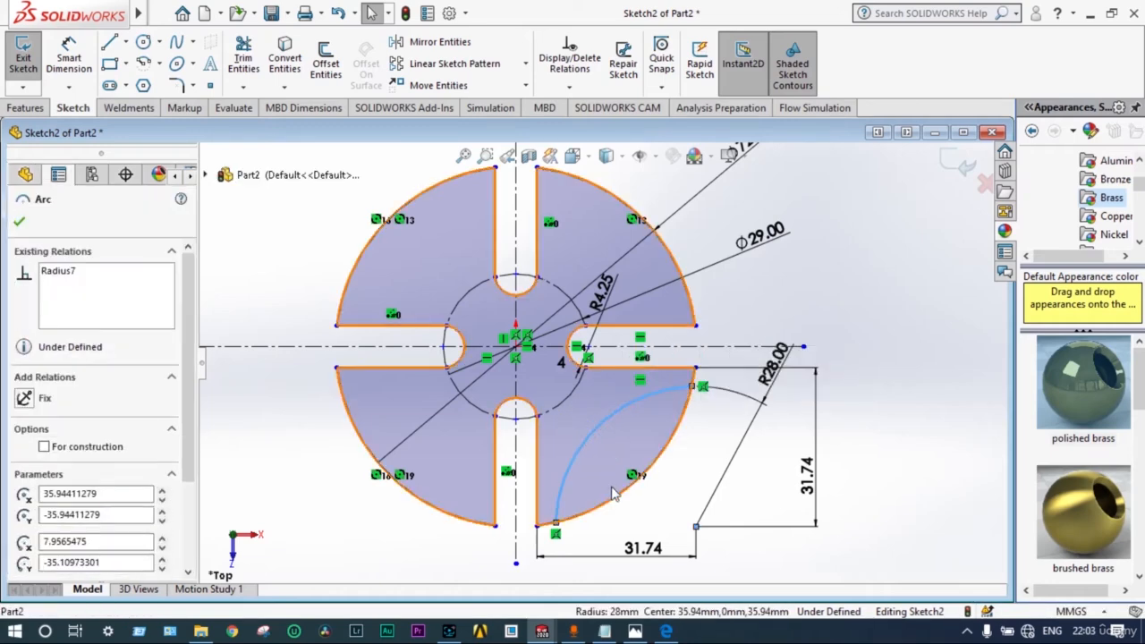
{"action": "left_click", "coordinate": [614, 508], "text": "ctrl"}
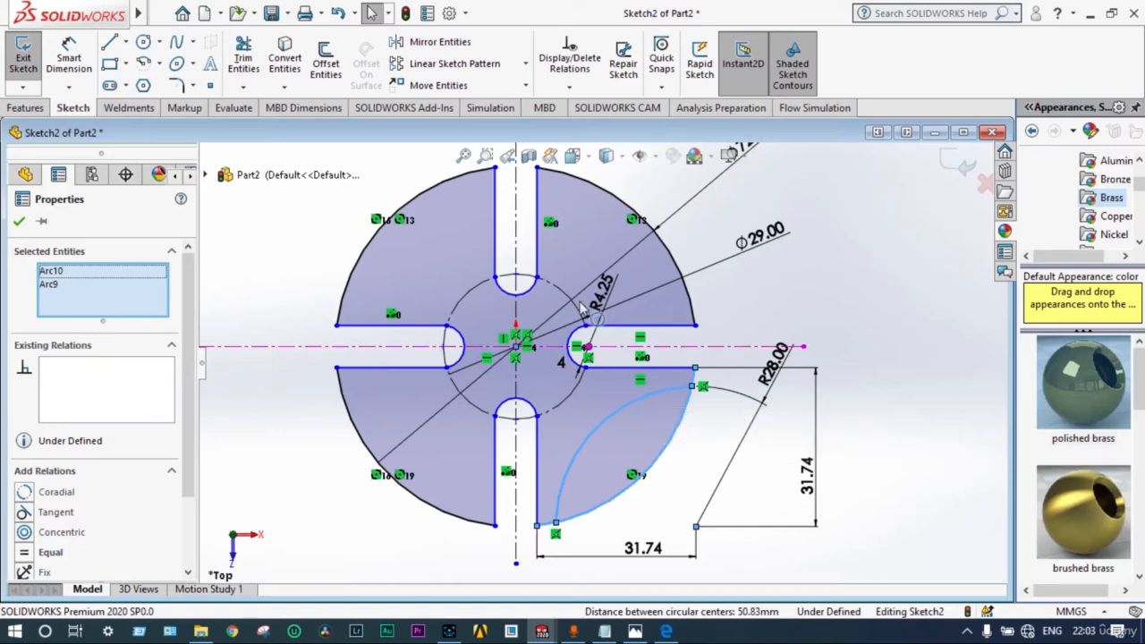
{"action": "left_click", "coordinate": [528, 65]}
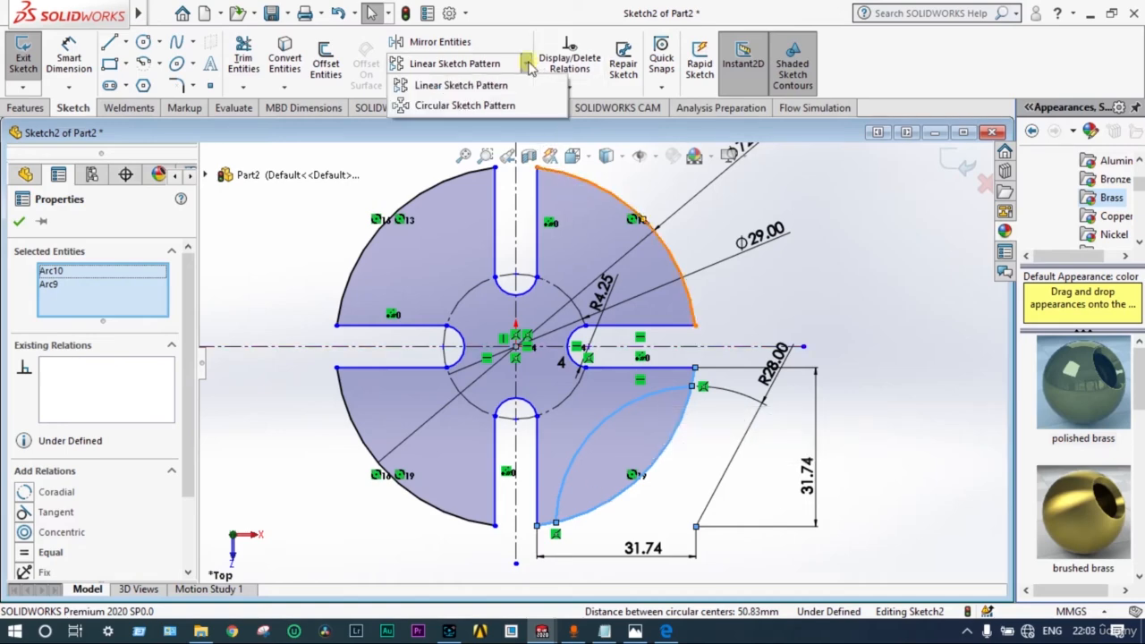
{"action": "left_click", "coordinate": [498, 106]}
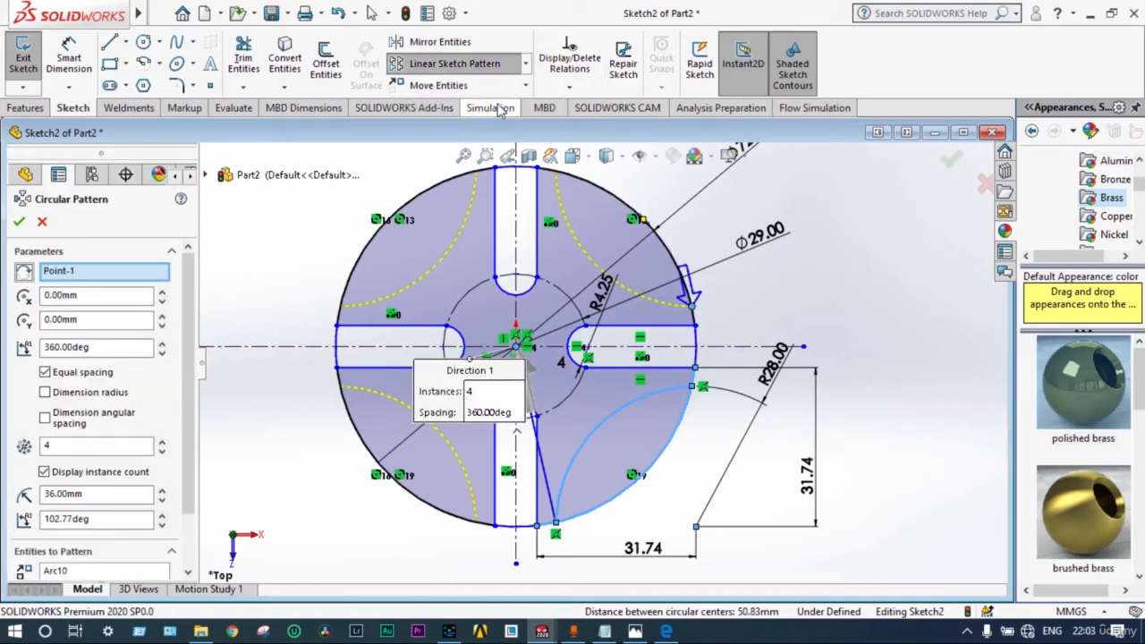
{"action": "left_click", "coordinate": [19, 223]}
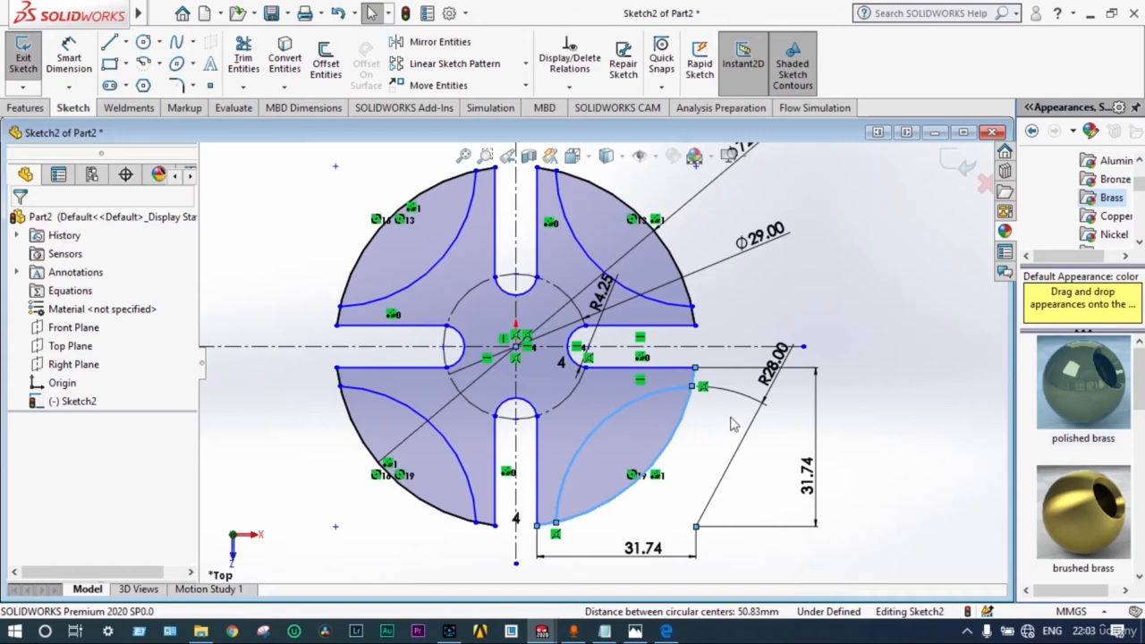
- Power-trim the outer rim arc between the R28 arc ends in all four quadrants and exit the sketch
{"action": "left_click", "coordinate": [245, 61]}
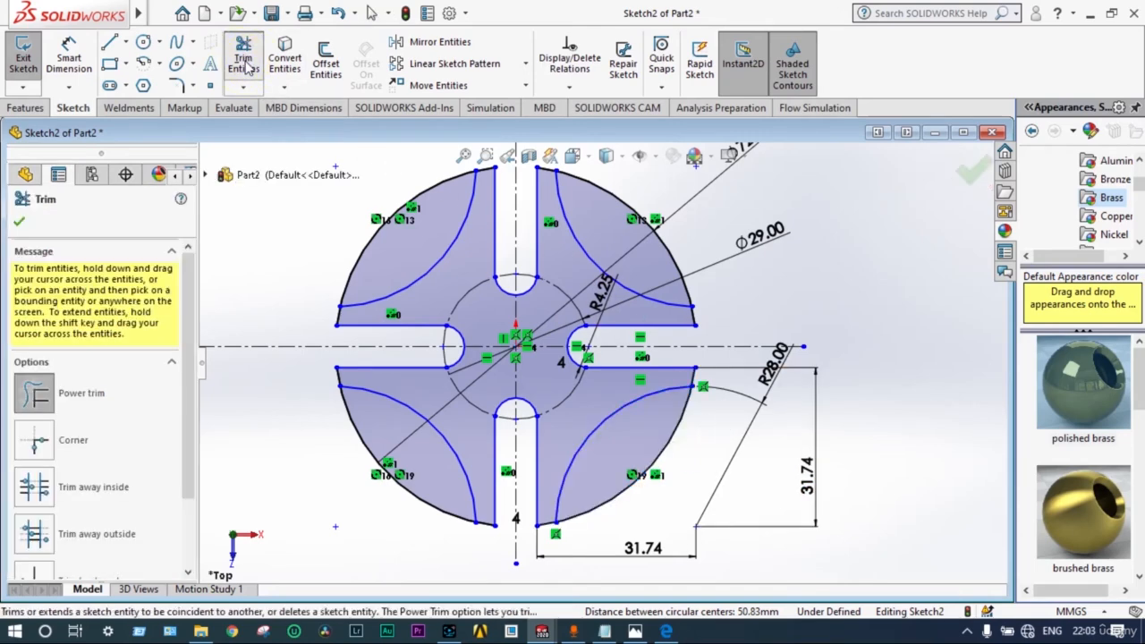
{"action": "left_click_drag", "start_coordinate": [616, 463], "coordinate": [634, 507]}
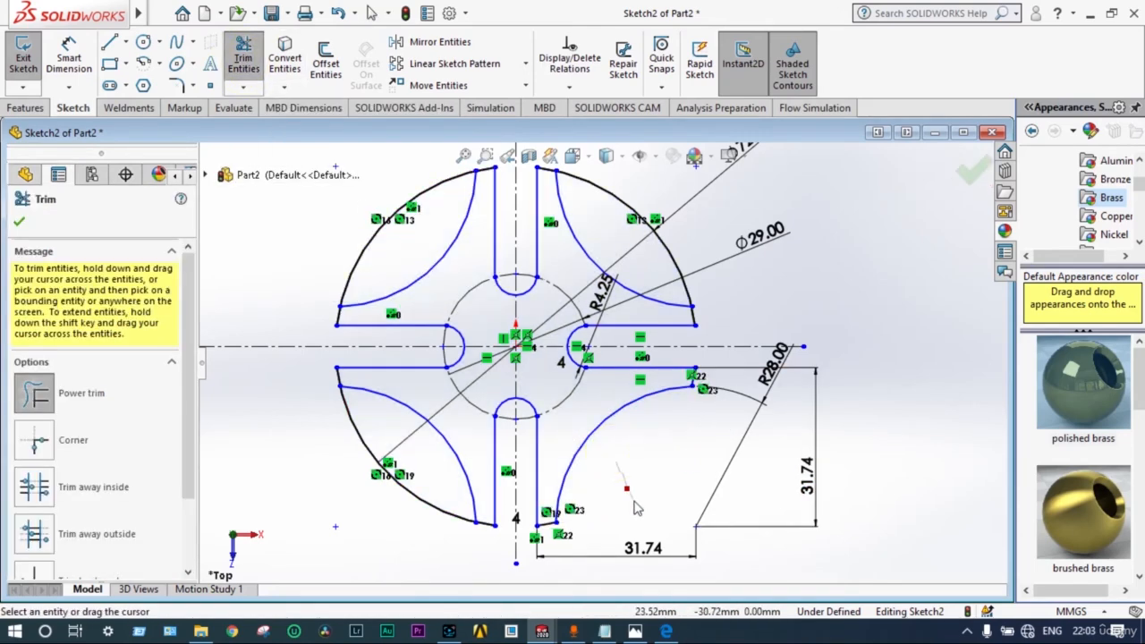
{"action": "left_click_drag", "start_coordinate": [662, 259], "coordinate": [707, 249]}
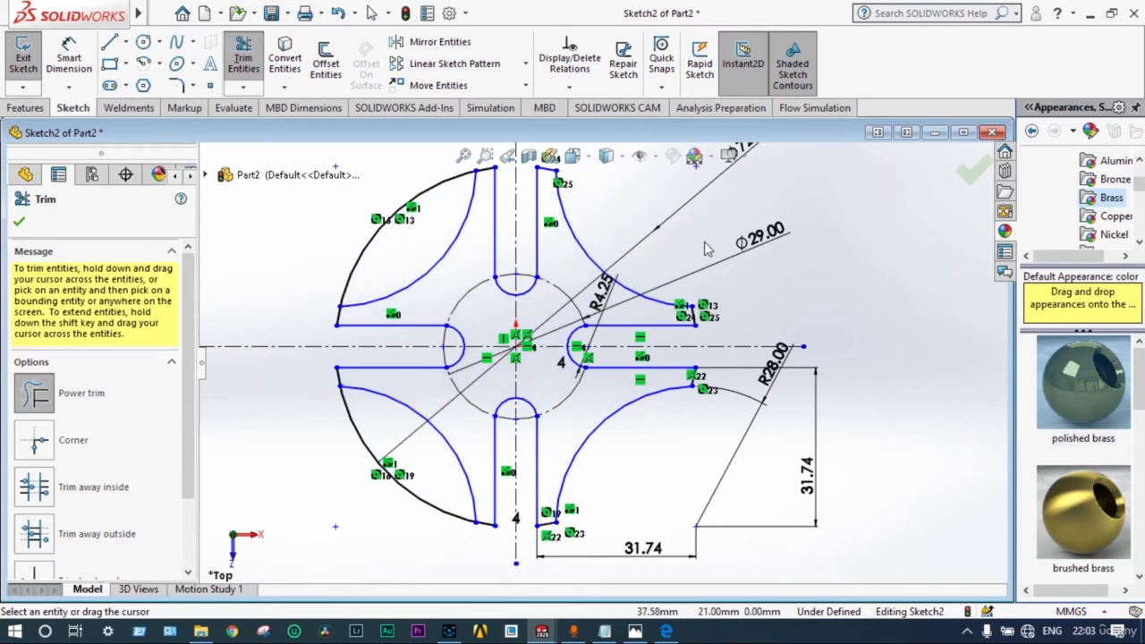
{"action": "left_click_drag", "start_coordinate": [432, 211], "coordinate": [428, 178]}
{"action": "left_click_drag", "start_coordinate": [361, 413], "coordinate": [348, 469]}
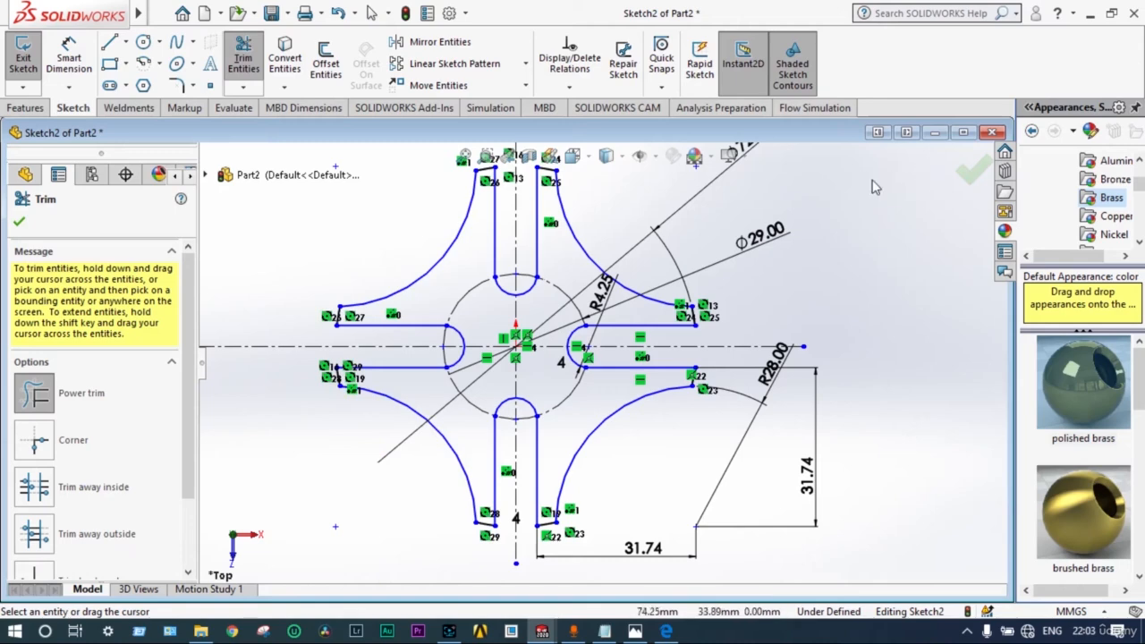
{"action": "left_click", "coordinate": [21, 223]}
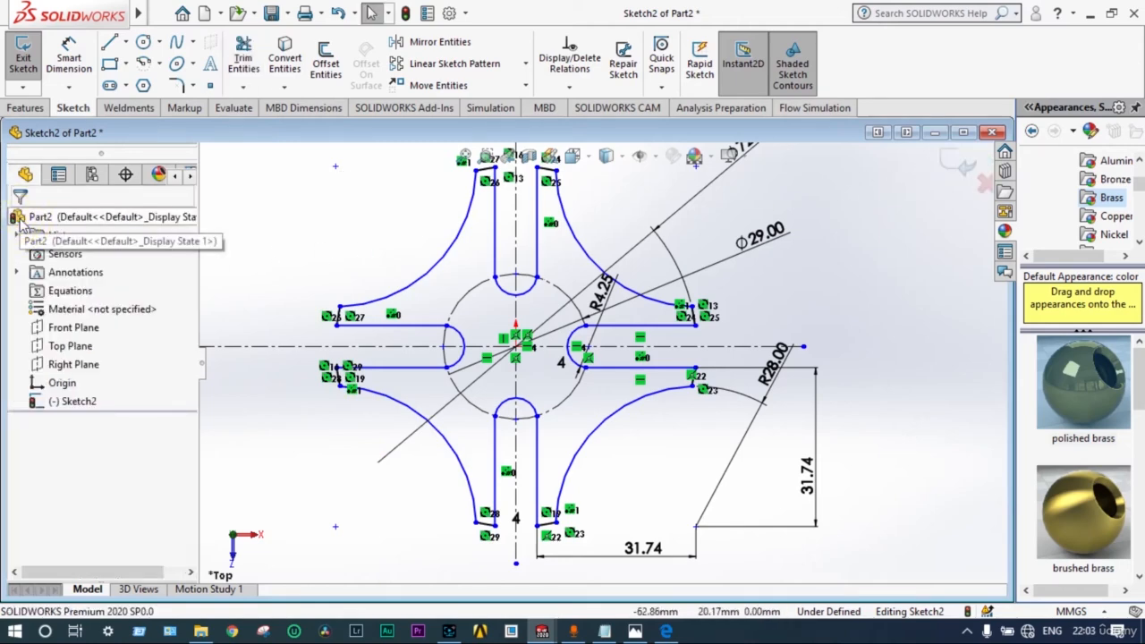
{"action": "left_click", "coordinate": [955, 168]}
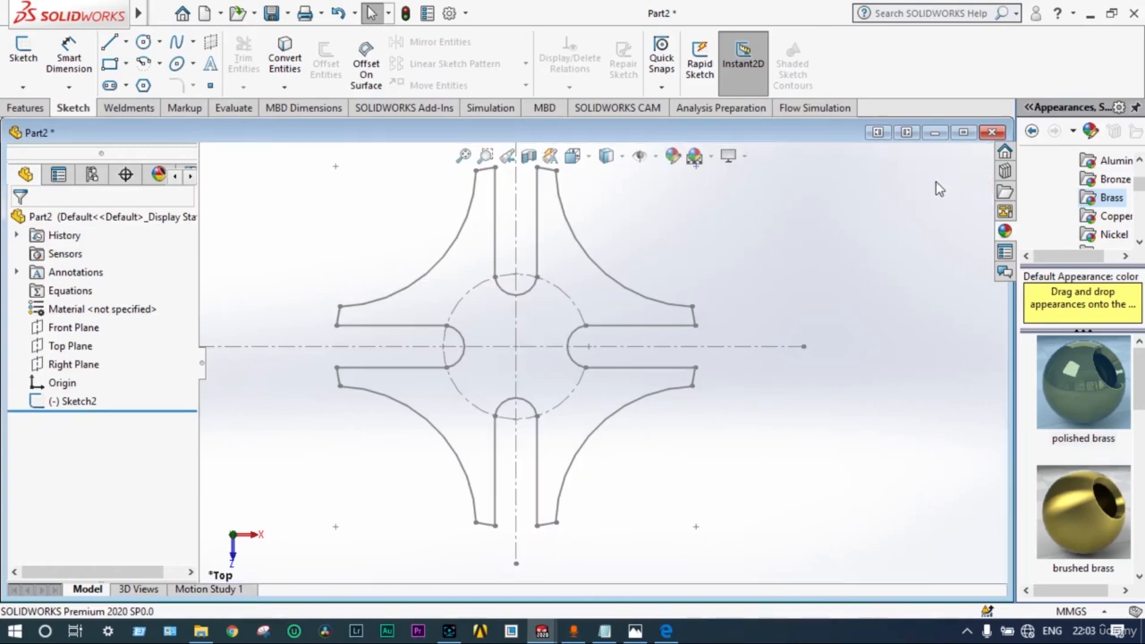
- Extrude the slotted disc region of the sketch as a blind boss to 10 mm
{"action": "left_click", "coordinate": [90, 401]}
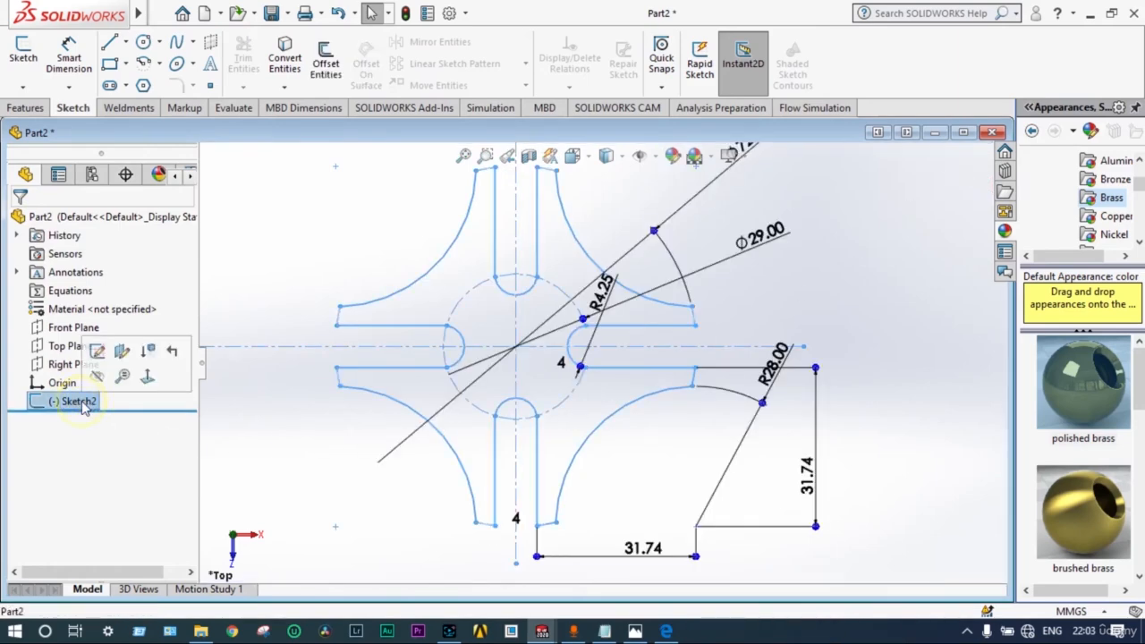
{"action": "left_click", "coordinate": [25, 109]}
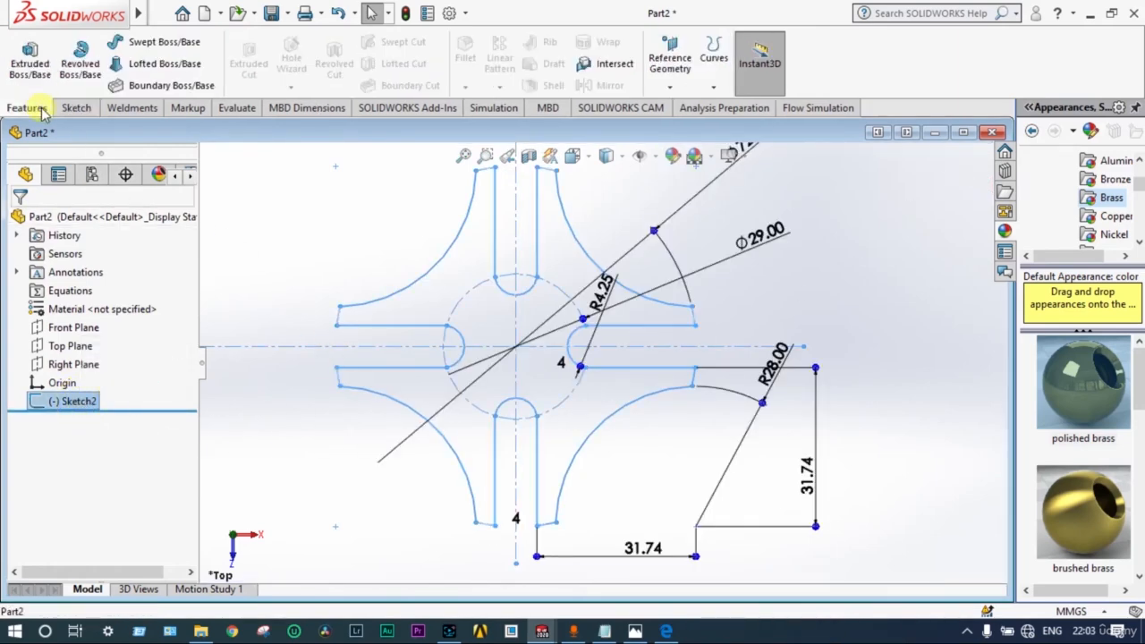
{"action": "left_click", "coordinate": [18, 71]}
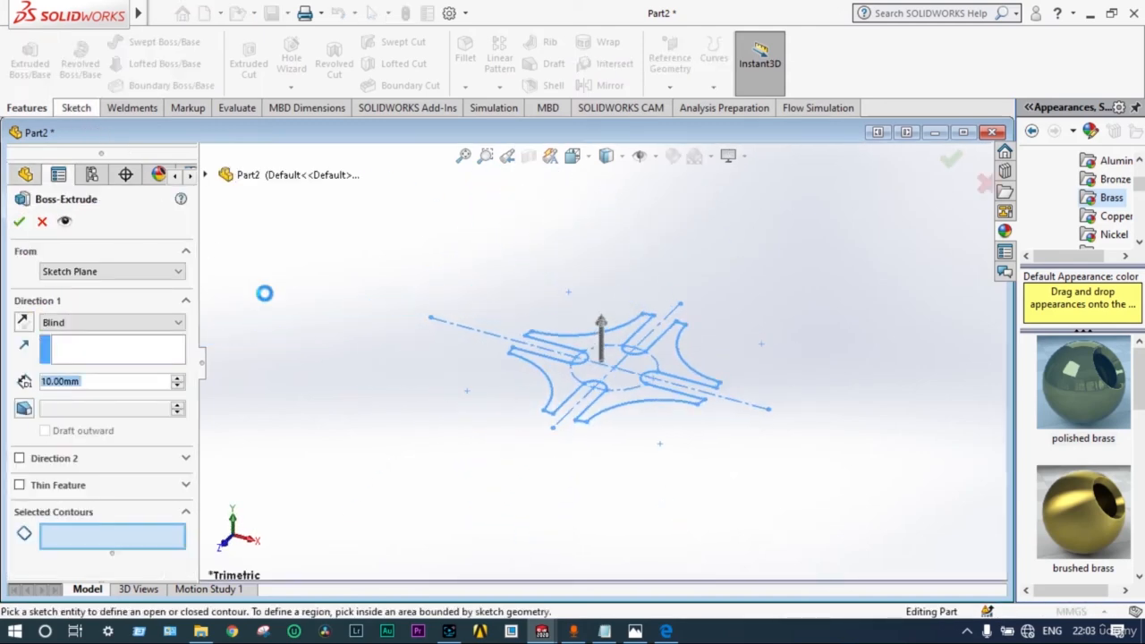
{"action": "left_click", "coordinate": [562, 386]}
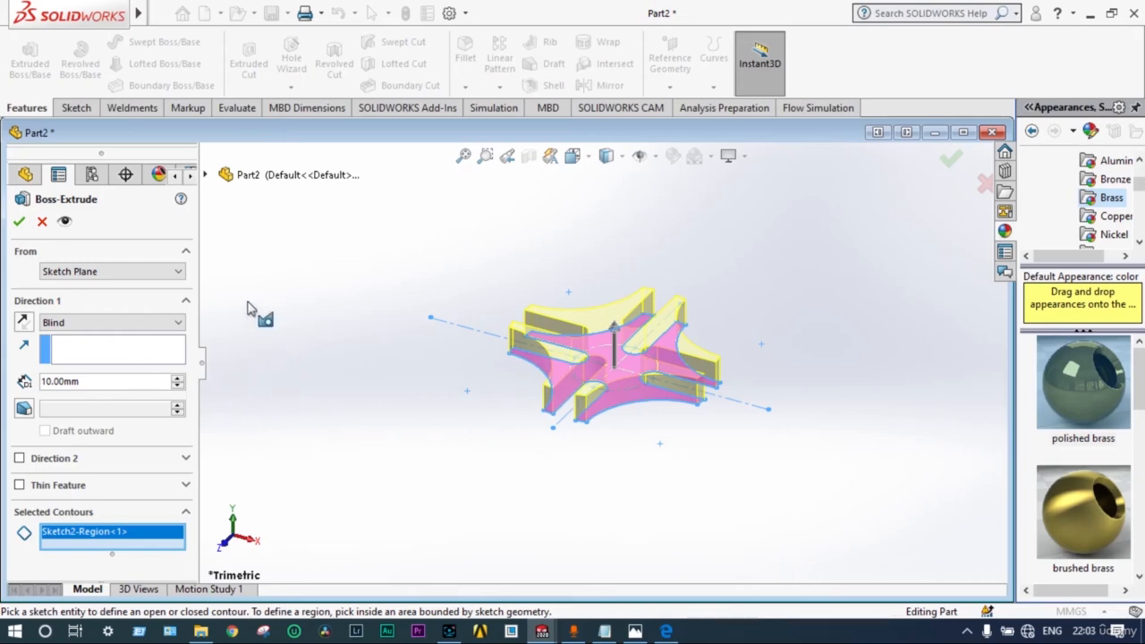
{"action": "left_click", "coordinate": [20, 223]}
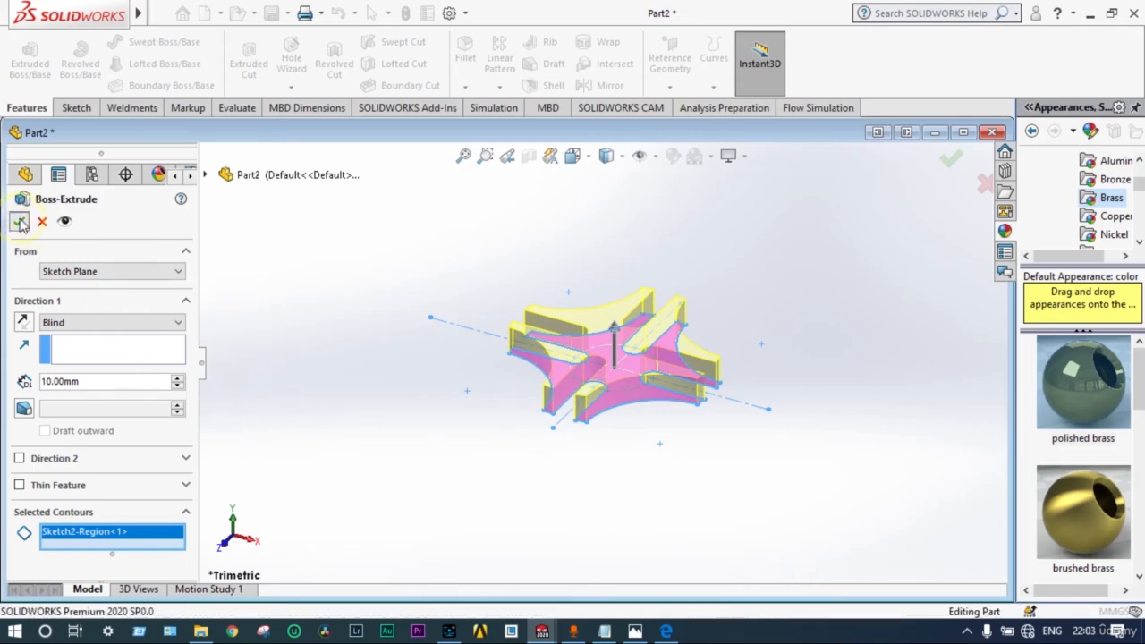
{"action": "middle_click_drag", "start_coordinate": [334, 298], "coordinate": [327, 367]}
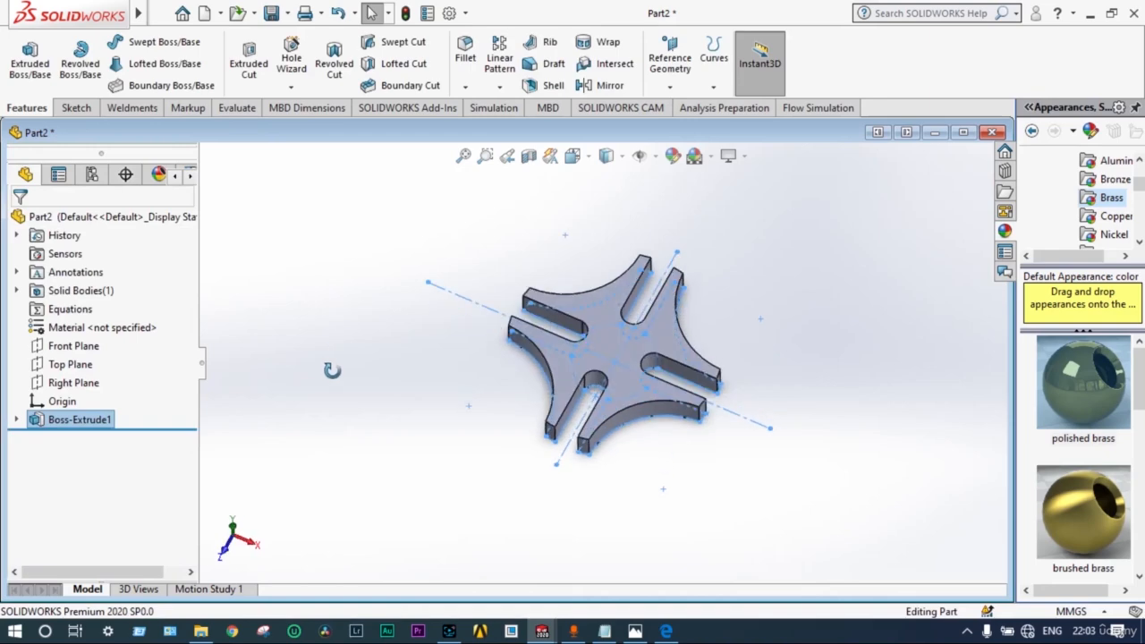
{"action": "scroll", "coordinate": [518, 340], "scroll_direction": "down", "scroll_amount": 4}
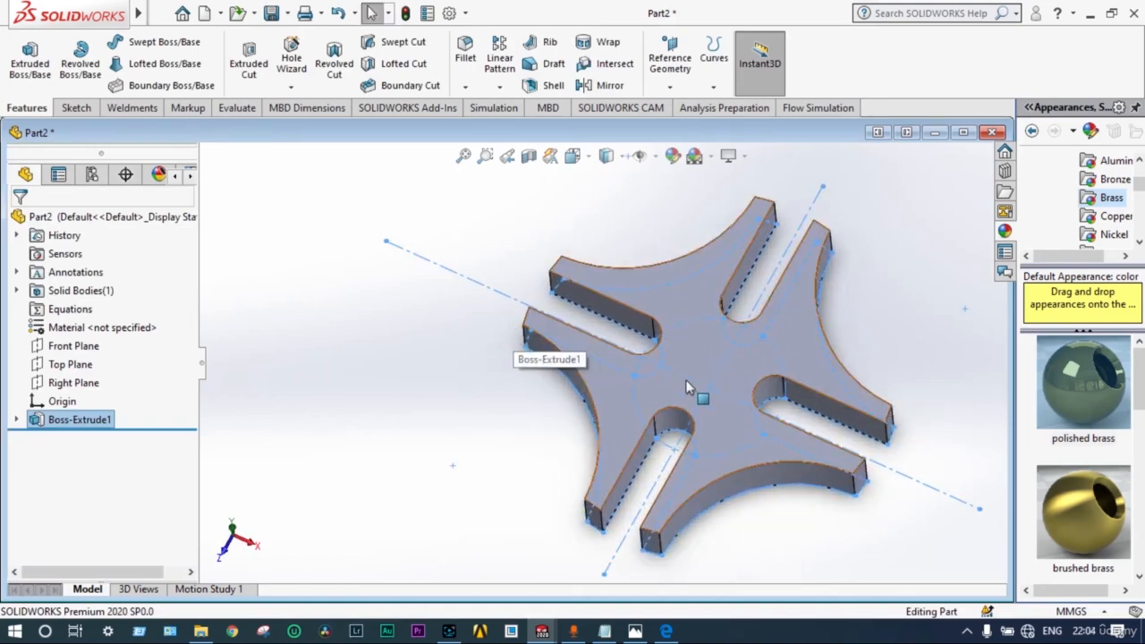
- Check the central pin's dimensions in outdisc.pdf, and start a sketch on the disc's upper face, viewed normal to it
{"action": "left_click", "coordinate": [667, 631]}
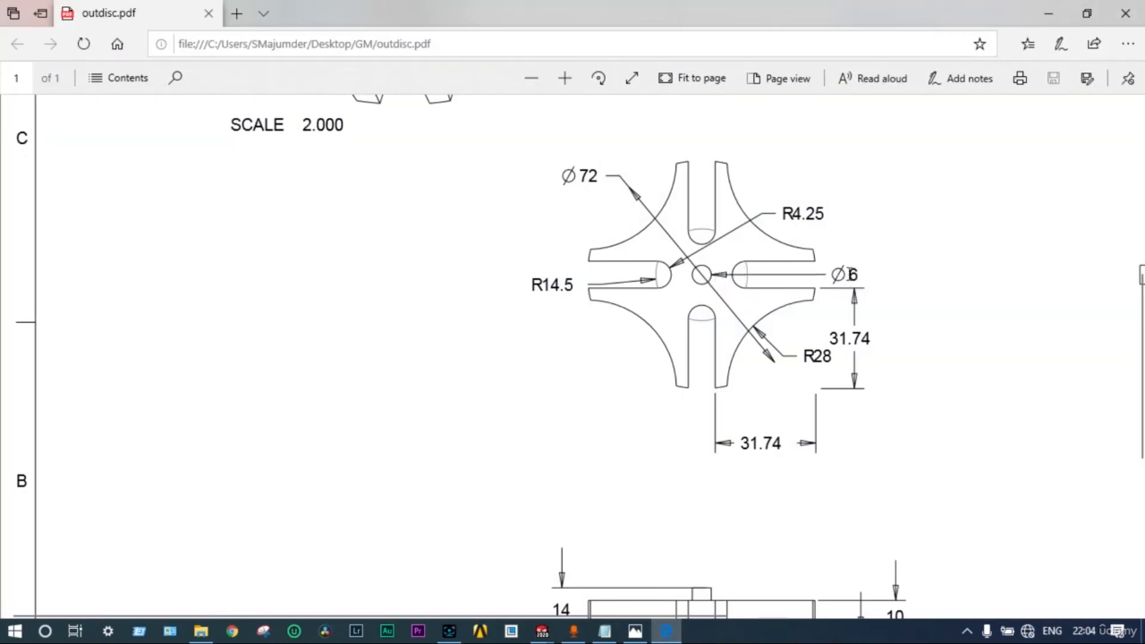
{"action": "scroll", "coordinate": [702, 407], "scroll_direction": "down", "scroll_amount": 3}
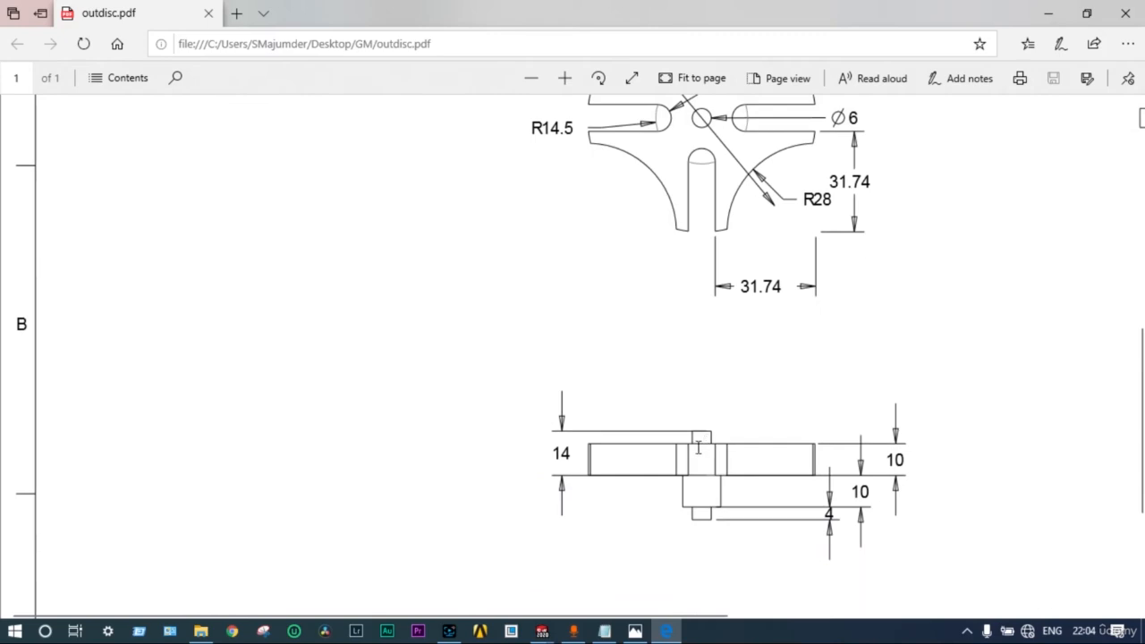
{"action": "scroll", "coordinate": [813, 345], "scroll_direction": "up", "scroll_amount": 1}
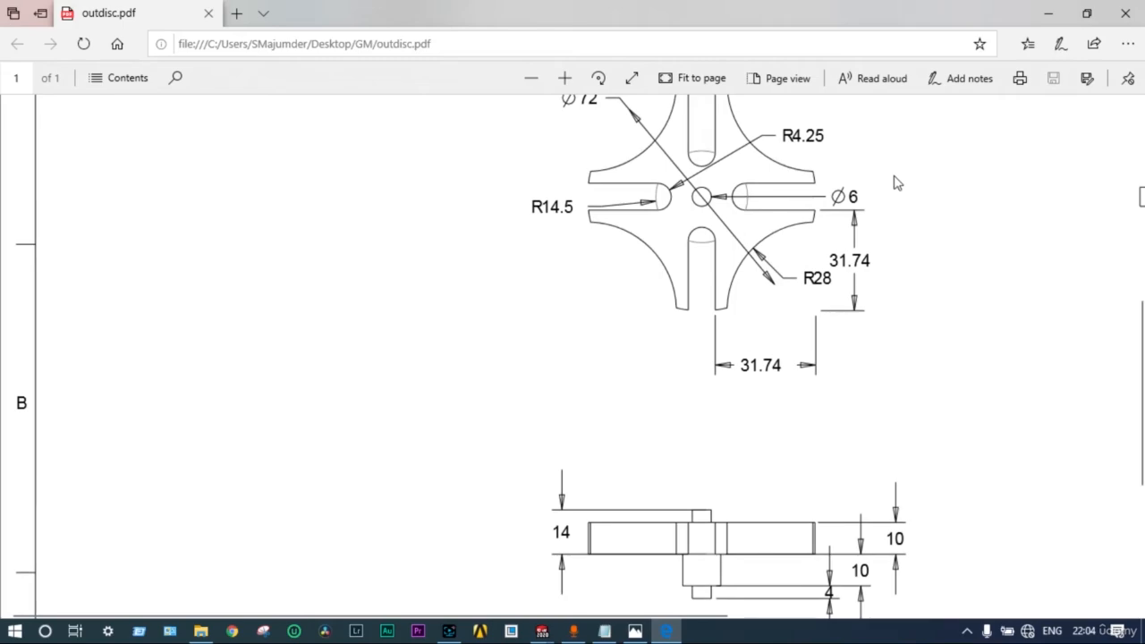
{"action": "left_click", "coordinate": [1054, 15]}
{"action": "left_click", "coordinate": [707, 371]}
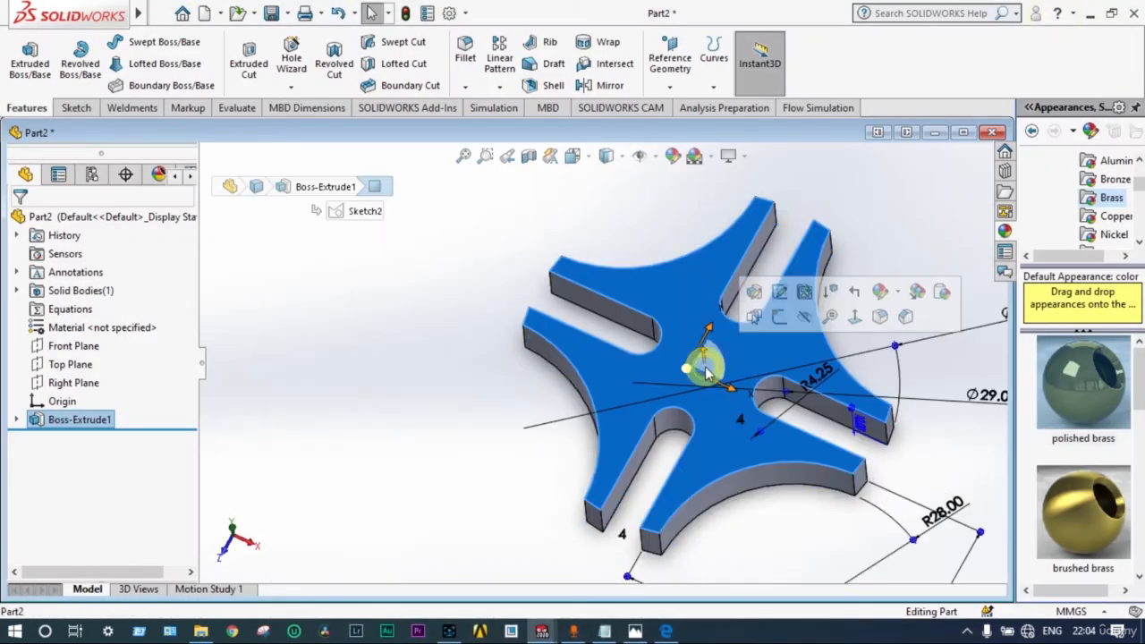
{"action": "left_click", "coordinate": [856, 318]}
{"action": "scroll", "coordinate": [596, 375], "scroll_direction": "down", "scroll_amount": 5}
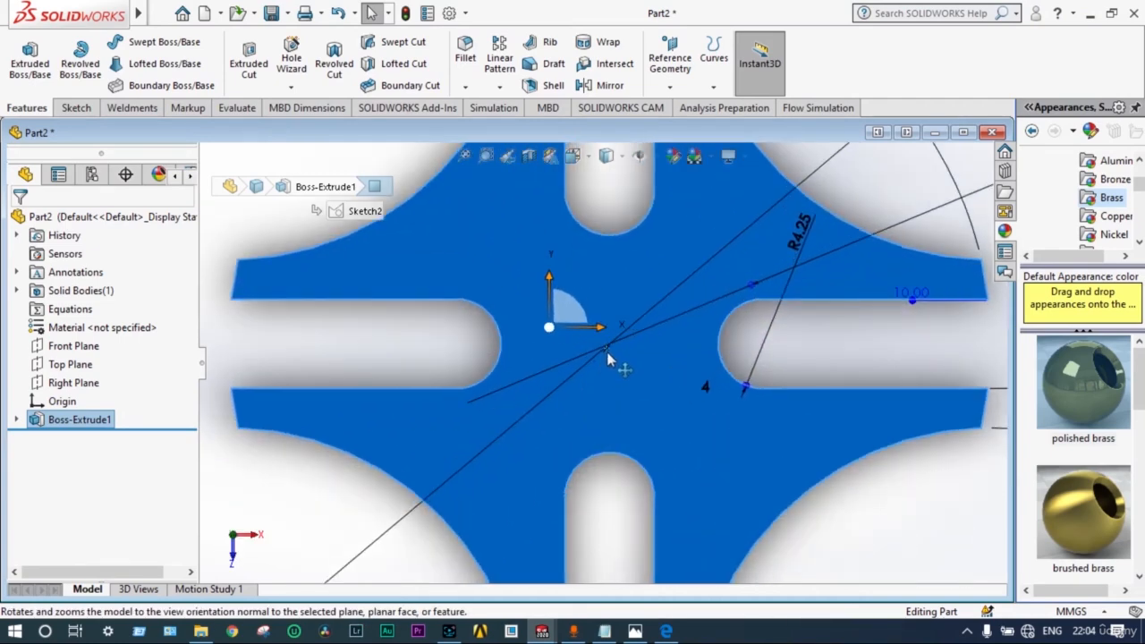
{"action": "scroll", "coordinate": [609, 353], "scroll_direction": "down", "scroll_amount": 4}
{"action": "scroll", "coordinate": [608, 358], "scroll_direction": "down", "scroll_amount": 3}
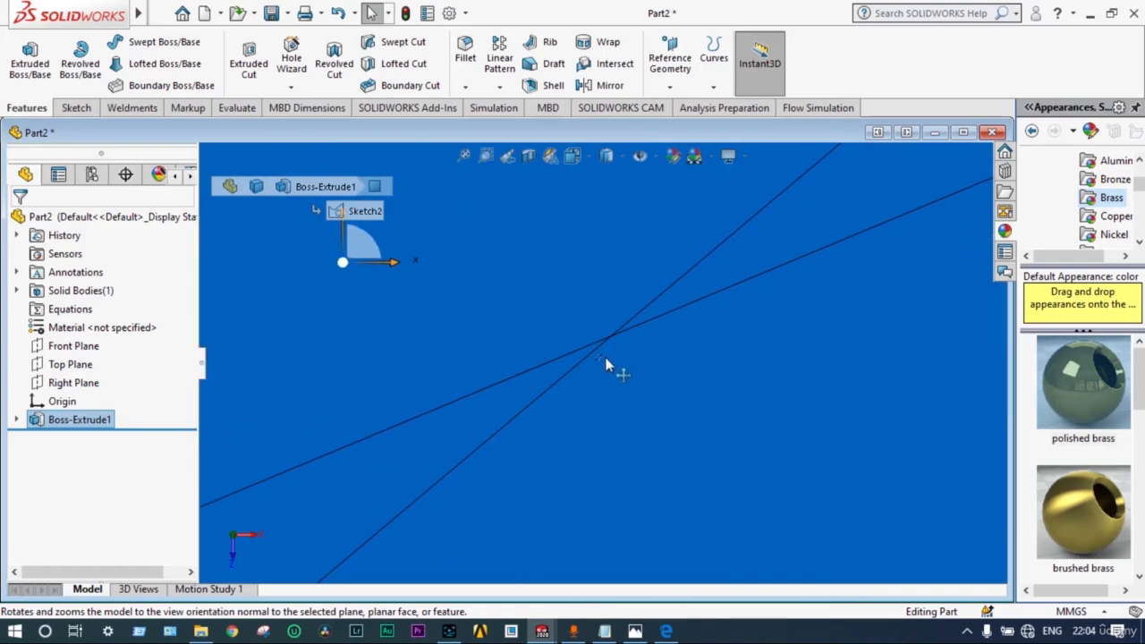
{"action": "scroll", "coordinate": [600, 355], "scroll_direction": "up", "scroll_amount": 5}
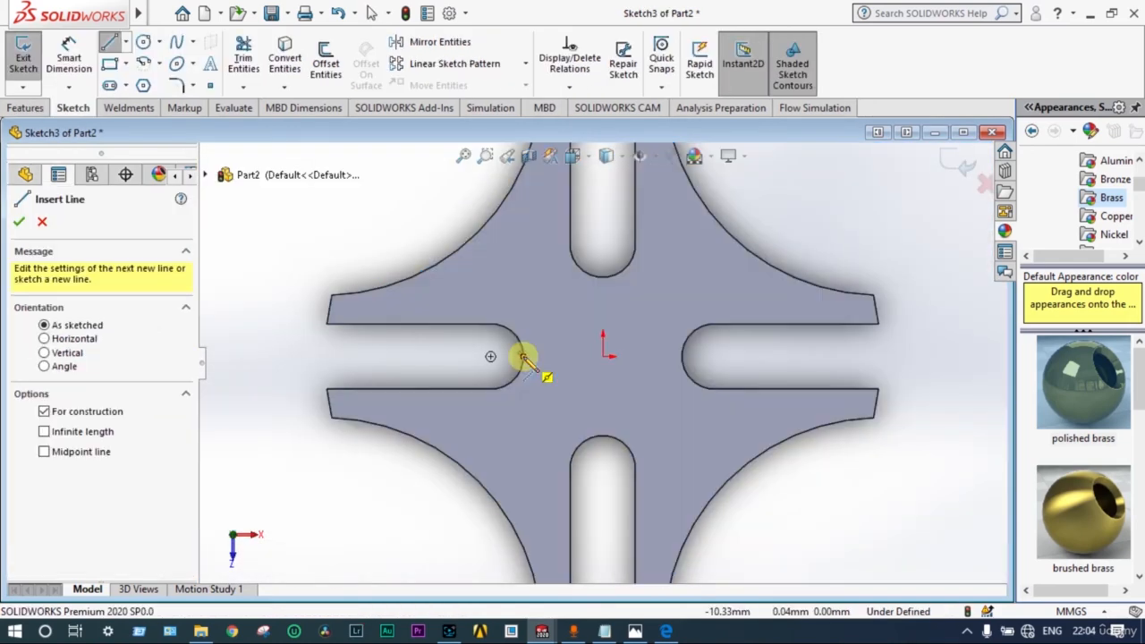
- Draw horizontal and vertical centerlines through the origin, each about 23 mm long, starting at the left and upper slots' rounded ends
{"action": "left_click", "coordinate": [523, 357]}
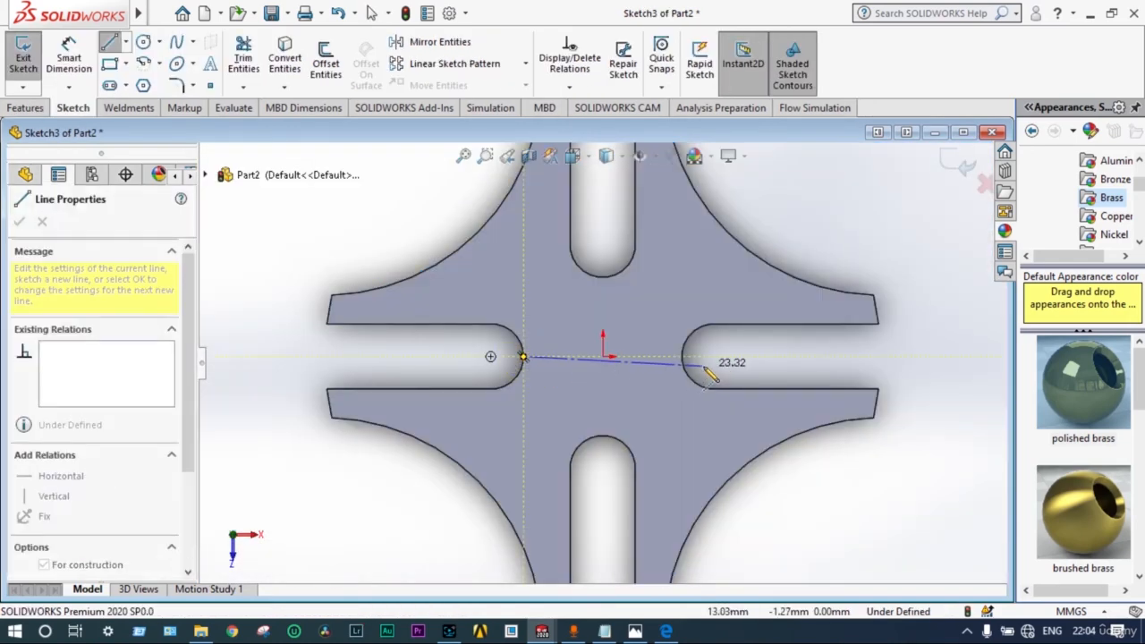
{"action": "left_click", "coordinate": [703, 356]}
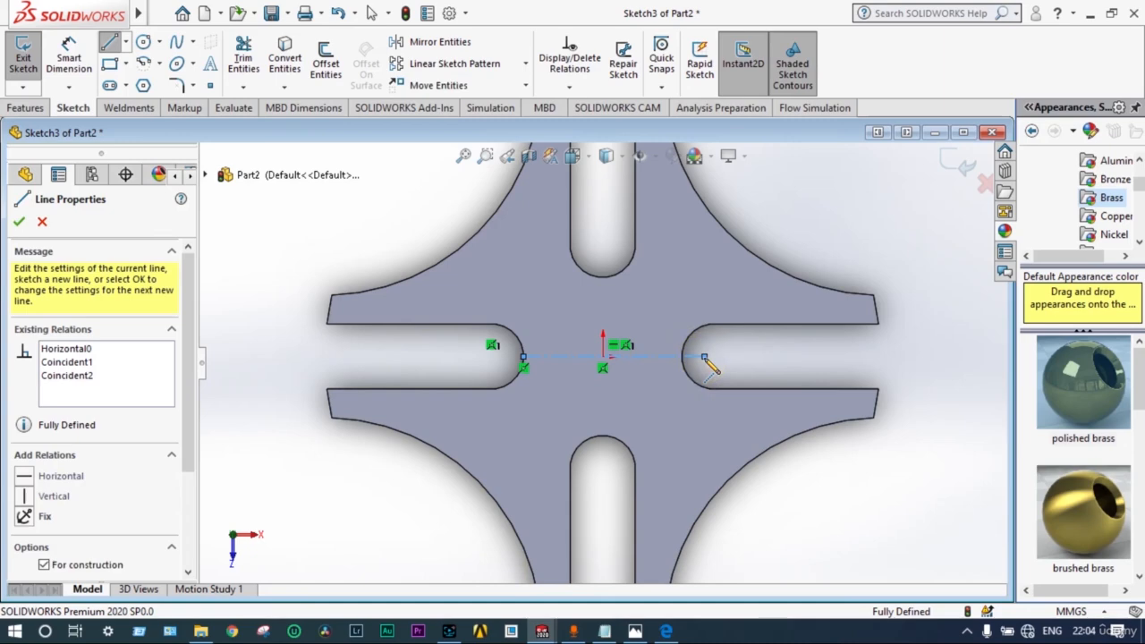
{"action": "key", "text": "Escape"}
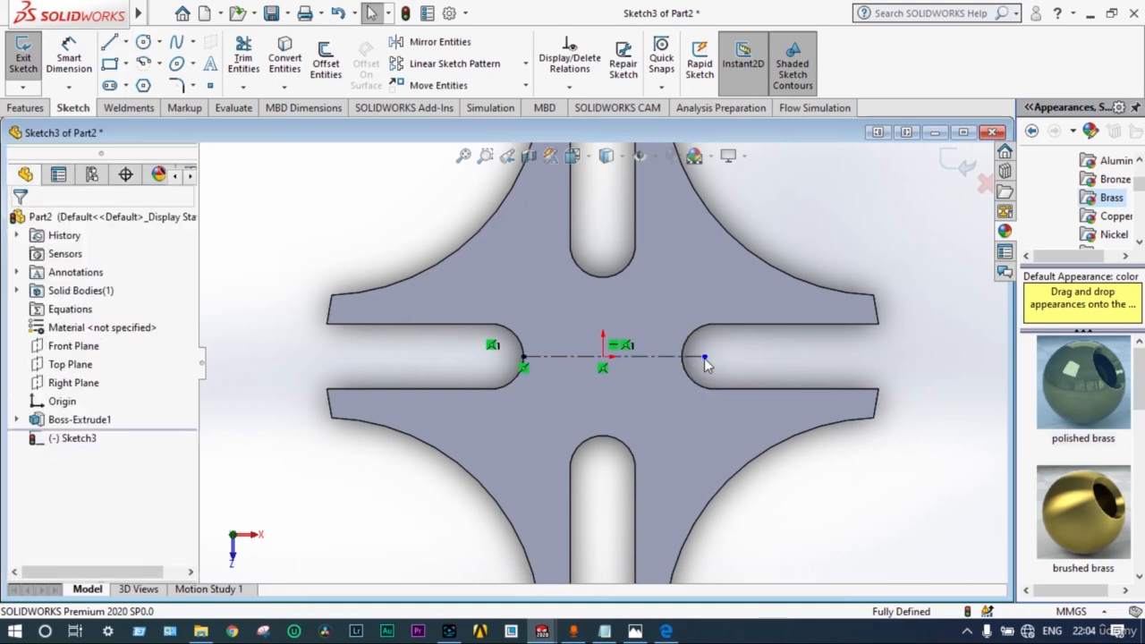
{"action": "left_click", "coordinate": [125, 42]}
{"action": "left_click", "coordinate": [143, 82]}
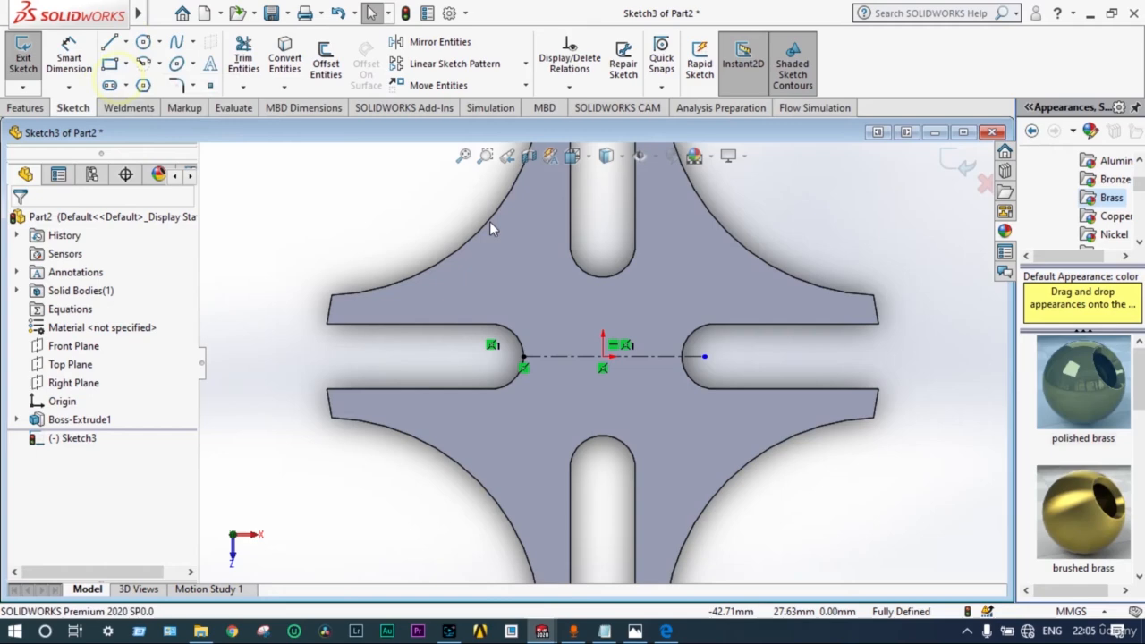
{"action": "left_click", "coordinate": [603, 279]}
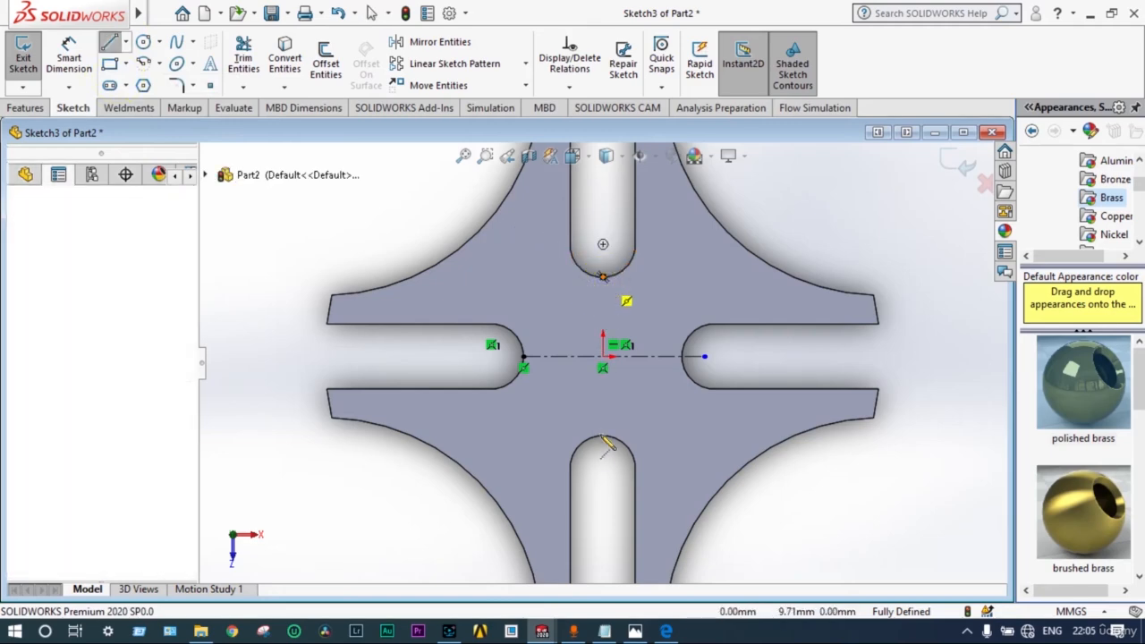
{"action": "left_click", "coordinate": [603, 459]}
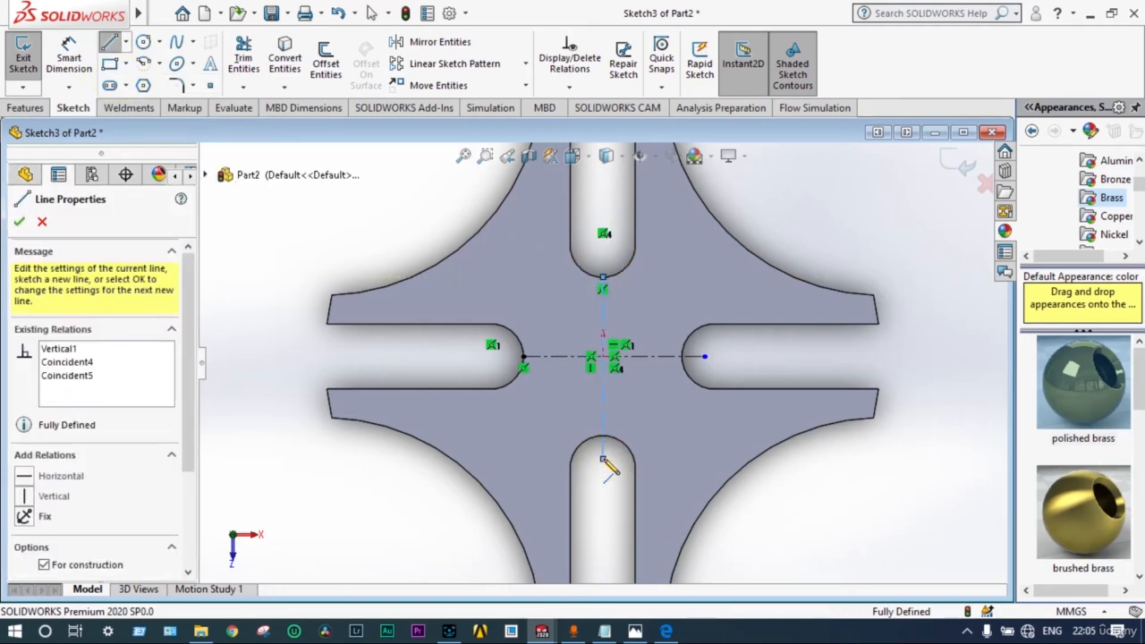
{"action": "key", "text": "Escape"}
- Sketch a circle about 10 mm in diameter centred on the origin where the two centerlines cross
{"action": "scroll", "coordinate": [601, 362], "scroll_direction": "down", "scroll_amount": 8}
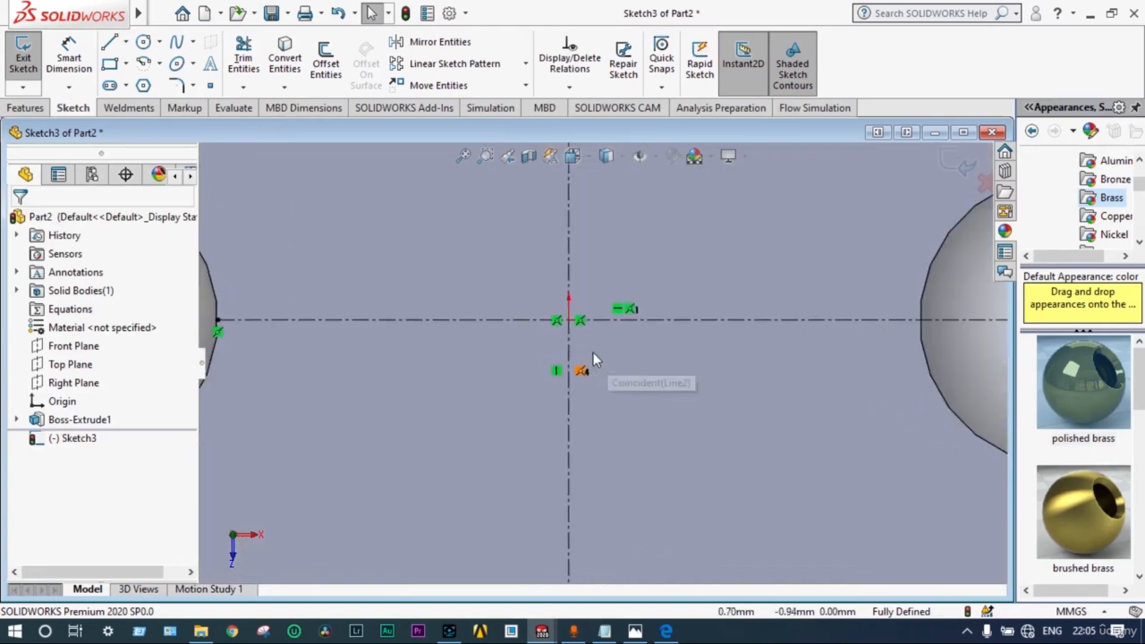
{"action": "scroll", "coordinate": [562, 302], "scroll_direction": "down", "scroll_amount": 4}
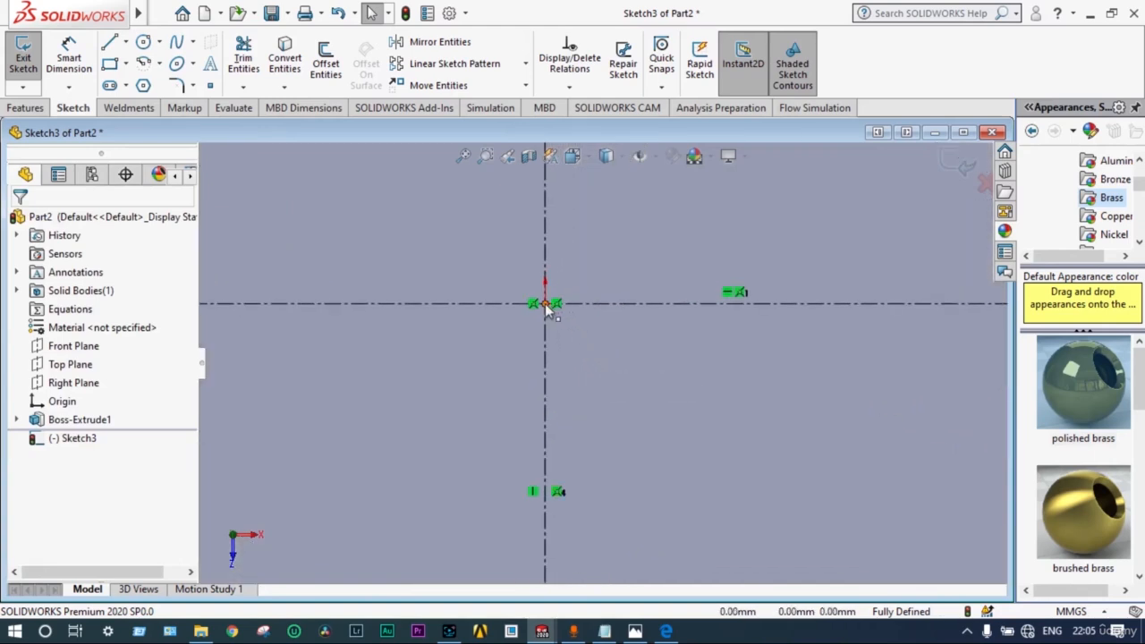
{"action": "scroll", "coordinate": [544, 304], "scroll_direction": "up", "scroll_amount": 10}
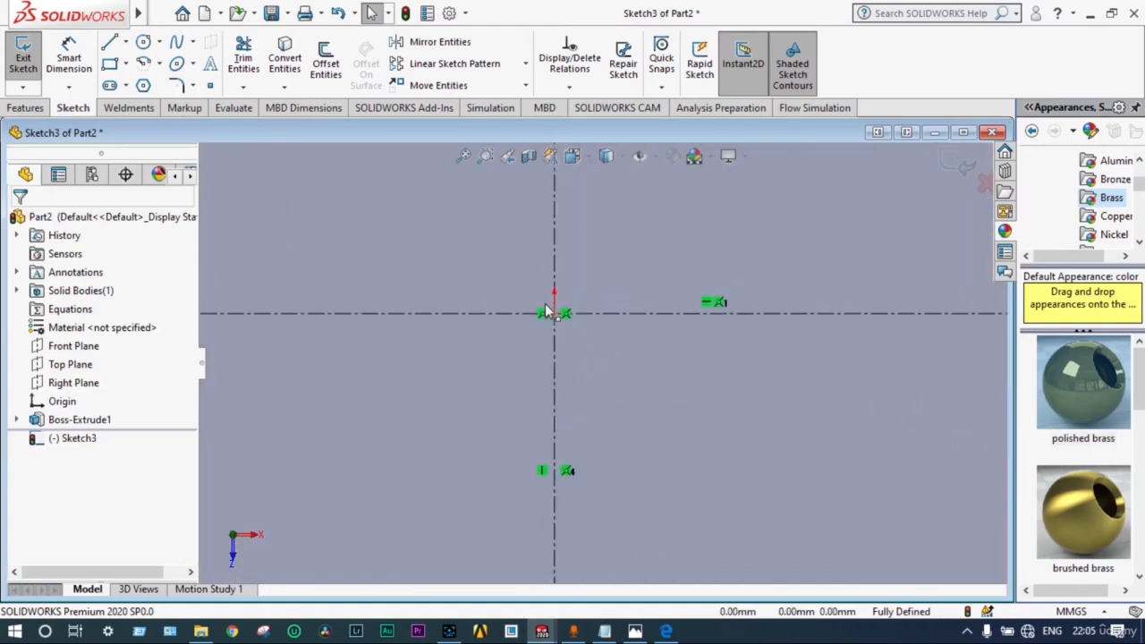
{"action": "scroll", "coordinate": [545, 303], "scroll_direction": "up", "scroll_amount": 4}
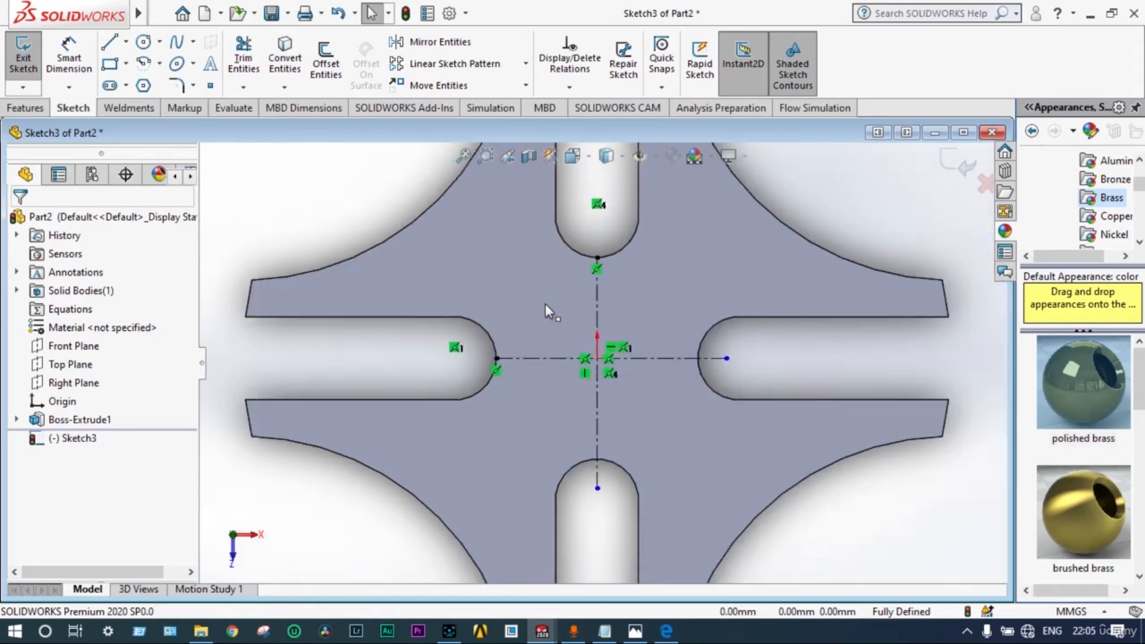
{"action": "left_click", "coordinate": [143, 41]}
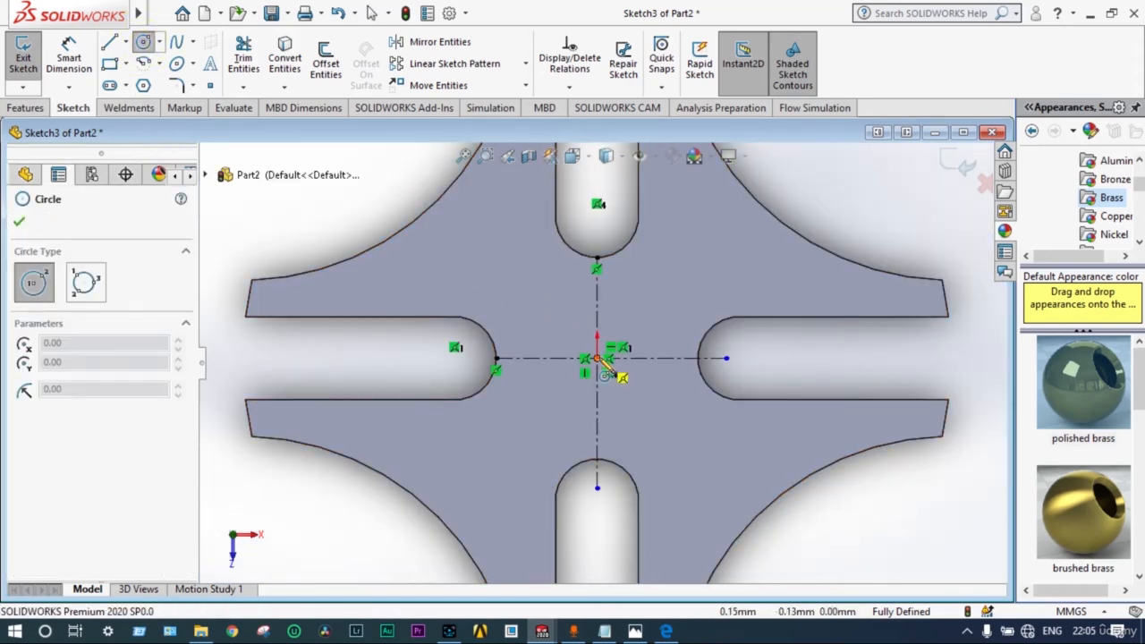
{"action": "left_click", "coordinate": [598, 358]}
{"action": "left_click", "coordinate": [548, 363]}
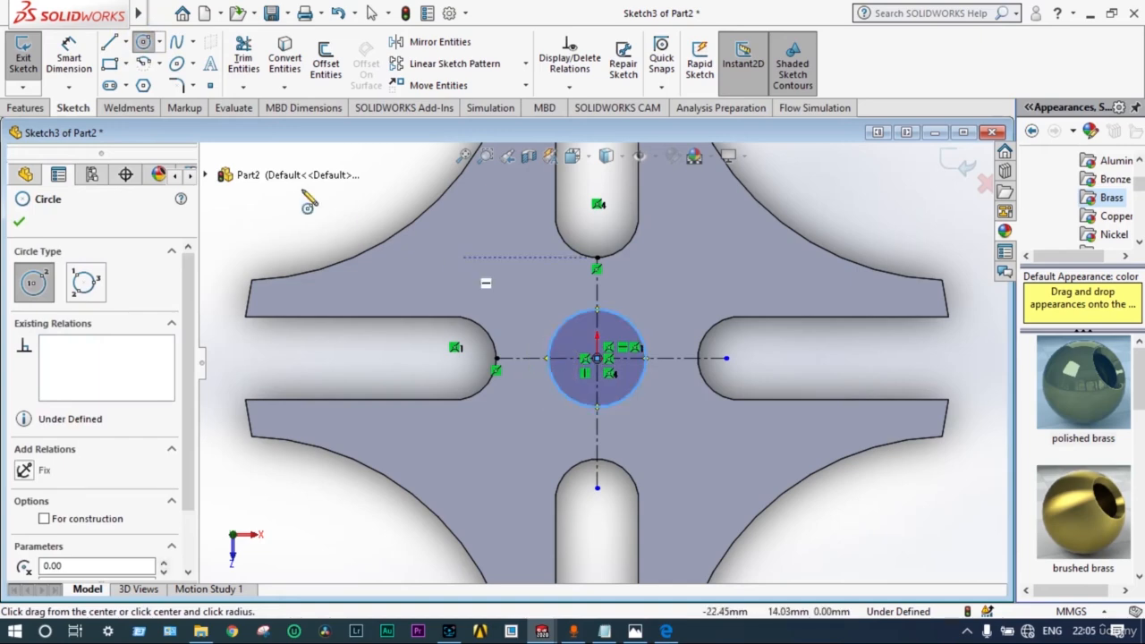
- Dimension the central circle's diameter as 6 mm and exit the sketch
{"action": "left_click", "coordinate": [69, 62]}
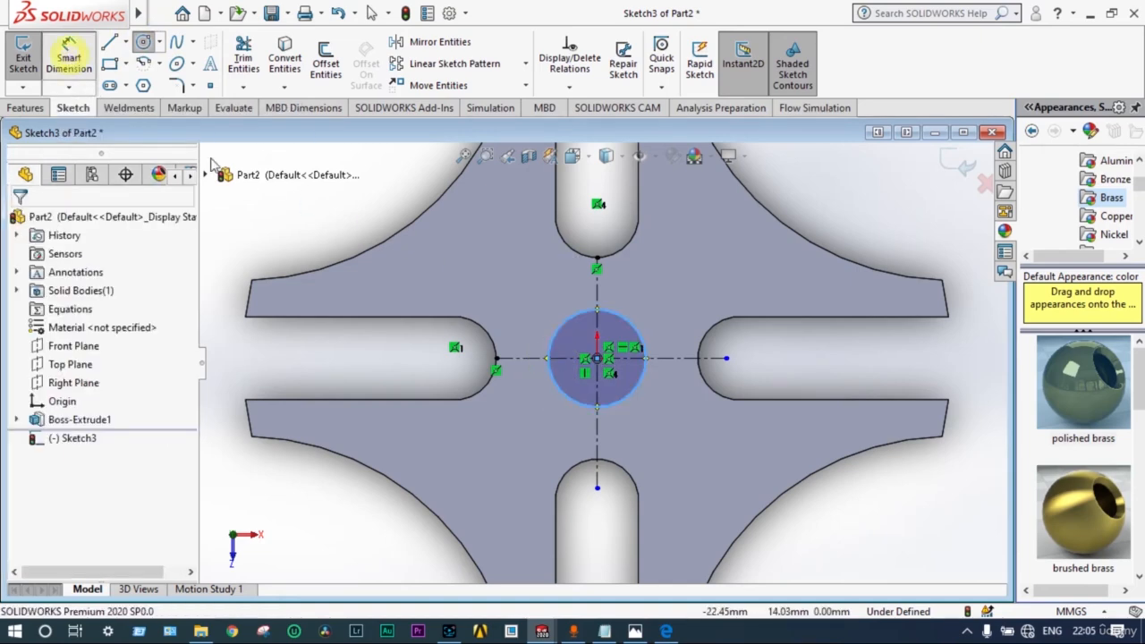
{"action": "left_click", "coordinate": [615, 315]}
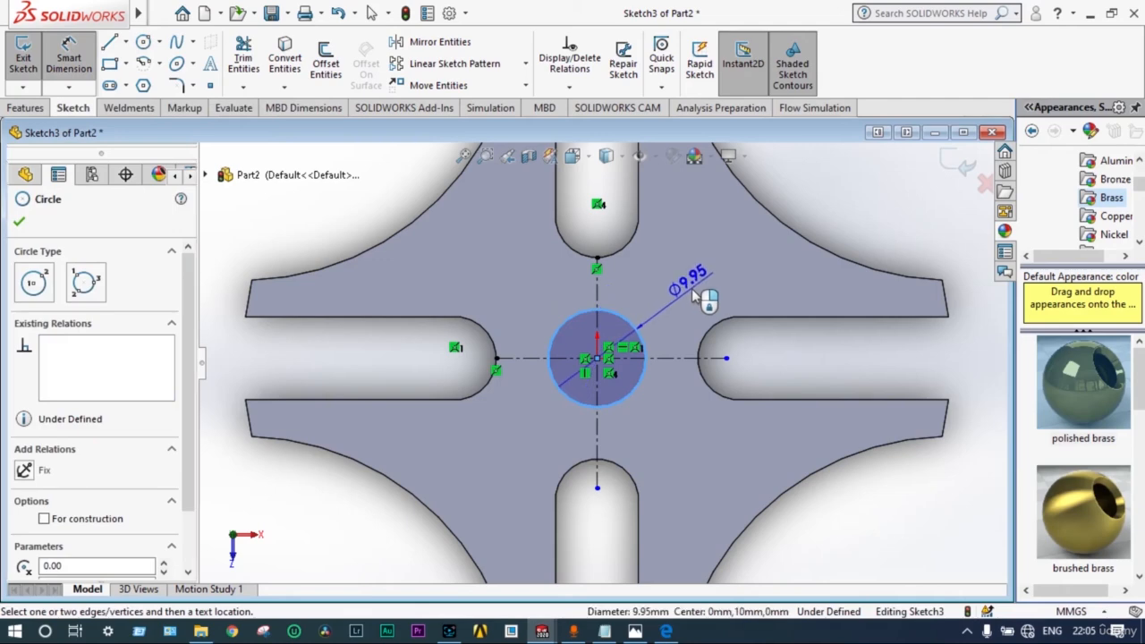
{"action": "left_click", "coordinate": [692, 290]}
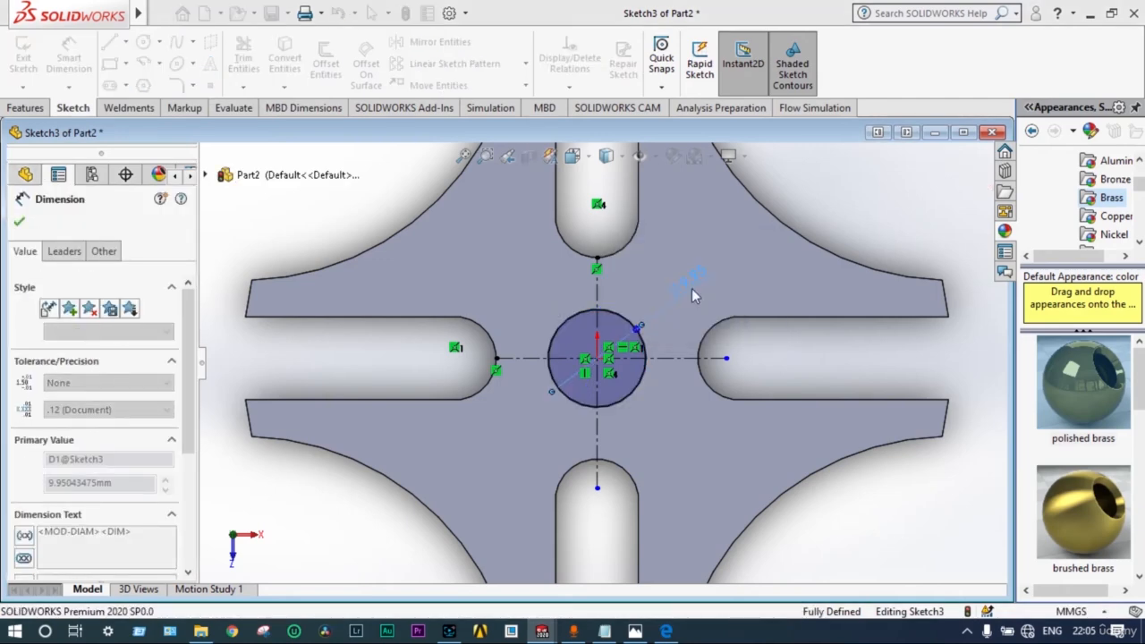
{"action": "key", "text": "Return"}
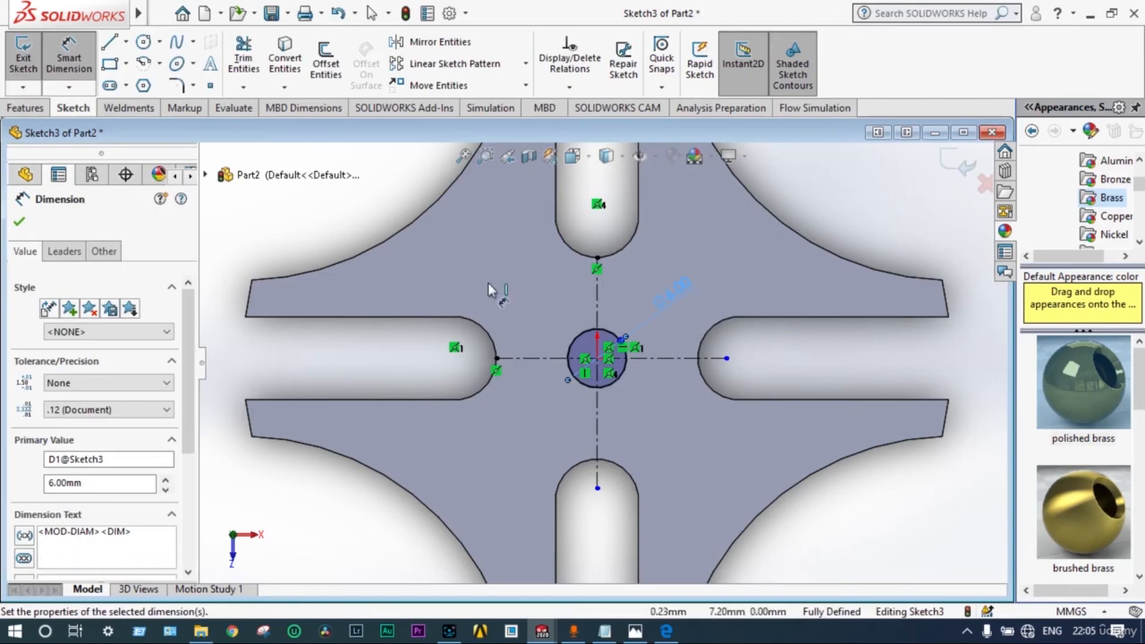
{"action": "left_click", "coordinate": [20, 223]}
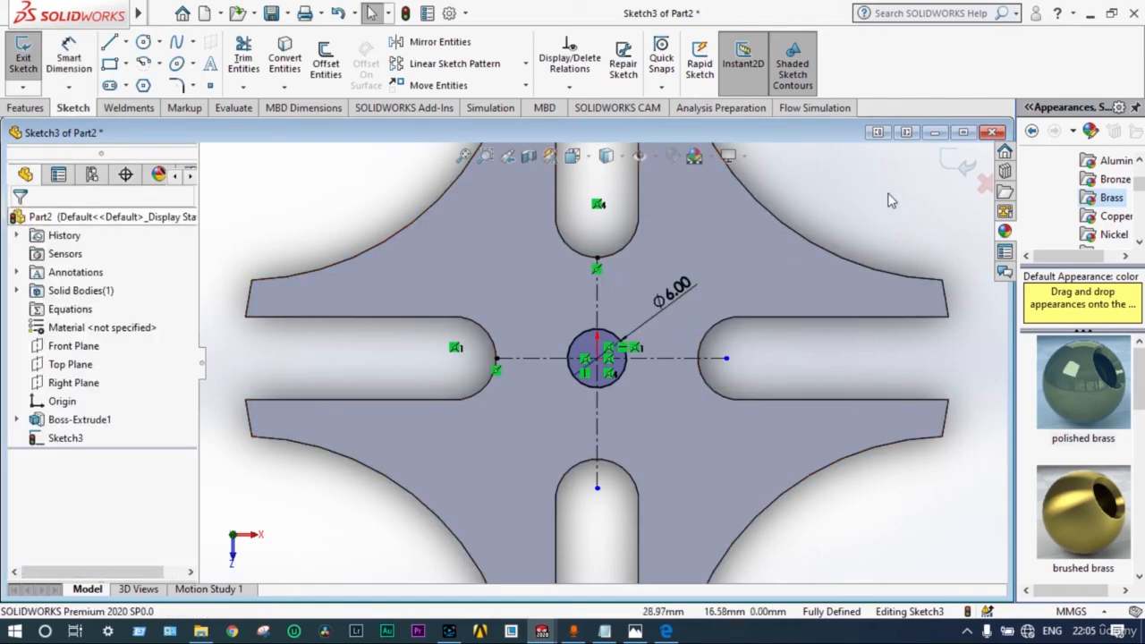
{"action": "left_click", "coordinate": [946, 164]}
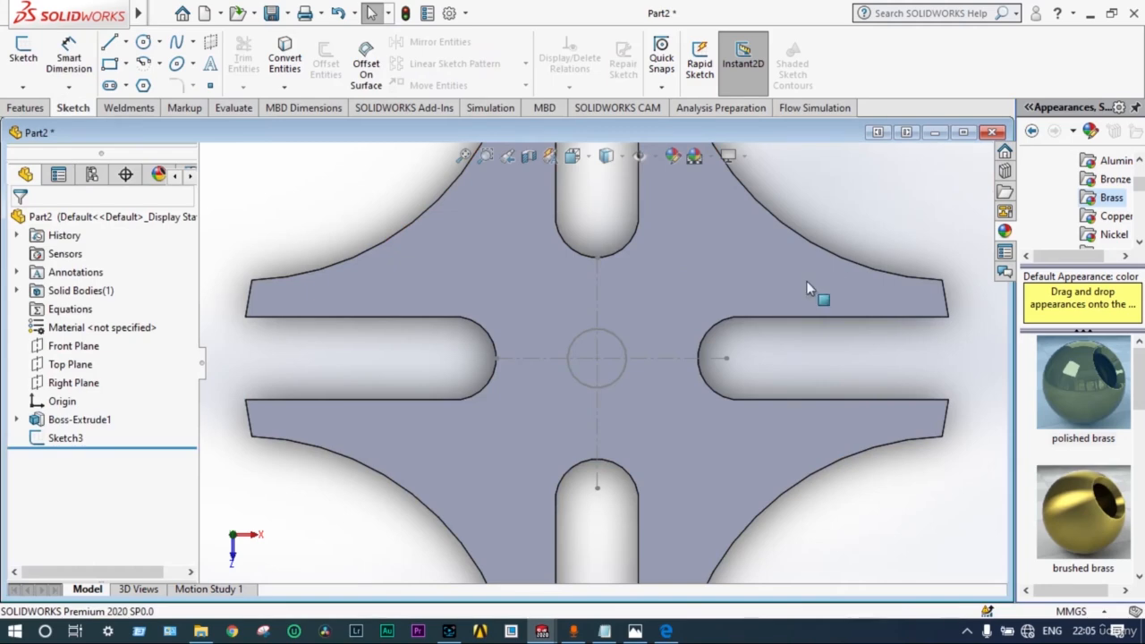
- Extrude the 6 mm circle sketch as a blind boss to 4 mm, merged with the disc, to form the central pin
{"action": "left_click", "coordinate": [67, 437]}
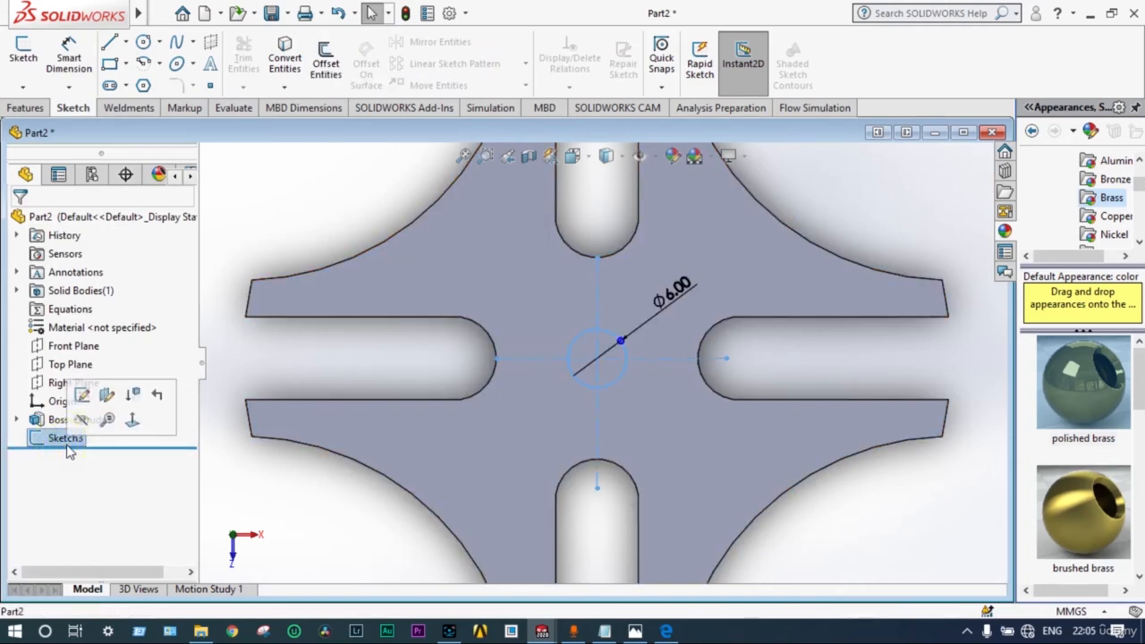
{"action": "left_click", "coordinate": [24, 108]}
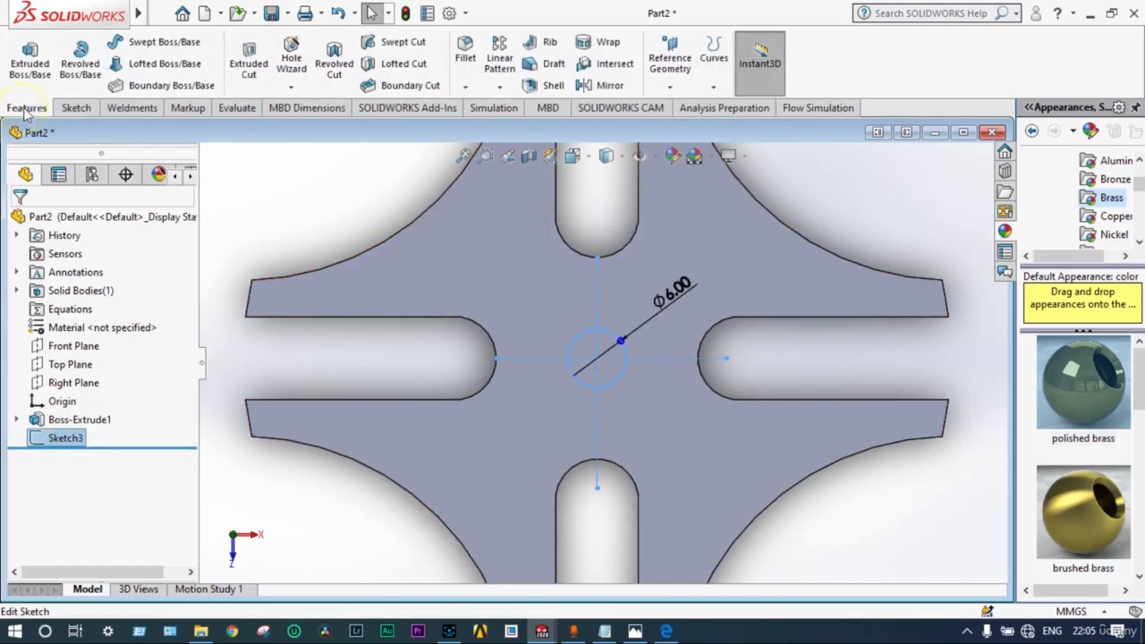
{"action": "left_click", "coordinate": [35, 65]}
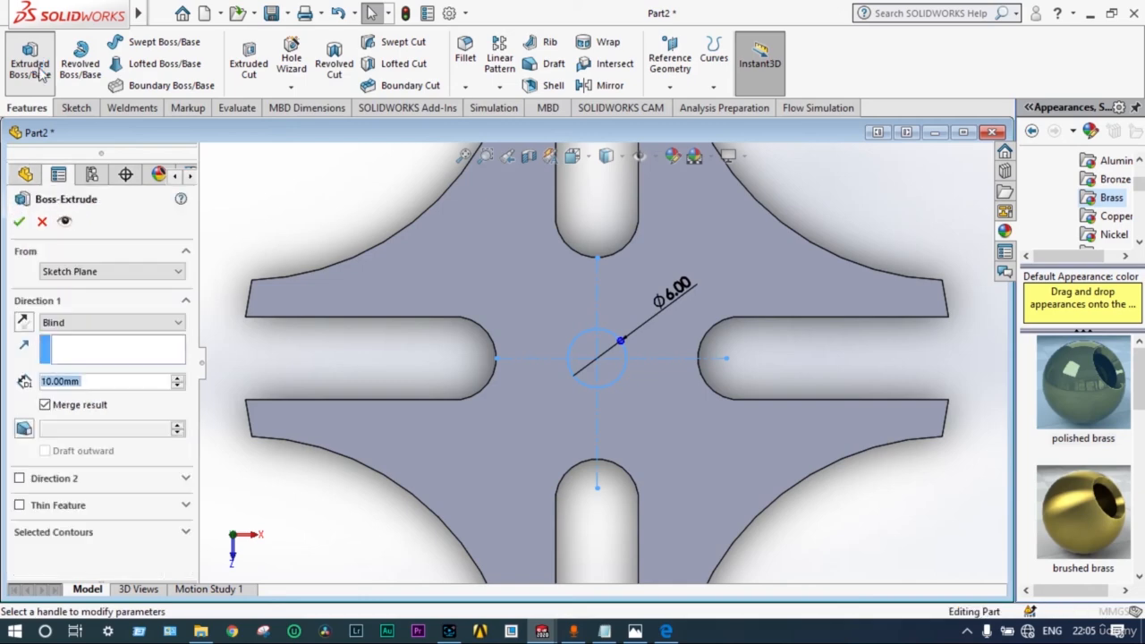
{"action": "left_click", "coordinate": [53, 382]}
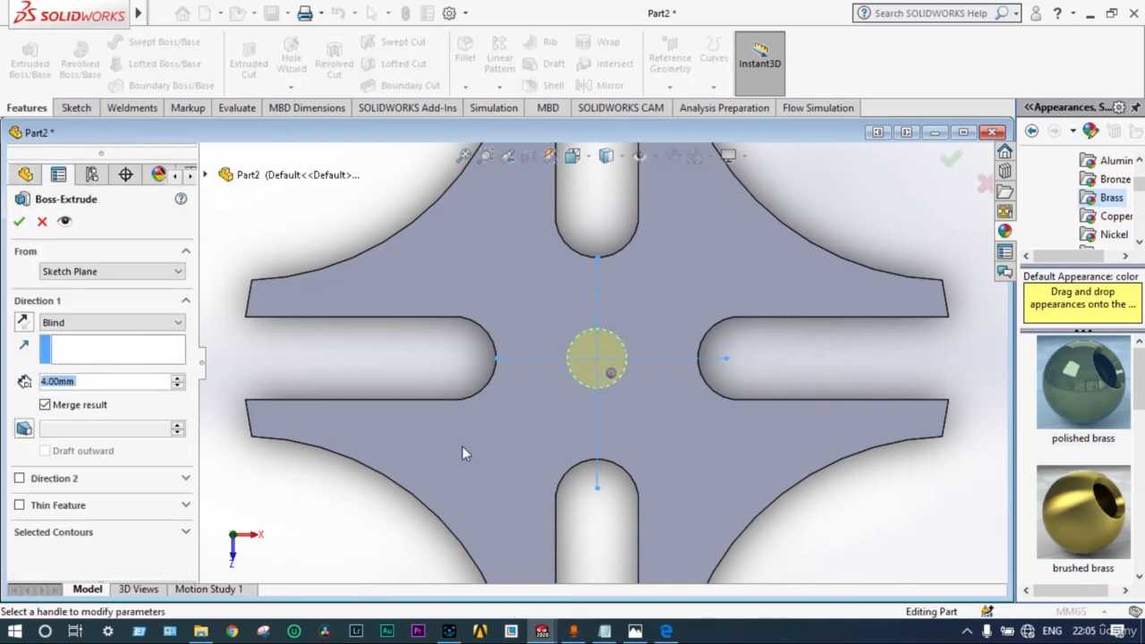
{"action": "scroll", "coordinate": [818, 563], "scroll_direction": "up", "scroll_amount": 1}
{"action": "middle_click_drag", "start_coordinate": [817, 563], "coordinate": [508, 456]}
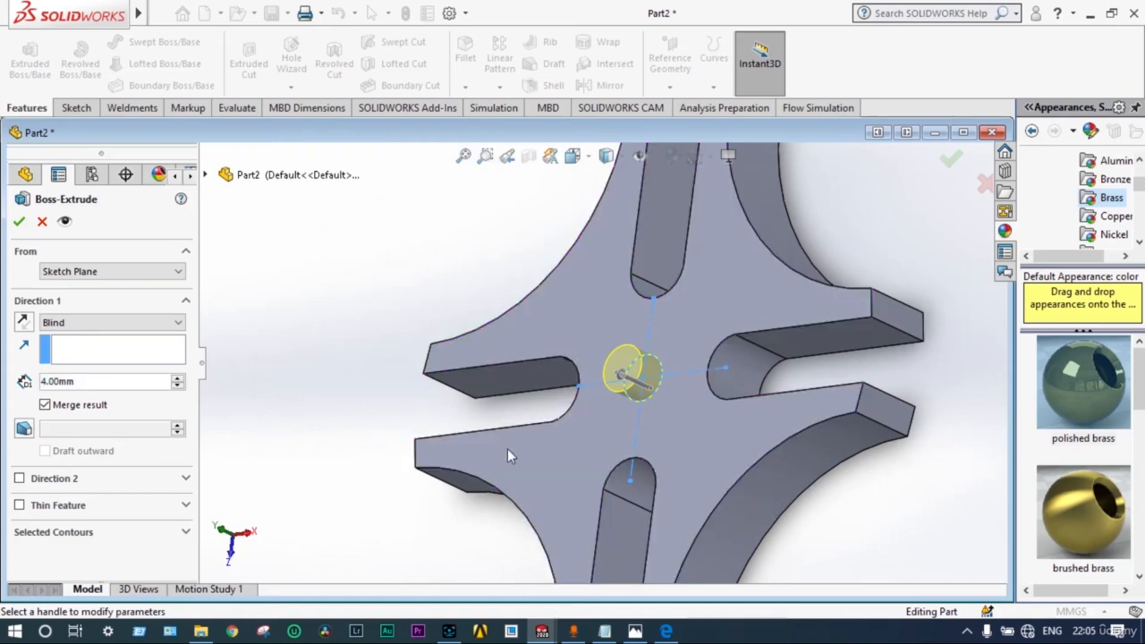
{"action": "left_click", "coordinate": [18, 223]}
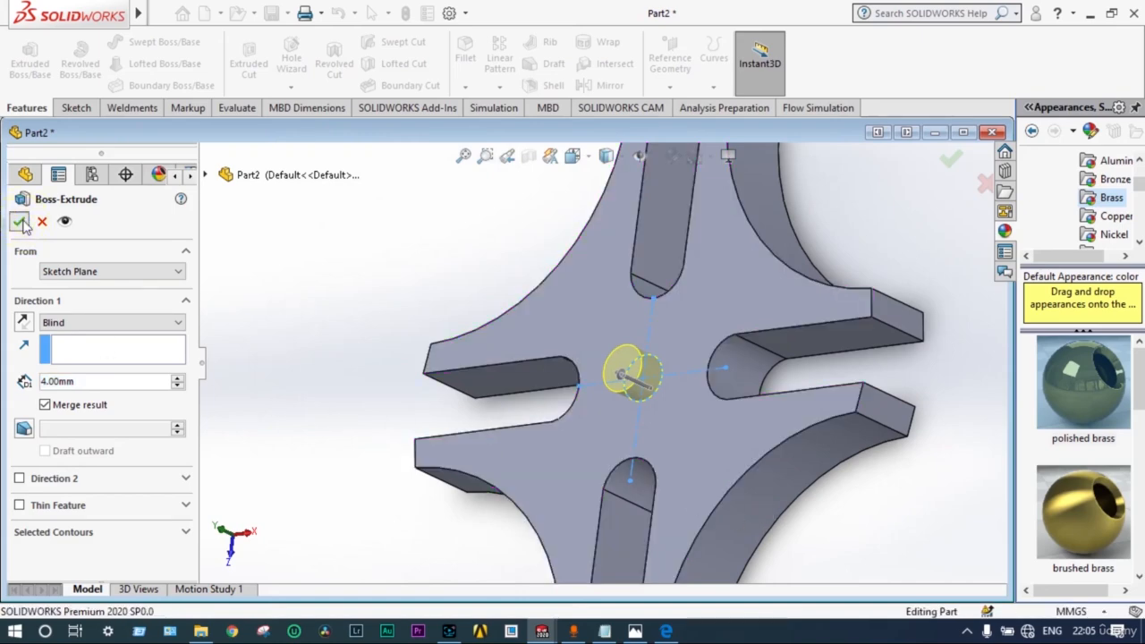
- Select the disc's flat face opposite the pin and orient the view normal to it
{"action": "scroll", "coordinate": [323, 372], "scroll_direction": "up", "scroll_amount": 3}
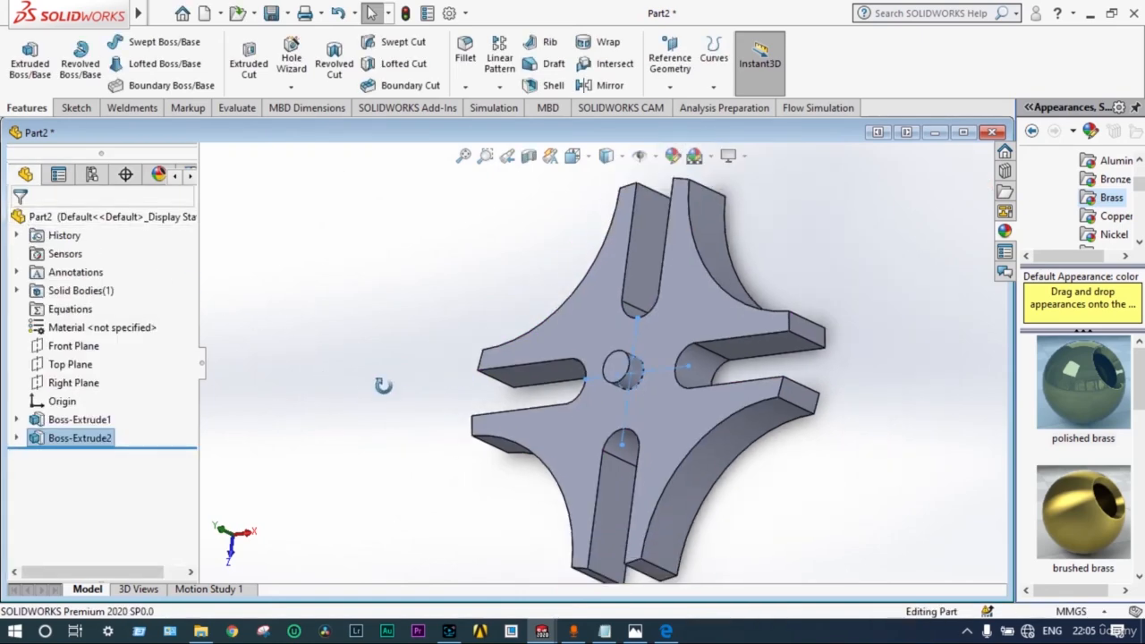
{"action": "middle_click_drag", "start_coordinate": [384, 385], "coordinate": [662, 400]}
{"action": "left_click", "coordinate": [662, 400]}
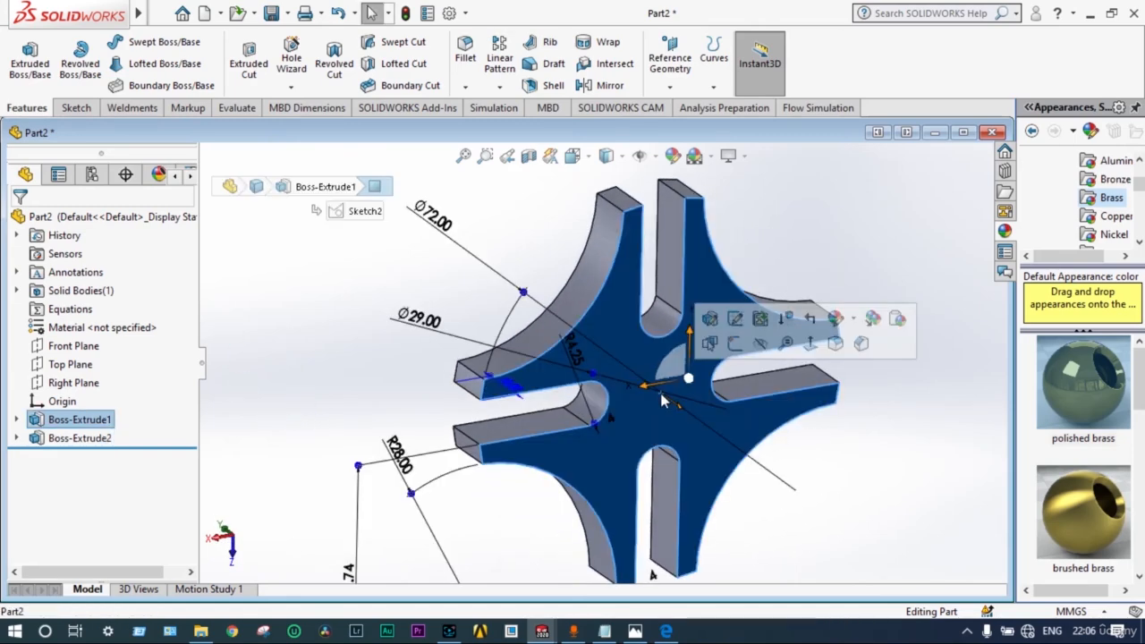
{"action": "left_click", "coordinate": [809, 348]}
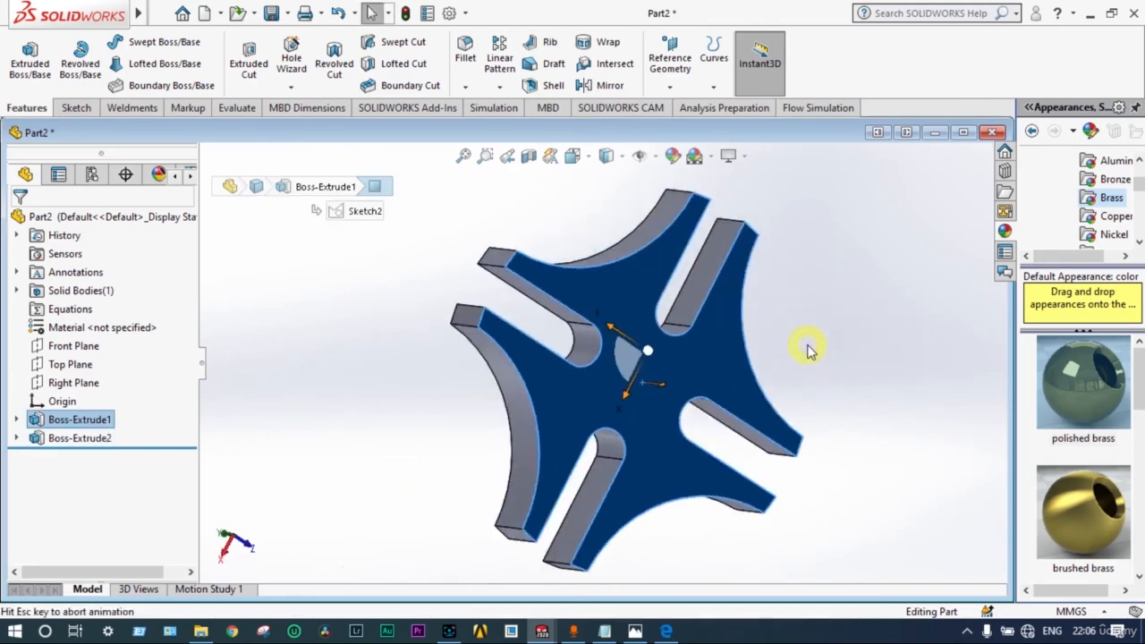
{"action": "scroll", "coordinate": [608, 390], "scroll_direction": "down", "scroll_amount": 5}
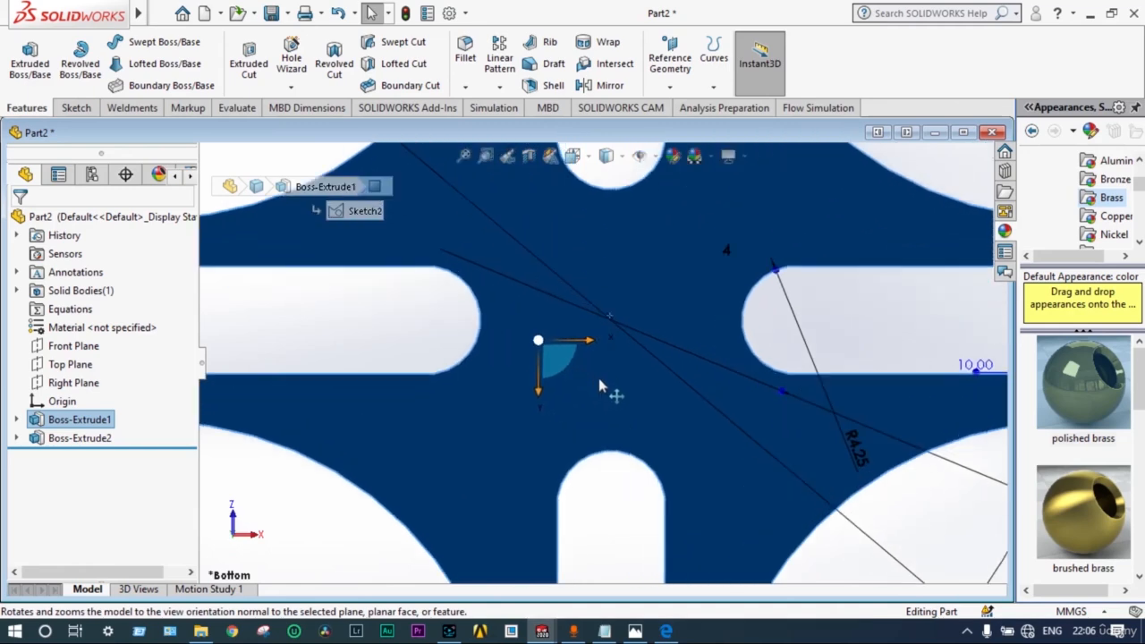
{"action": "scroll", "coordinate": [606, 371], "scroll_direction": "down", "scroll_amount": 2}
{"action": "scroll", "coordinate": [601, 349], "scroll_direction": "up", "scroll_amount": 3}
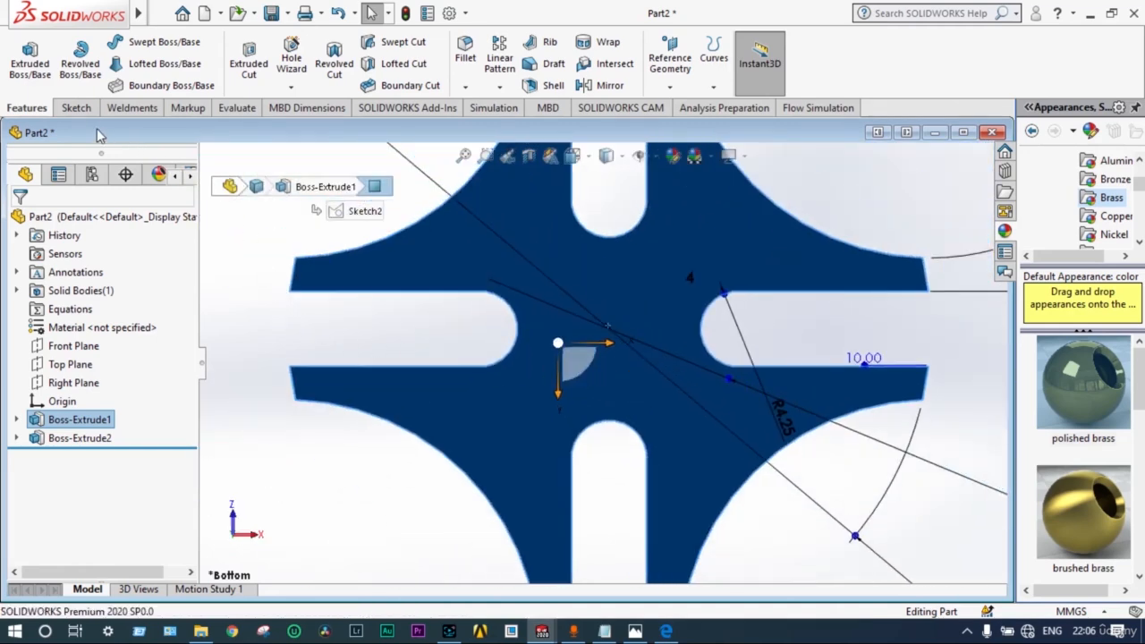
- Start a sketch on the selected face with a horizontal centerline about 19 mm long joining the left and right slots' rounded ends
{"action": "left_click", "coordinate": [77, 107]}
{"action": "left_click", "coordinate": [126, 42]}
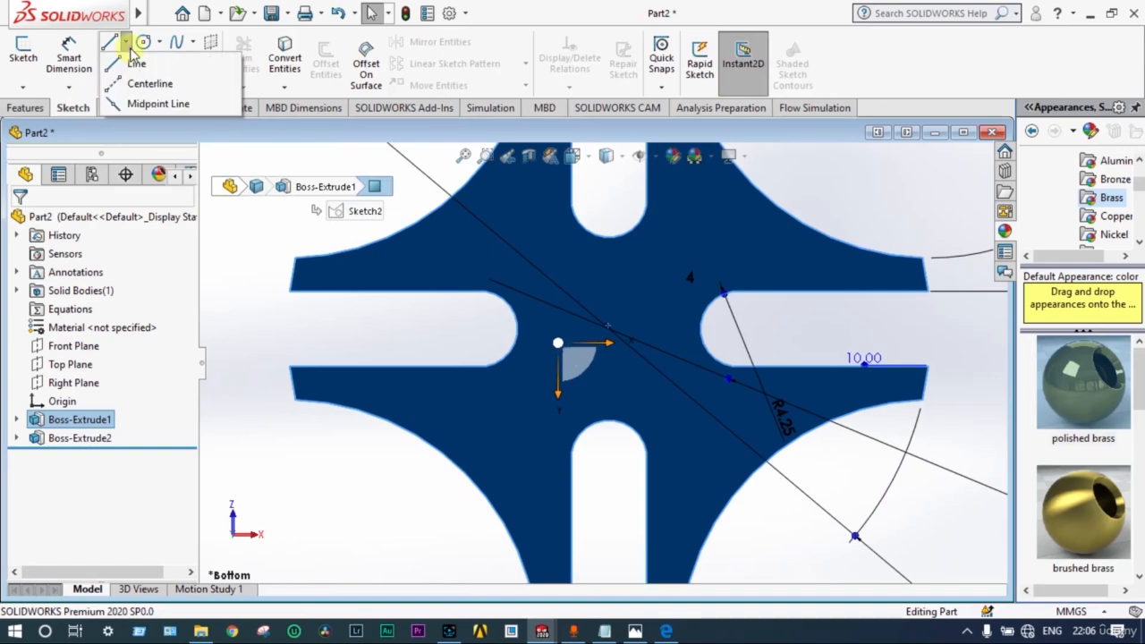
{"action": "left_click", "coordinate": [143, 83]}
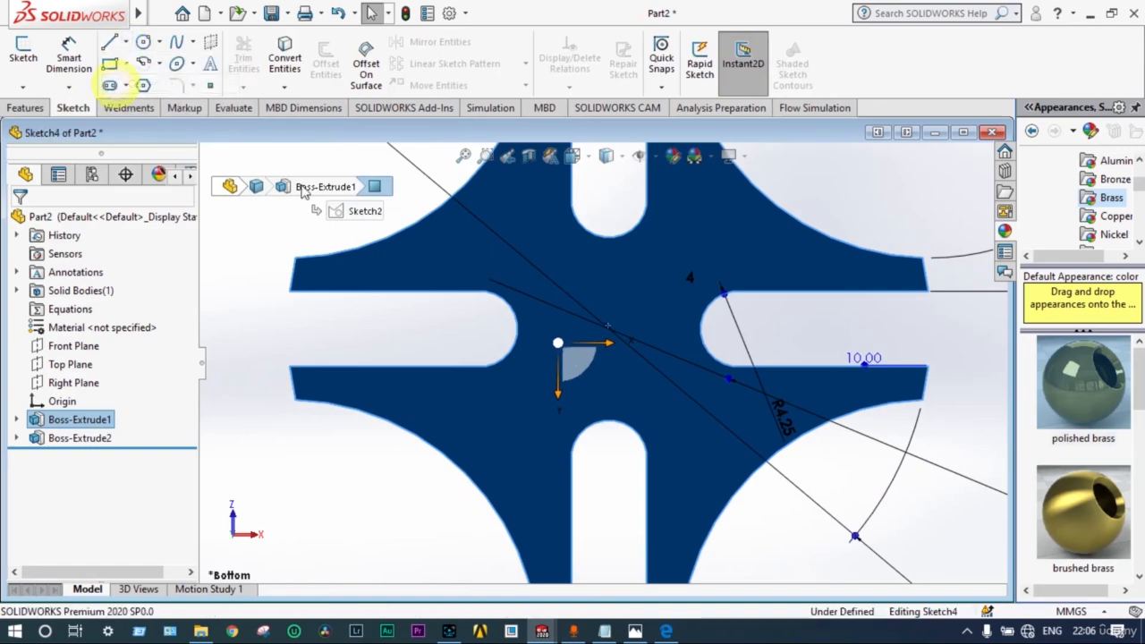
{"action": "left_click", "coordinate": [517, 330]}
{"action": "left_click", "coordinate": [702, 331]}
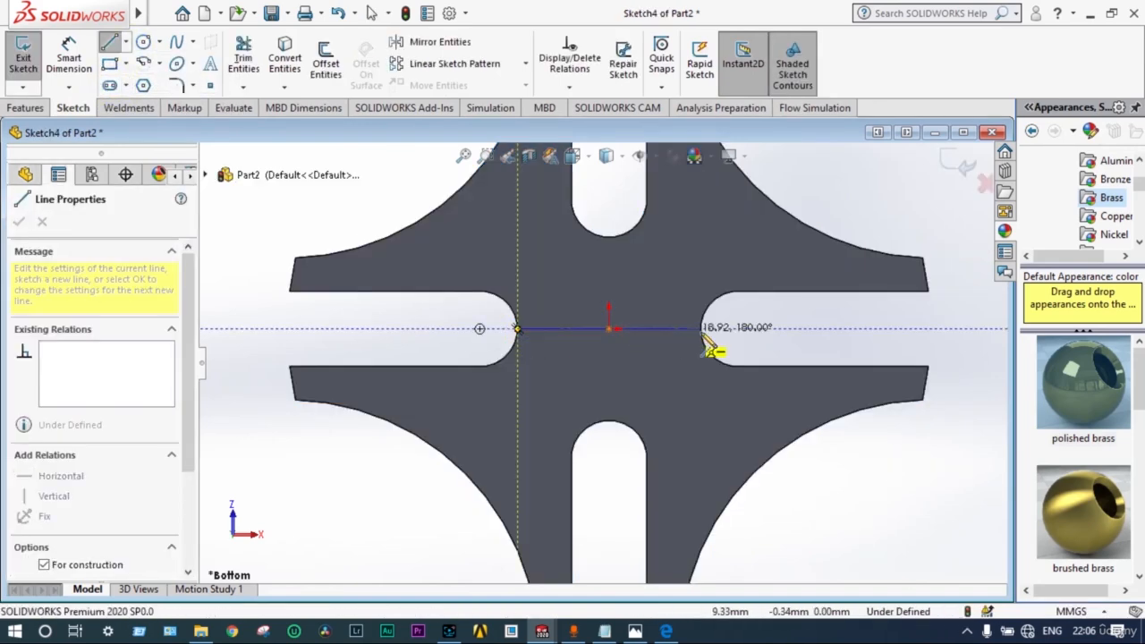
{"action": "left_click", "coordinate": [703, 332]}
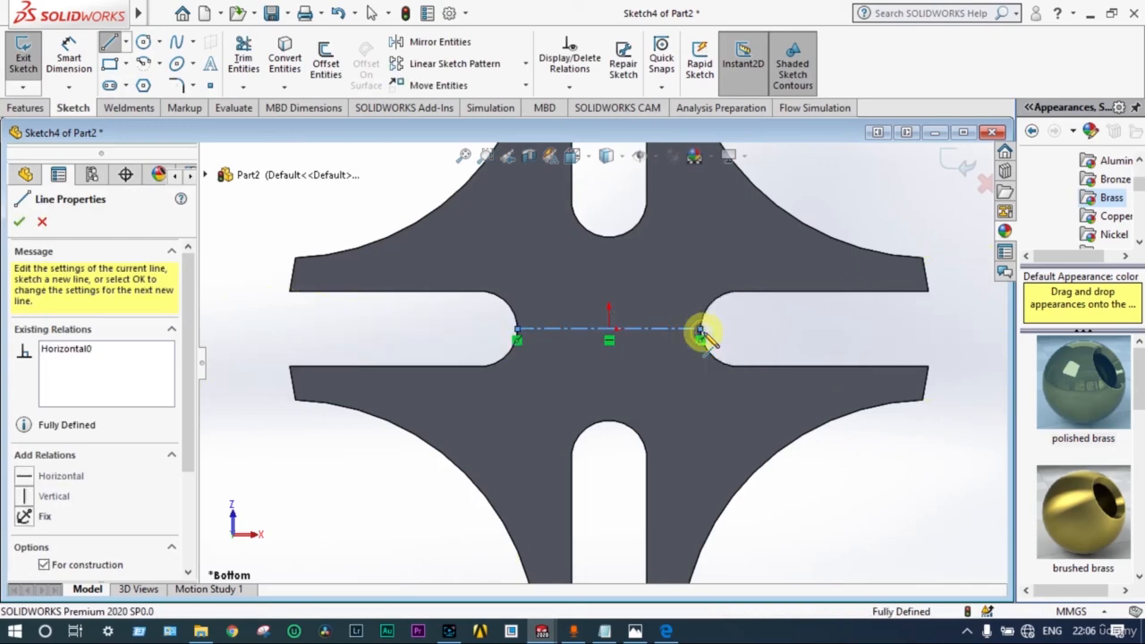
{"action": "key", "text": "Escape"}
{"action": "key", "text": "Escape"}
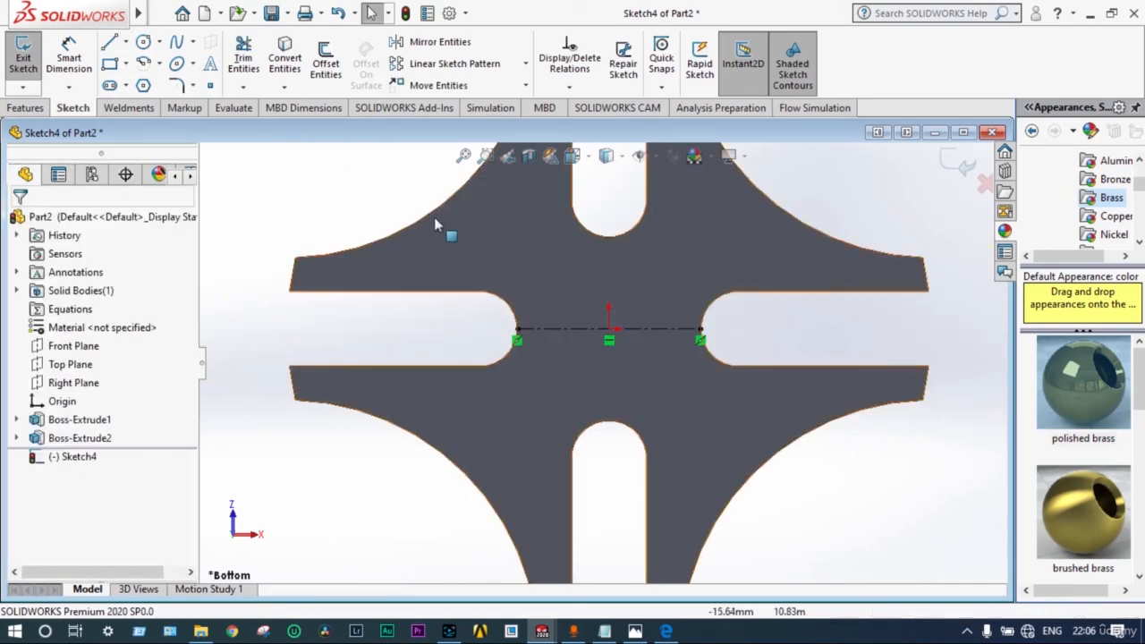
- Draw a vertical centerline through the origin joining the upper and lower slots' rounded ends
{"action": "left_click", "coordinate": [126, 43]}
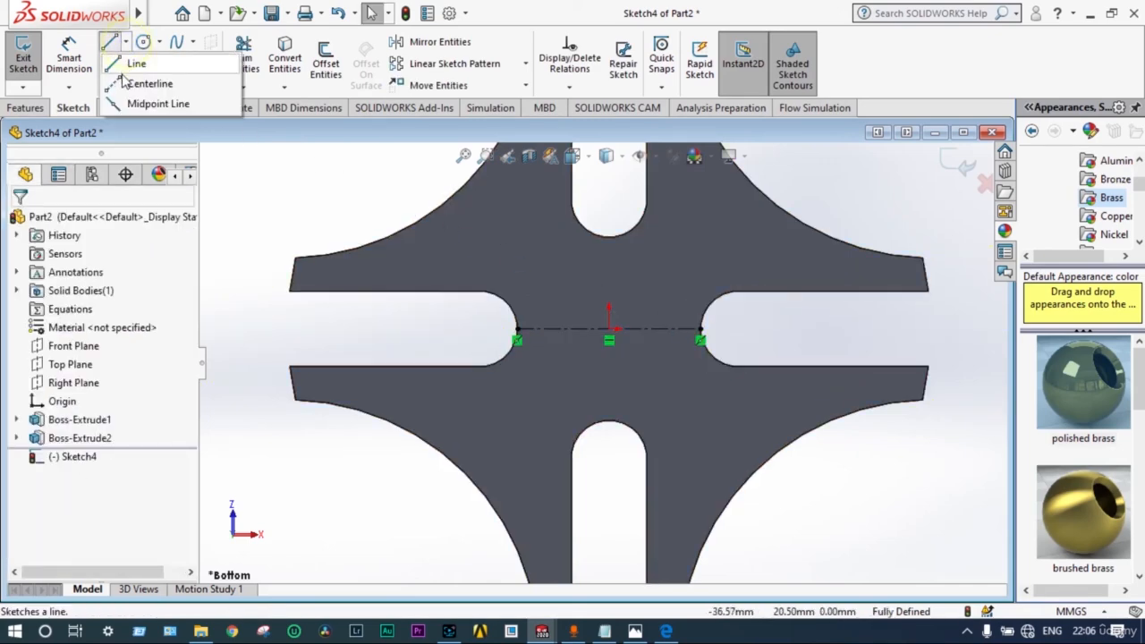
{"action": "left_click", "coordinate": [148, 82]}
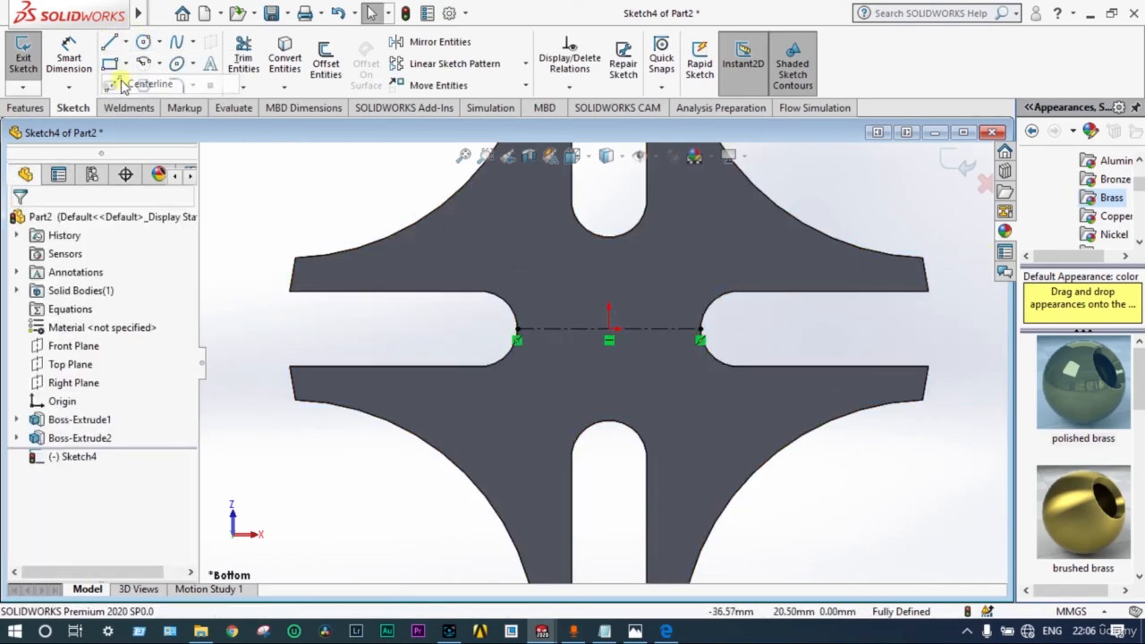
{"action": "left_click", "coordinate": [608, 235]}
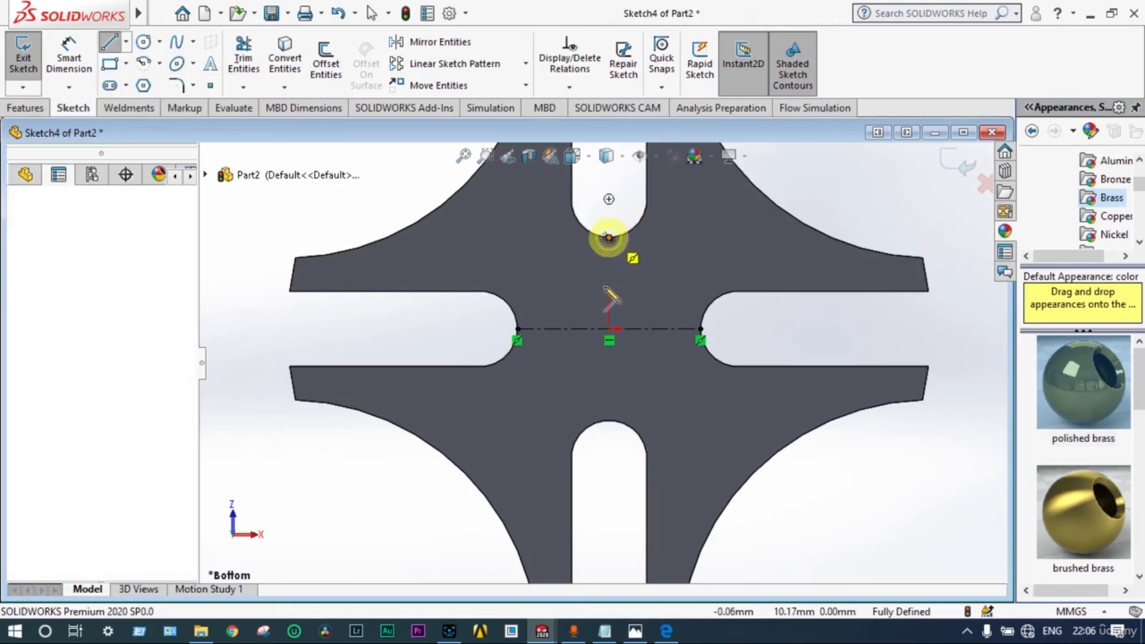
{"action": "left_click", "coordinate": [609, 423]}
{"action": "key", "text": "Escape"}
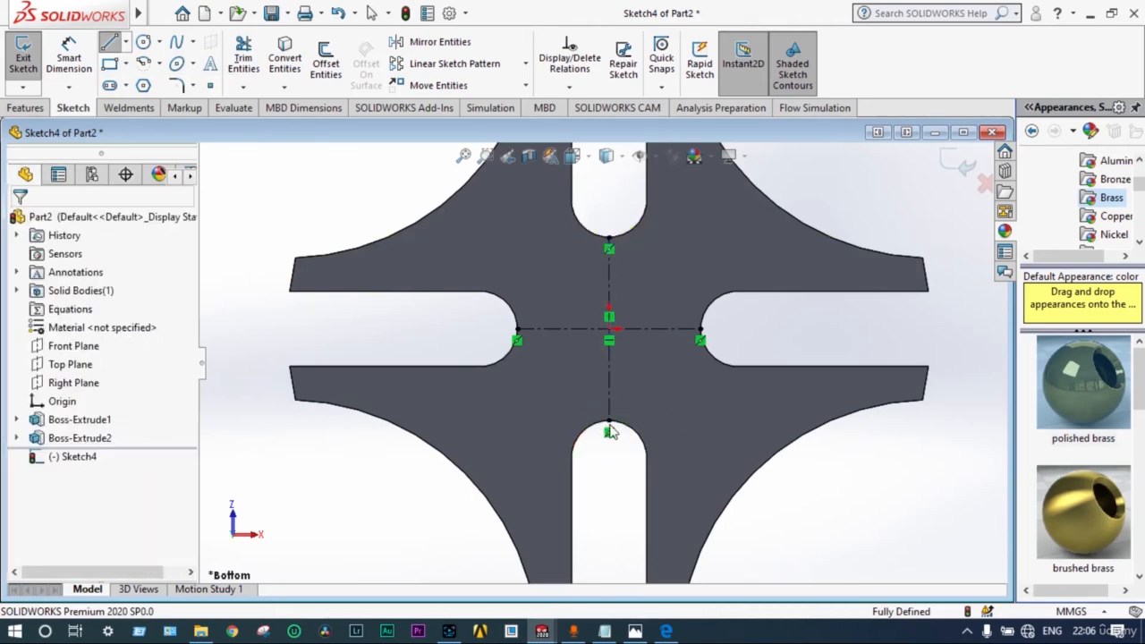
- Sketch a circle about 11 mm in diameter centred on the origin where the two centerlines cross
{"action": "left_click", "coordinate": [144, 47]}
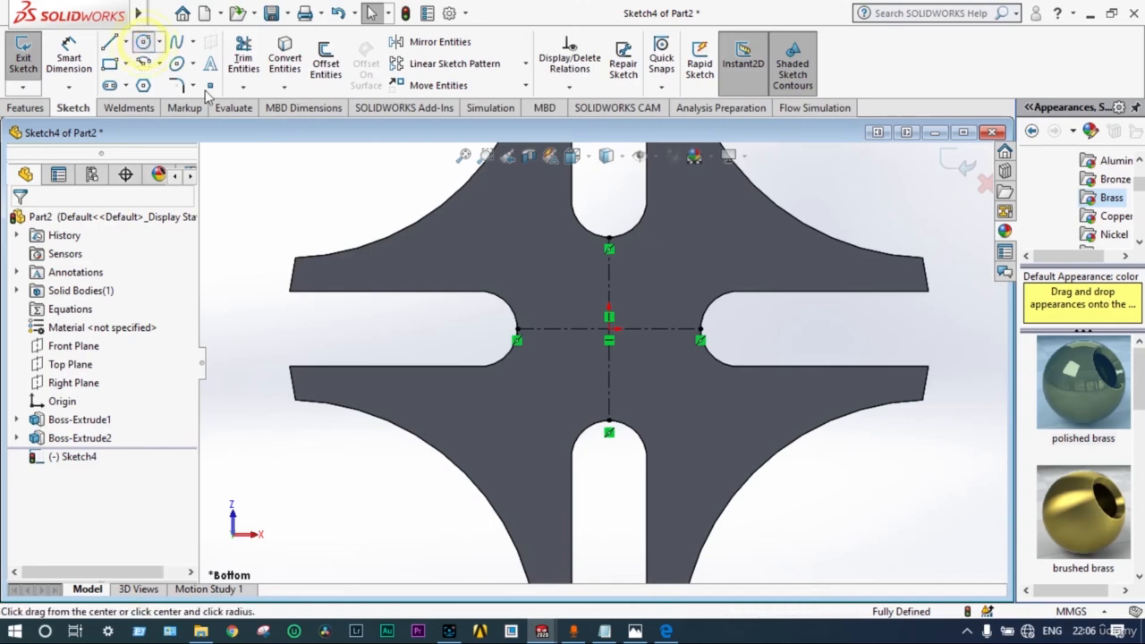
{"action": "scroll", "coordinate": [616, 335], "scroll_direction": "down", "scroll_amount": 3}
{"action": "left_click", "coordinate": [603, 333]}
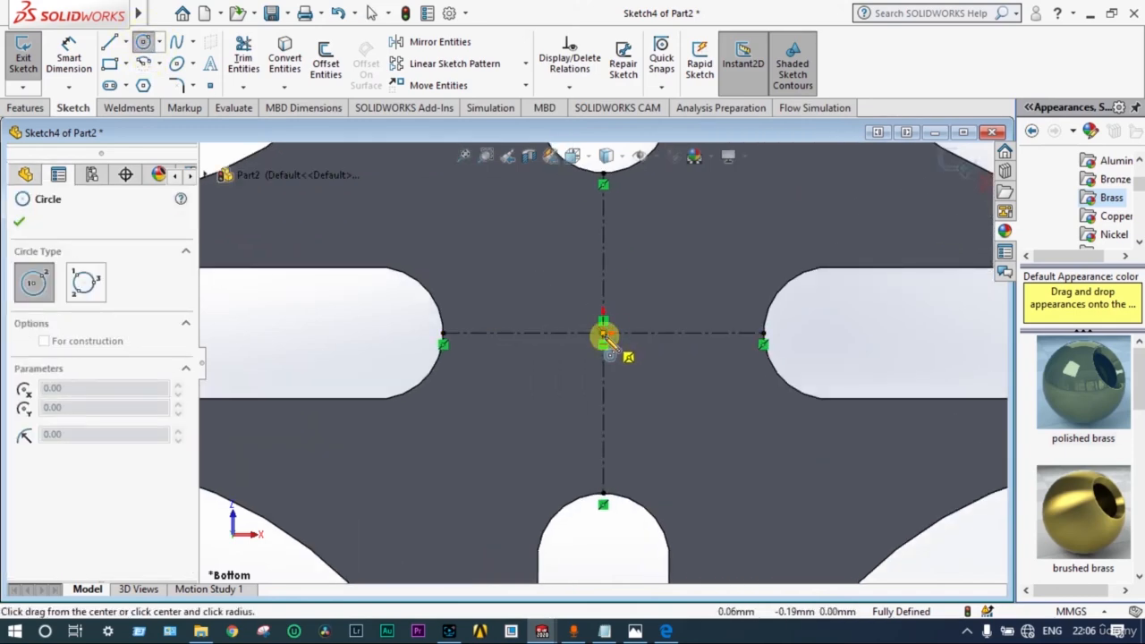
{"action": "left_click", "coordinate": [524, 361]}
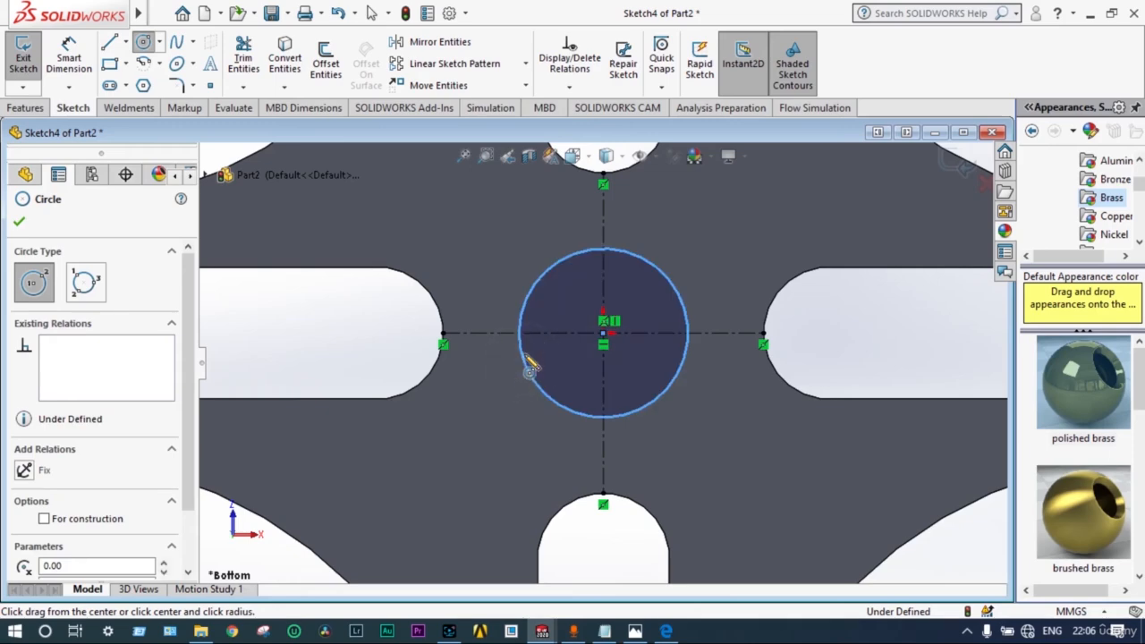
- Dimension the new circle's diameter as 10 mm and exit the sketch
{"action": "left_click", "coordinate": [80, 59]}
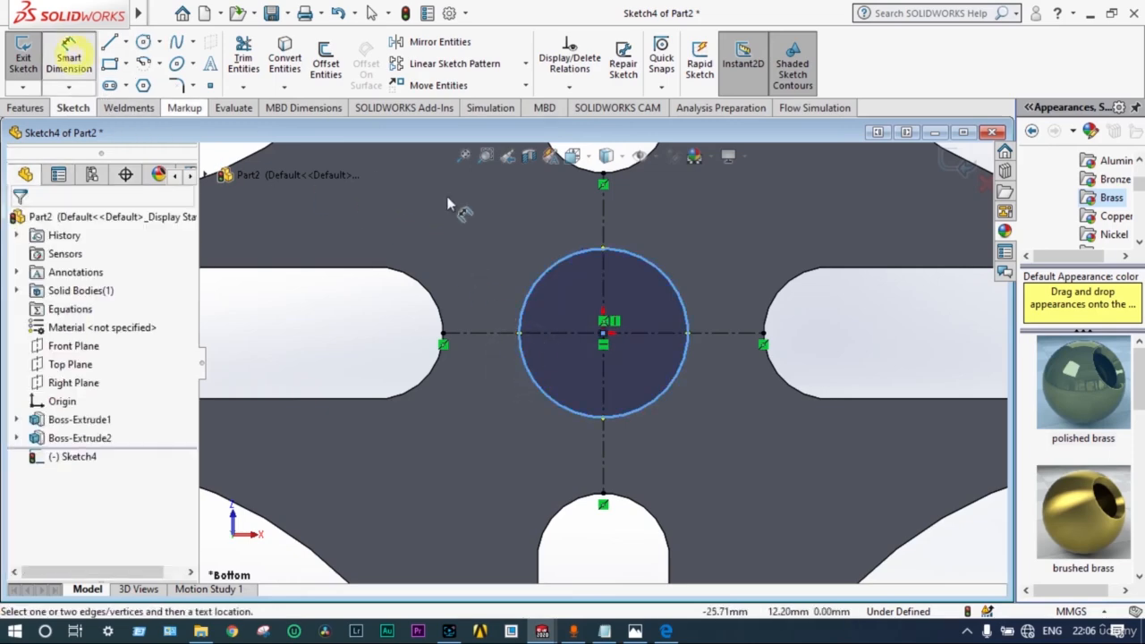
{"action": "left_click", "coordinate": [653, 259]}
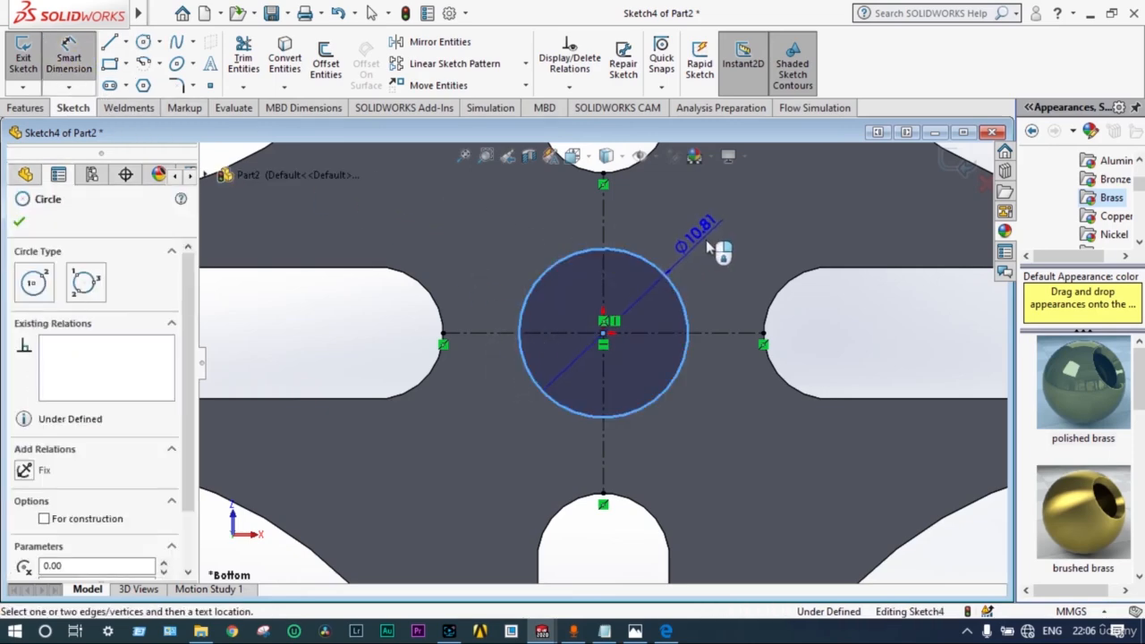
{"action": "left_click", "coordinate": [714, 247]}
{"action": "type", "text": "10"}
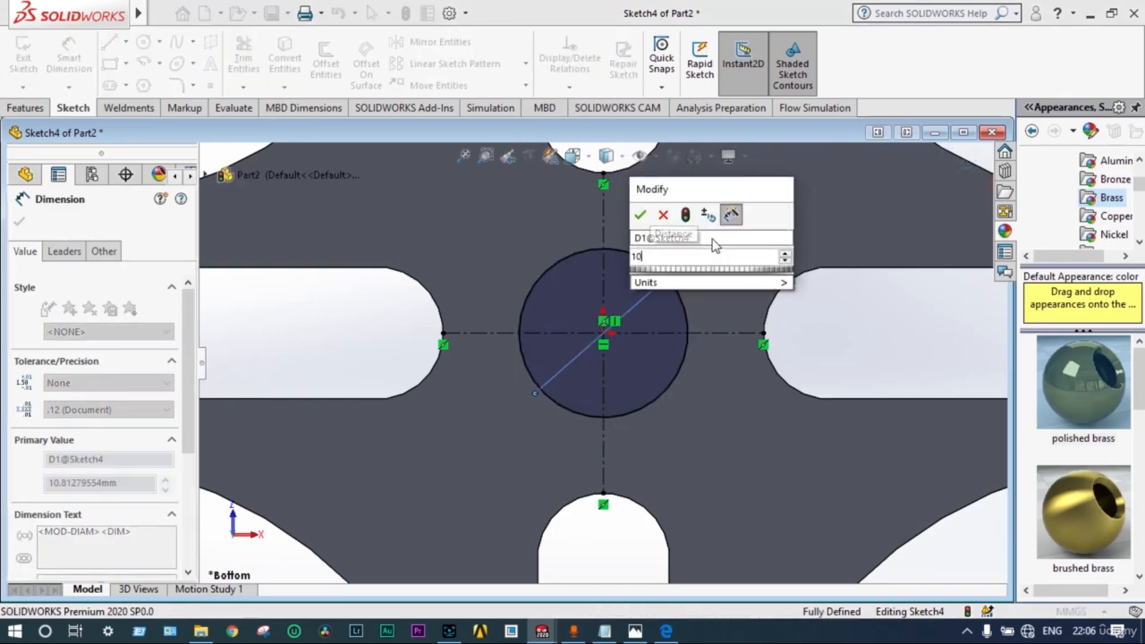
{"action": "key", "text": "Return"}
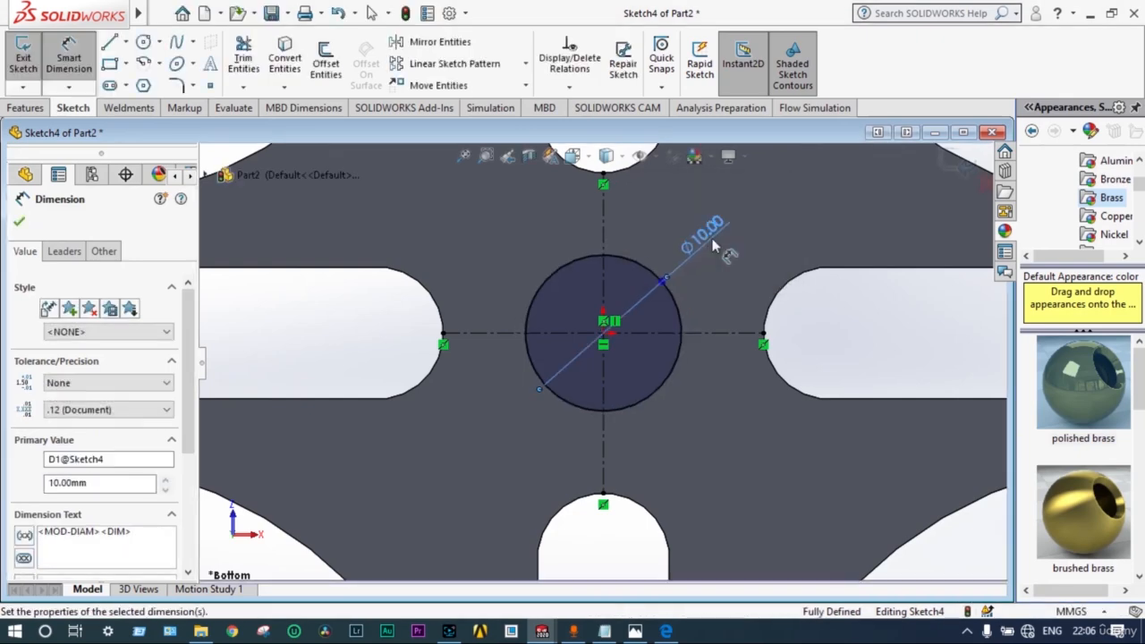
{"action": "left_click", "coordinate": [19, 224]}
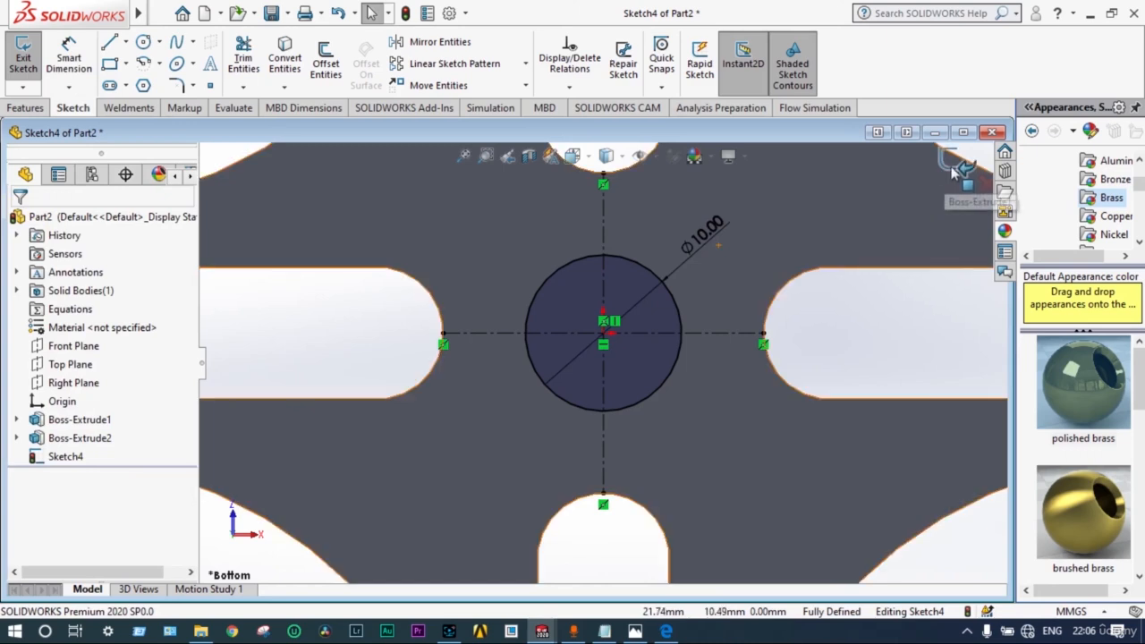
{"action": "left_click", "coordinate": [957, 164]}
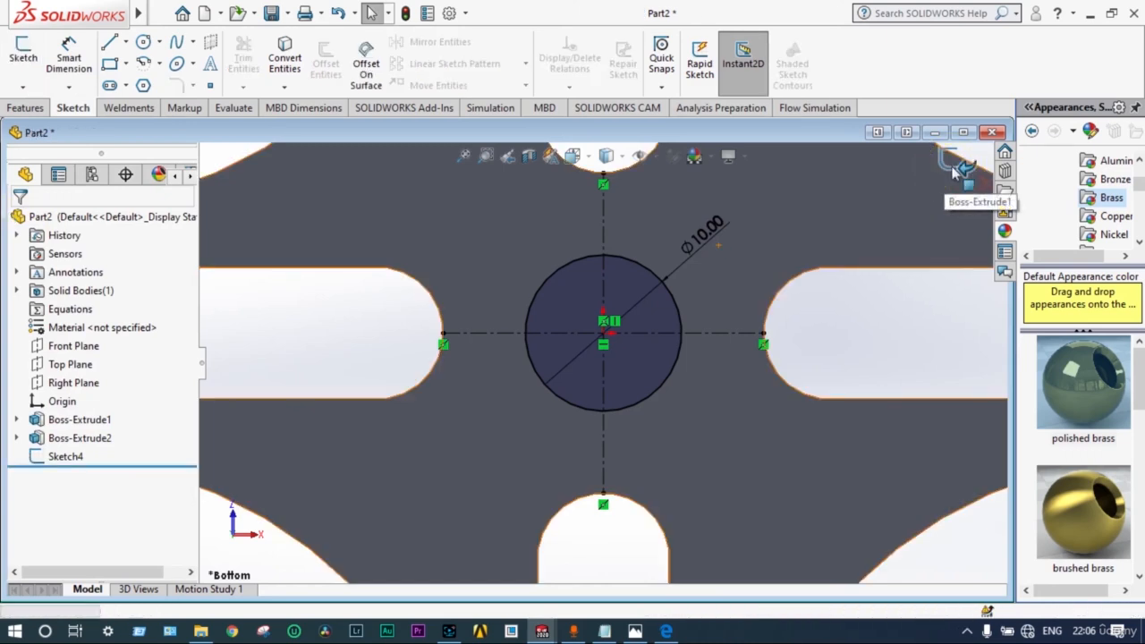
- Extrude the 10 mm circle sketch on the disc's face as a blind boss with a depth of 10 mm
{"action": "left_click", "coordinate": [68, 458]}
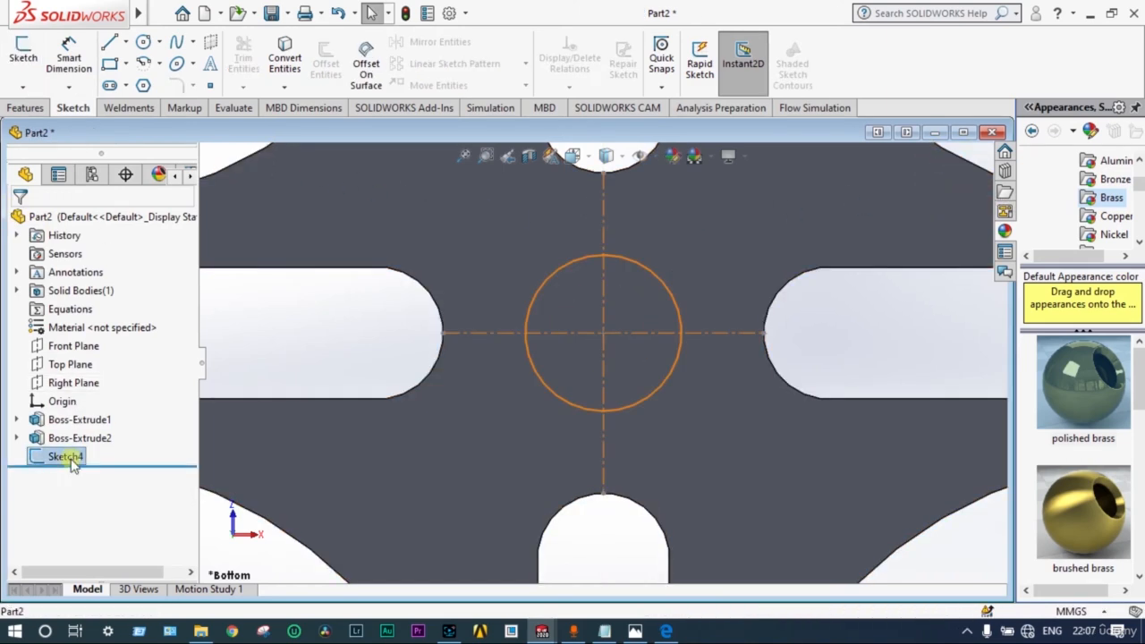
{"action": "left_click", "coordinate": [32, 108]}
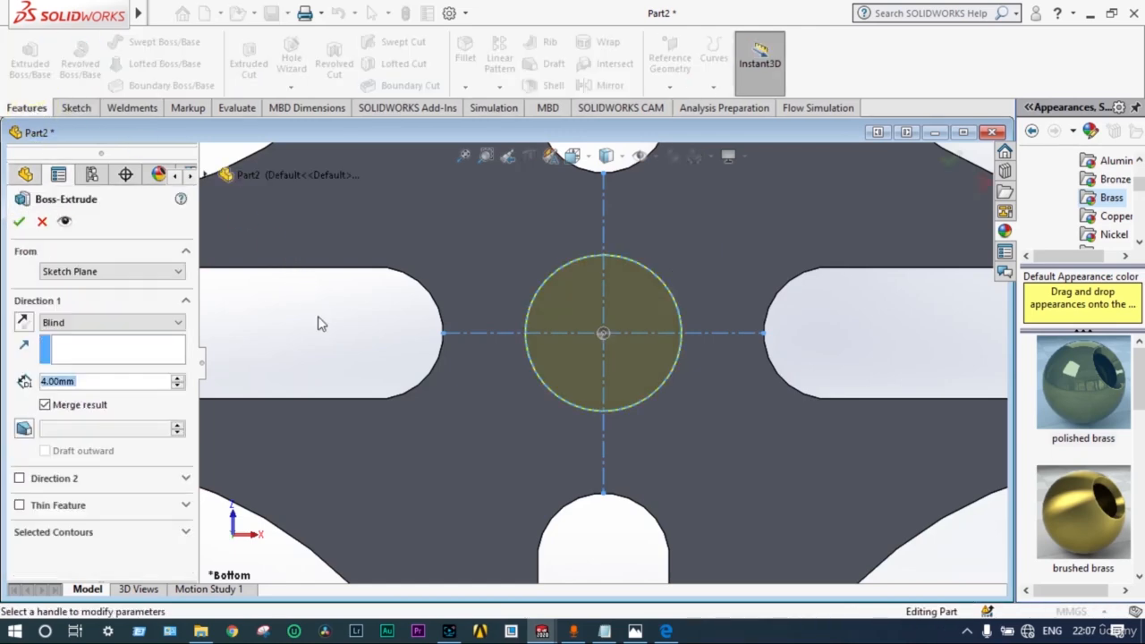
{"action": "left_click", "coordinate": [45, 381]}
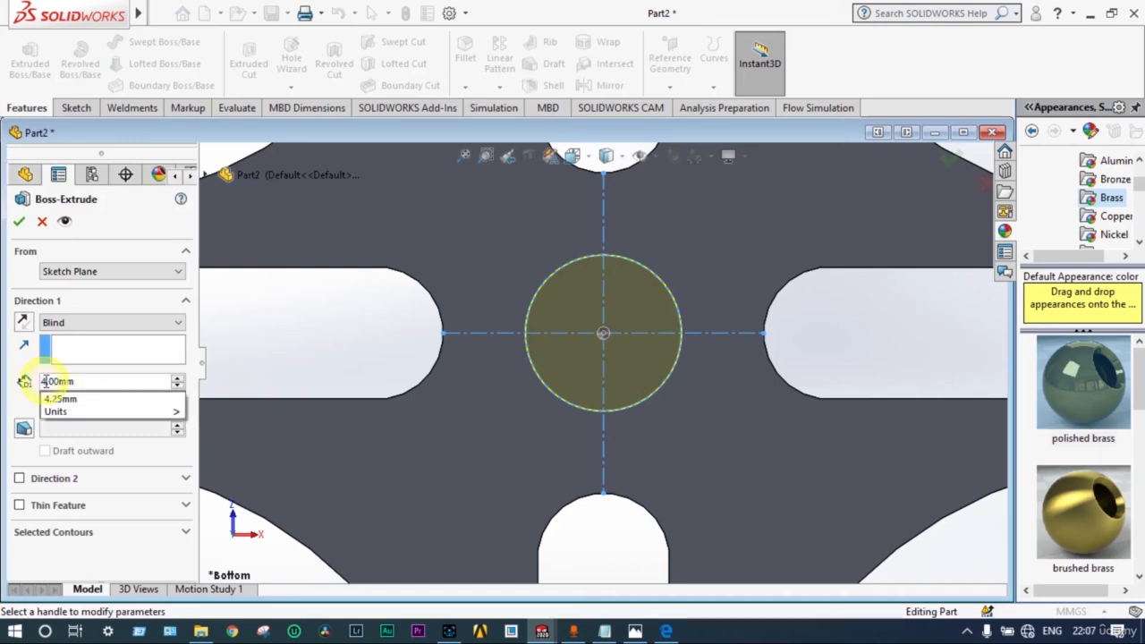
{"action": "key", "text": "BackSpace"}
{"action": "type", "text": "10"}
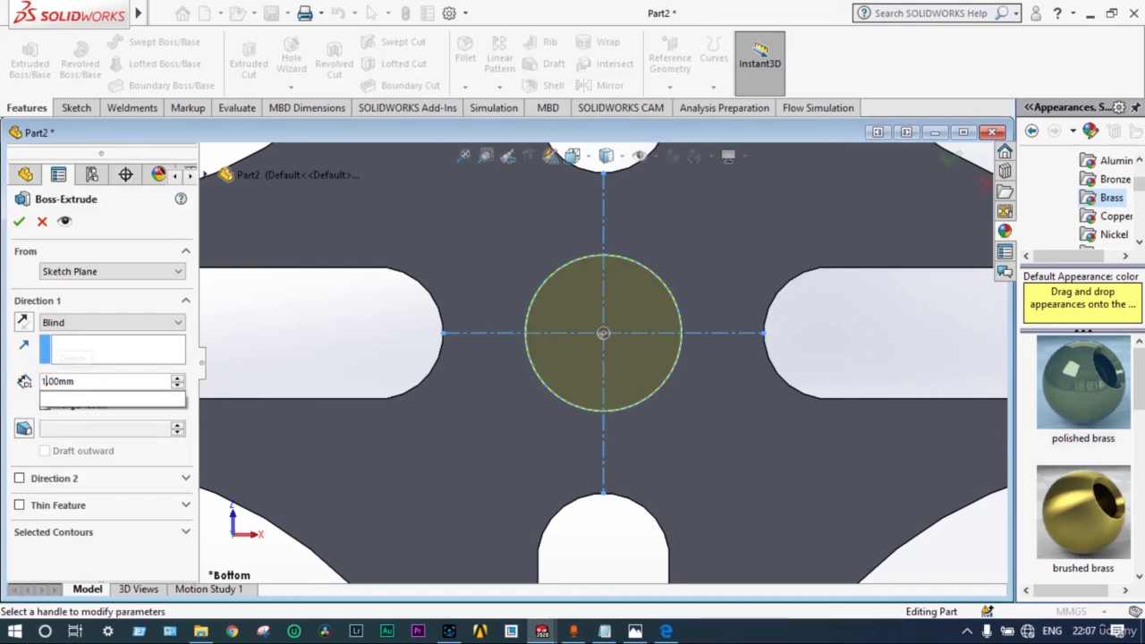
{"action": "key", "text": "Return"}
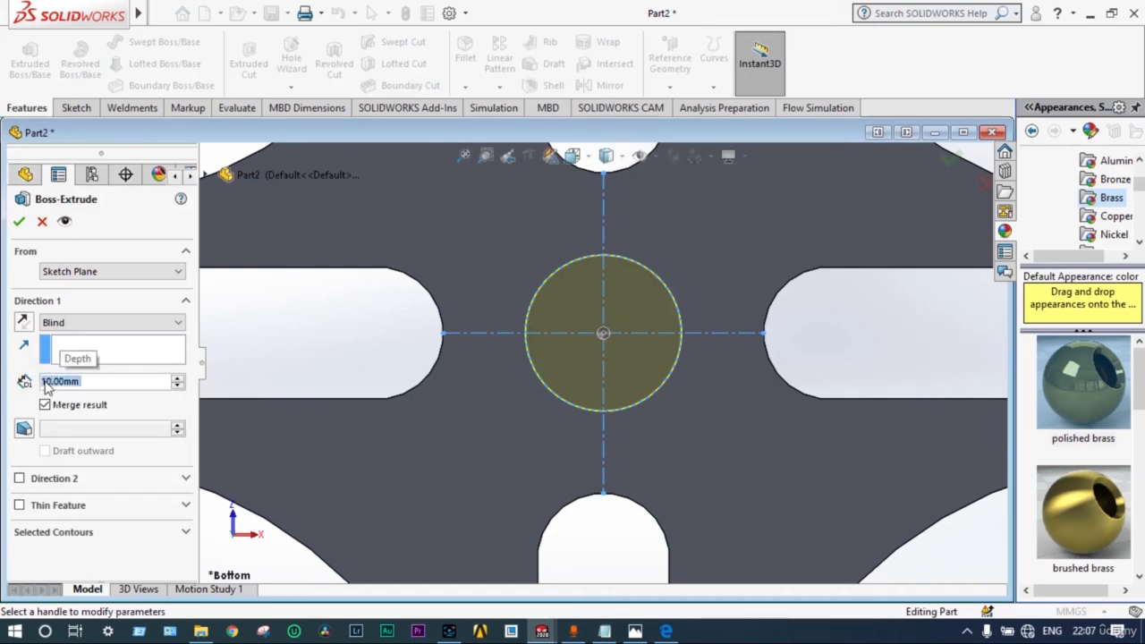
{"action": "left_click", "coordinate": [20, 224]}
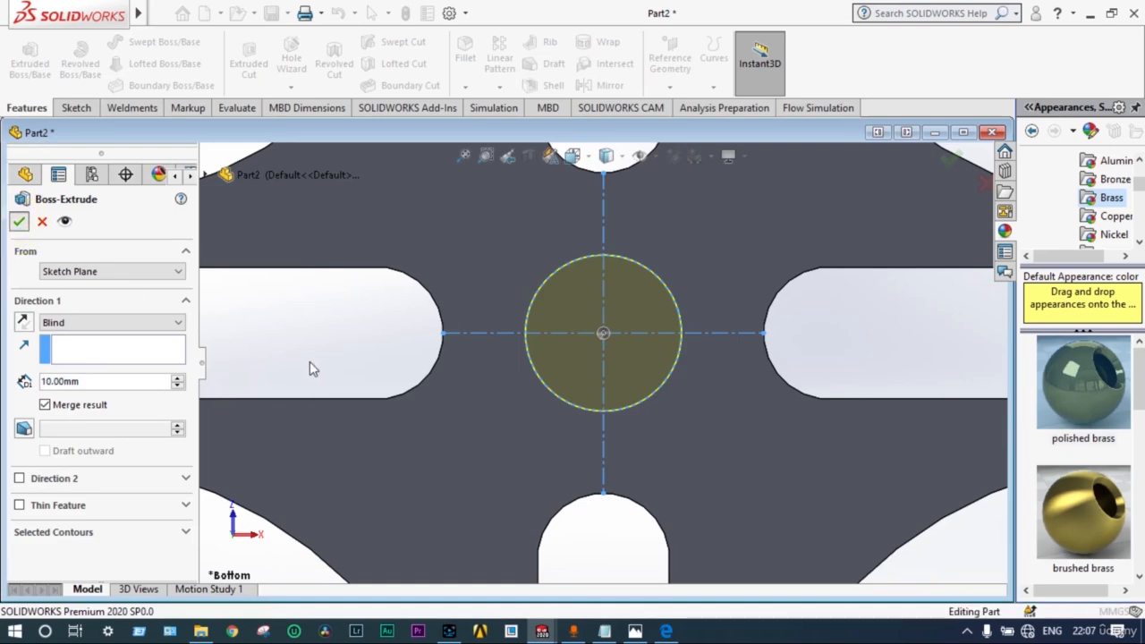
- Sketch a circle about 5.5 mm in diameter on the new boss's end face, centred on the origin
{"action": "middle_click_drag", "start_coordinate": [313, 359], "coordinate": [358, 332]}
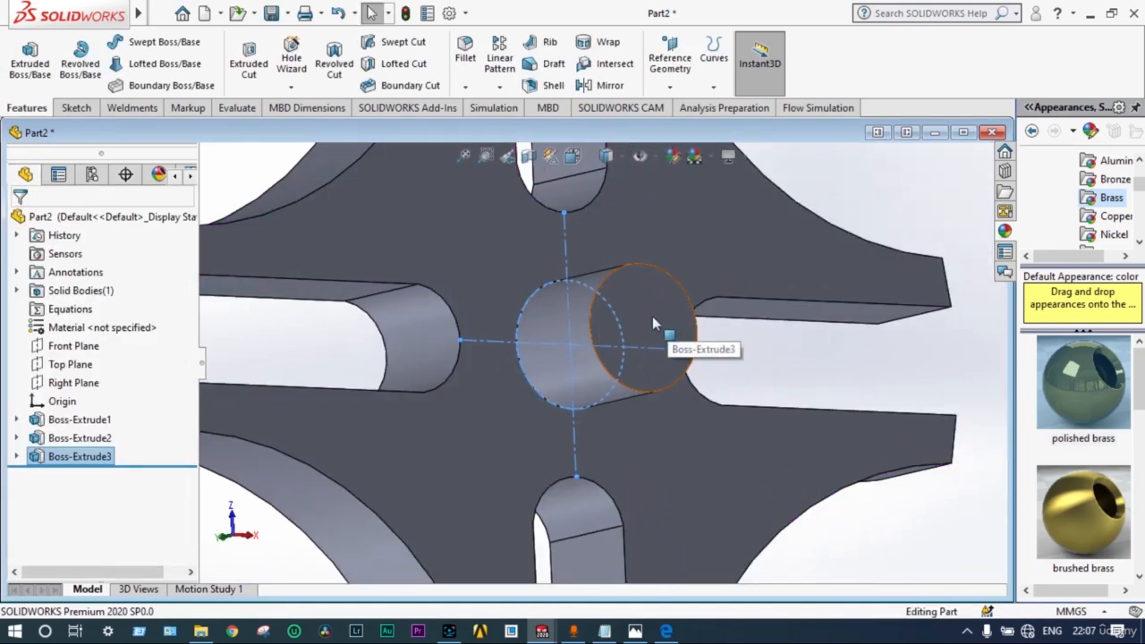
{"action": "left_click", "coordinate": [642, 322]}
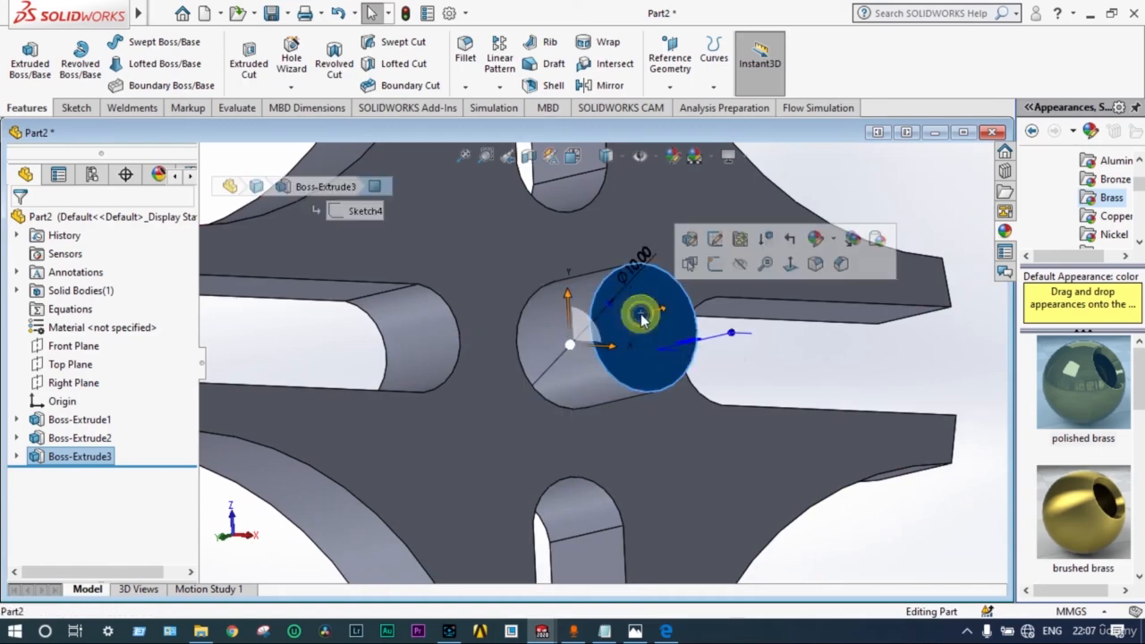
{"action": "left_click", "coordinate": [790, 264]}
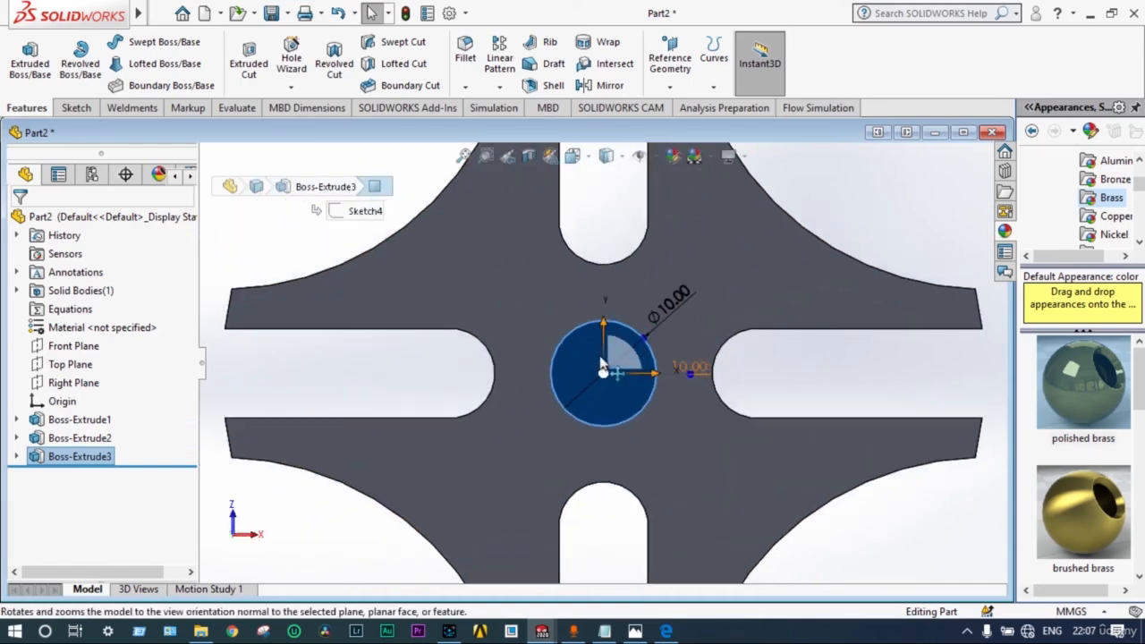
{"action": "left_click", "coordinate": [85, 106]}
{"action": "left_click", "coordinate": [143, 42]}
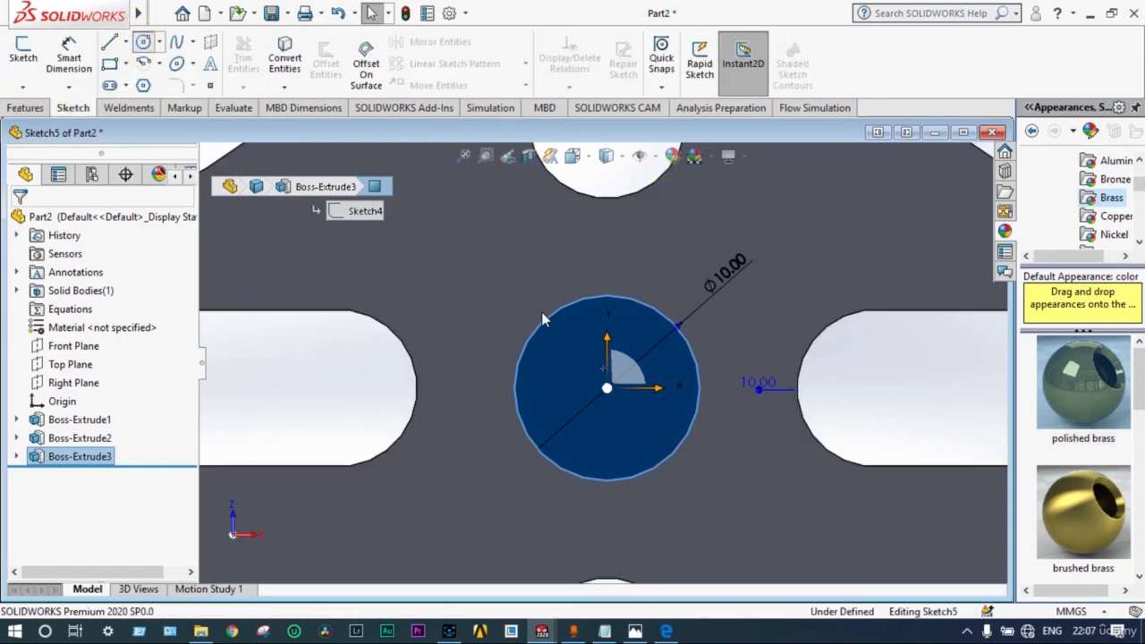
{"action": "left_click", "coordinate": [607, 388]}
{"action": "left_click", "coordinate": [565, 361]}
- Dimension the inner circle's diameter as 6 mm and exit the sketch
{"action": "left_click", "coordinate": [78, 55]}
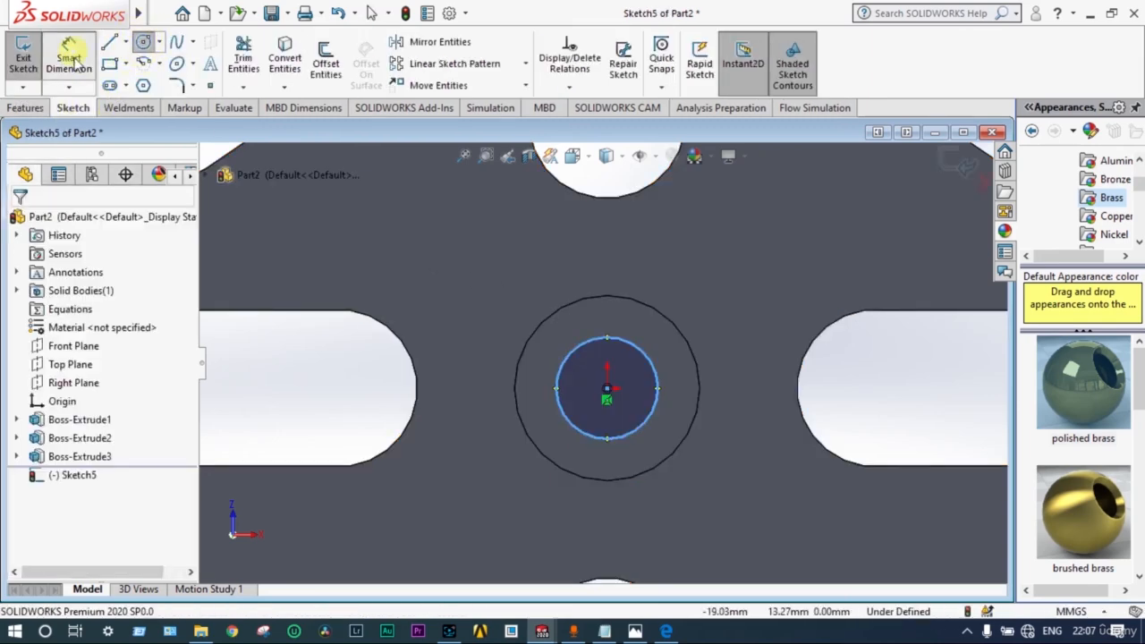
{"action": "left_click", "coordinate": [642, 341]}
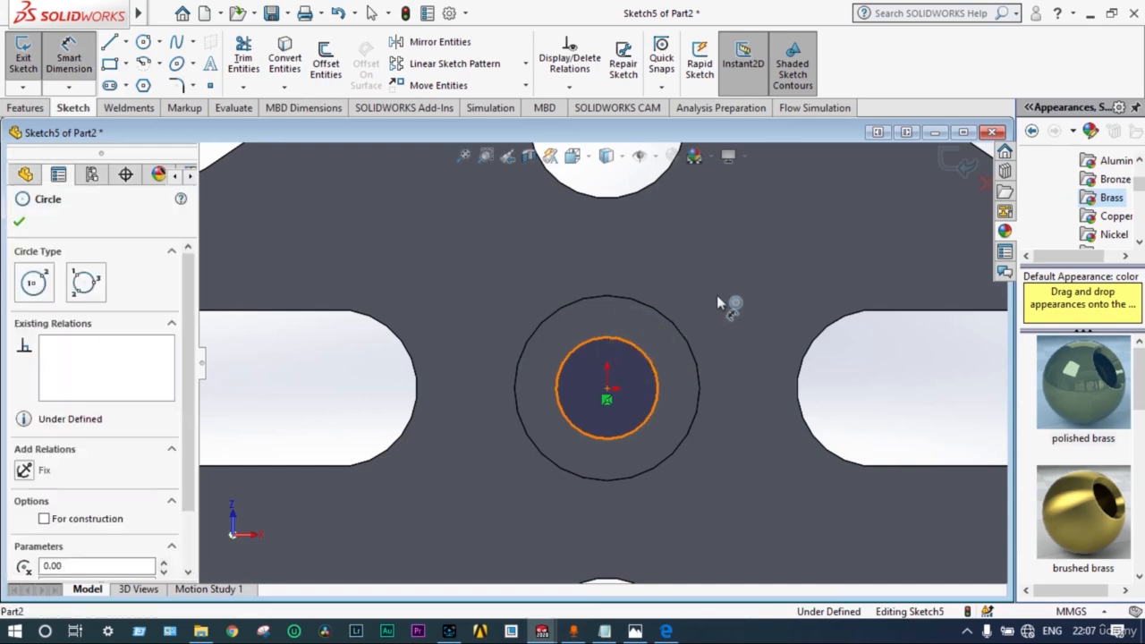
{"action": "left_click", "coordinate": [727, 298]}
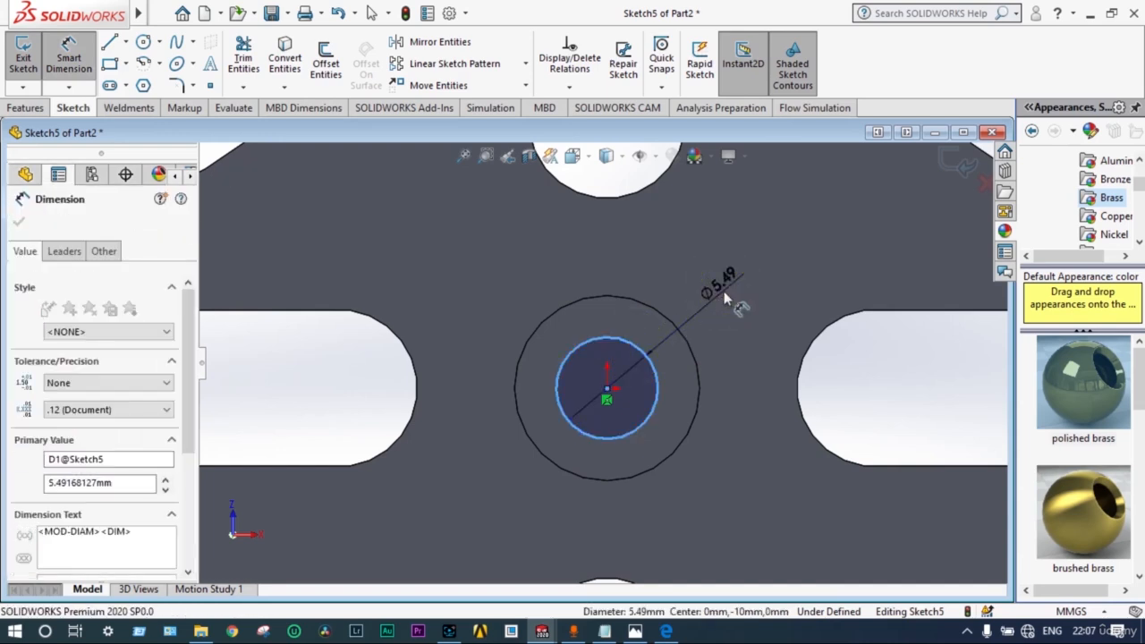
{"action": "type", "text": "6"}
{"action": "key", "text": "Return"}
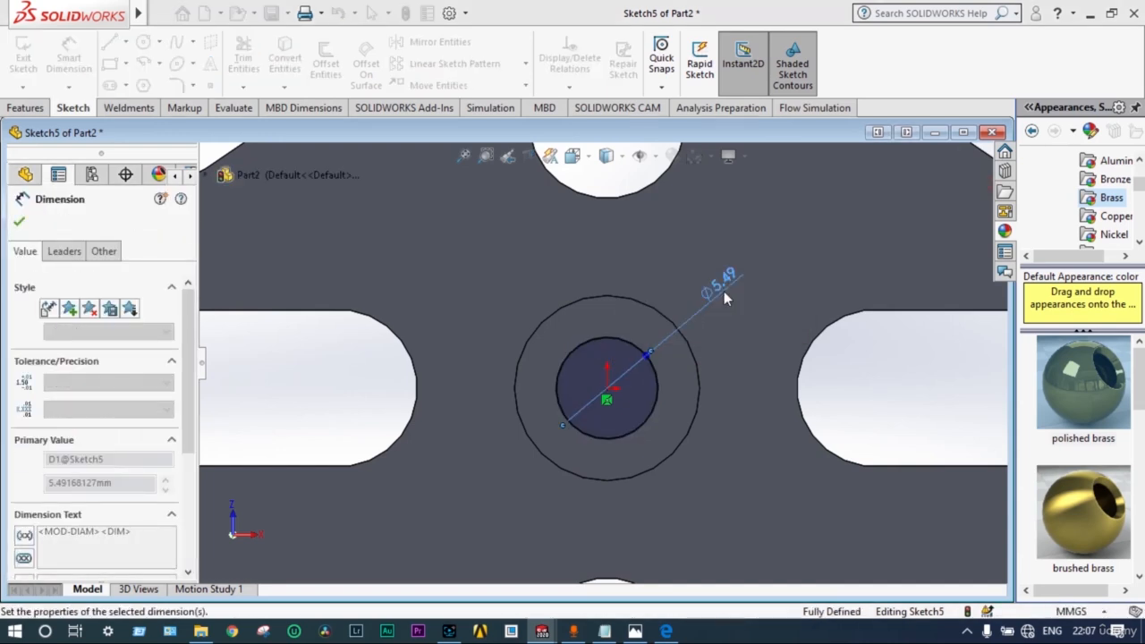
{"action": "left_click", "coordinate": [20, 223]}
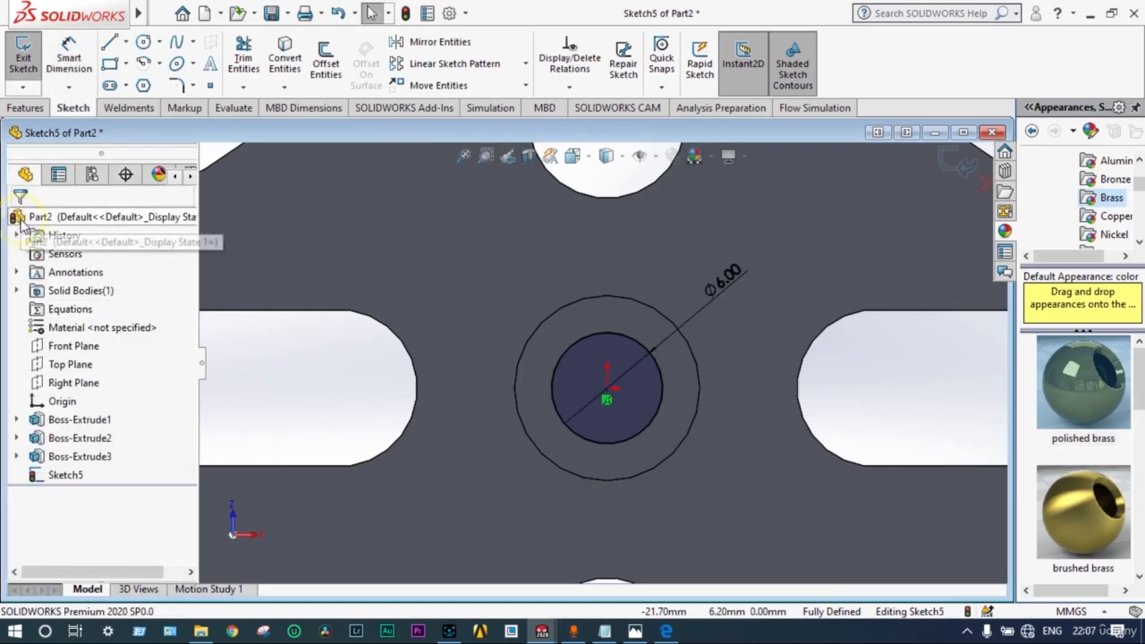
{"action": "left_click", "coordinate": [946, 168]}
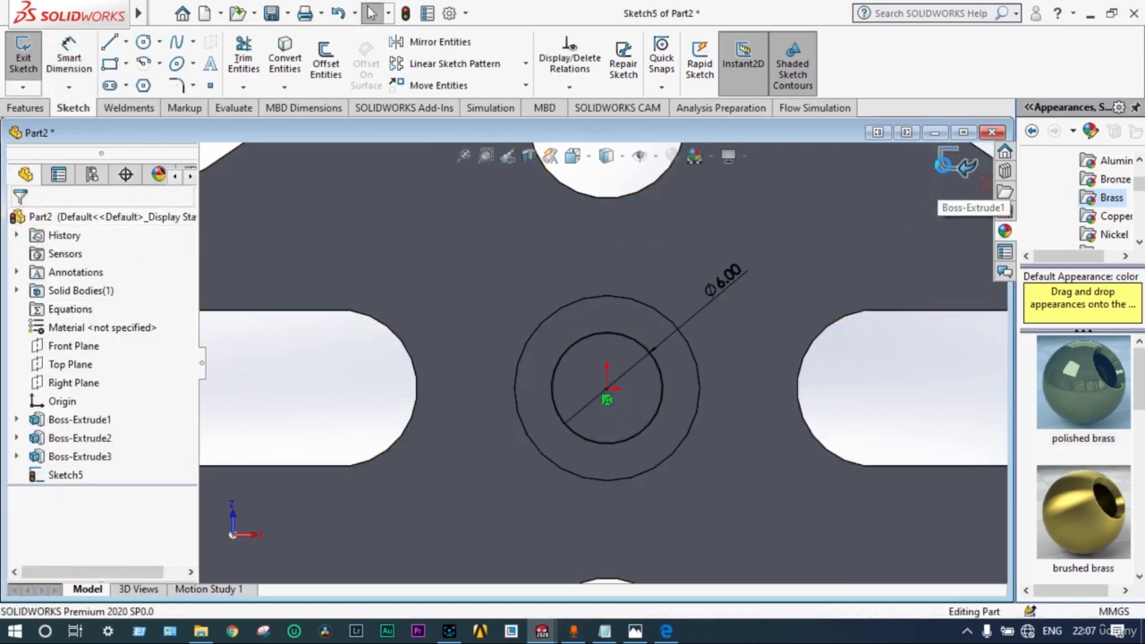
- Extrude the 6 mm circle from the boss's end face as a blind boss with a depth of 4 mm
{"action": "left_click", "coordinate": [65, 477]}
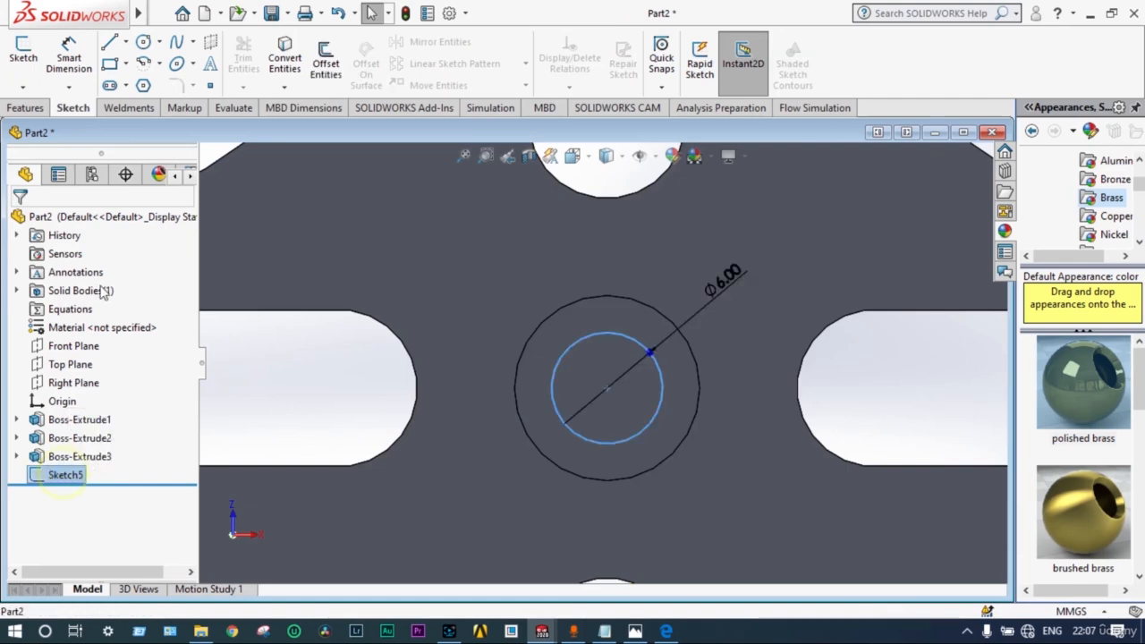
{"action": "left_click", "coordinate": [36, 110]}
{"action": "left_click", "coordinate": [29, 59]}
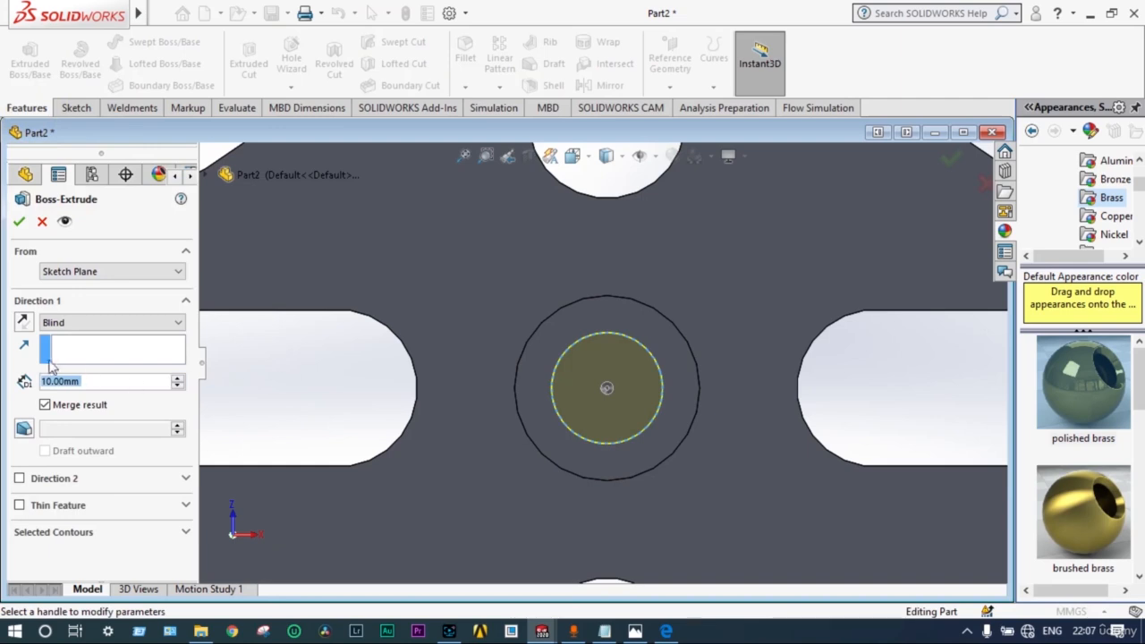
{"action": "left_click", "coordinate": [51, 382]}
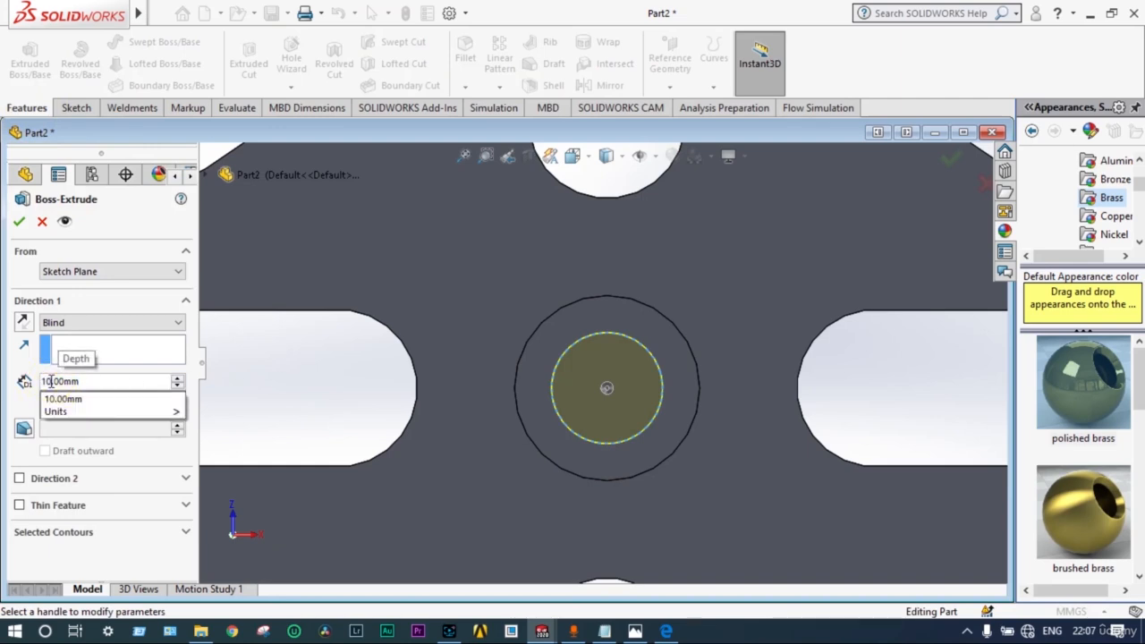
{"action": "key", "text": "Delete"}
{"action": "key", "text": "Delete"}
{"action": "key", "text": "Delete"}
{"action": "type", "text": "4"}
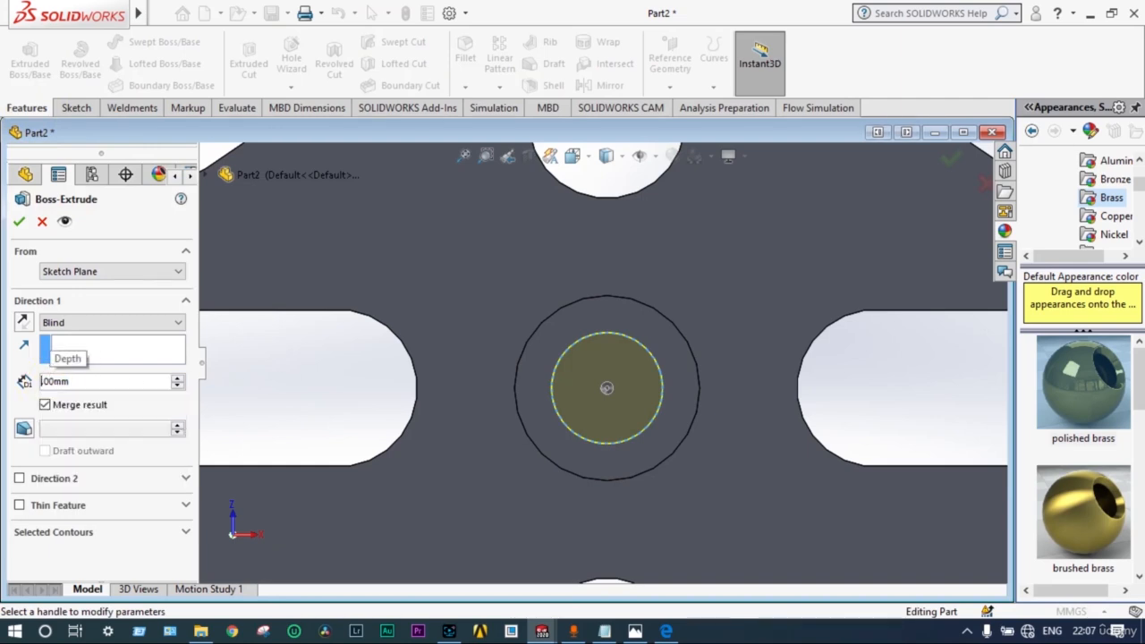
{"action": "key", "text": "Return"}
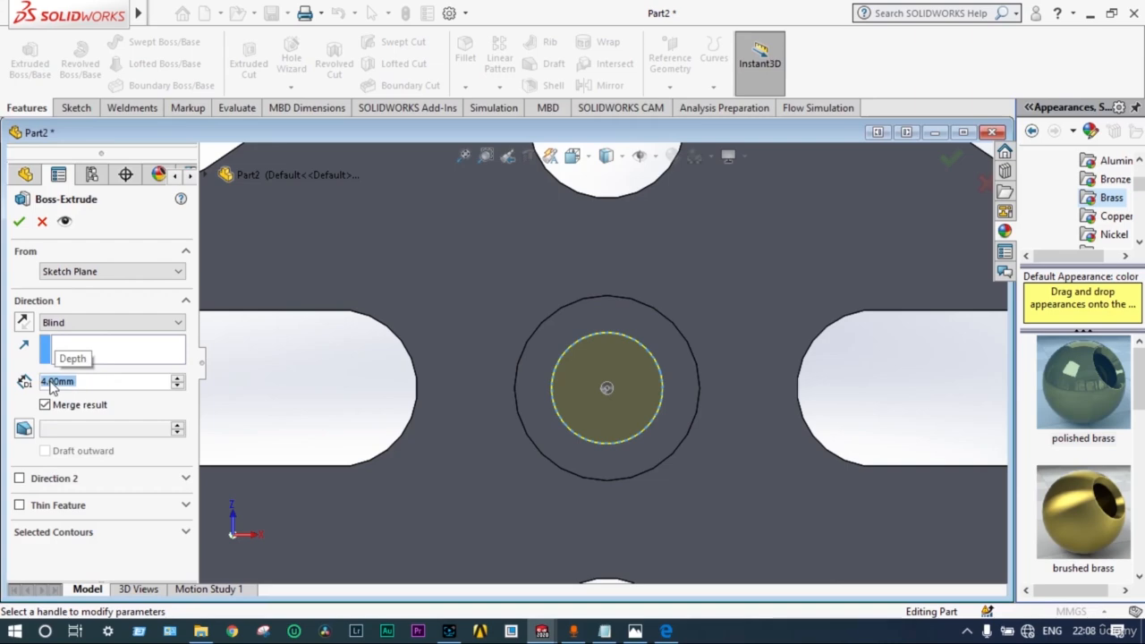
{"action": "left_click", "coordinate": [19, 221]}
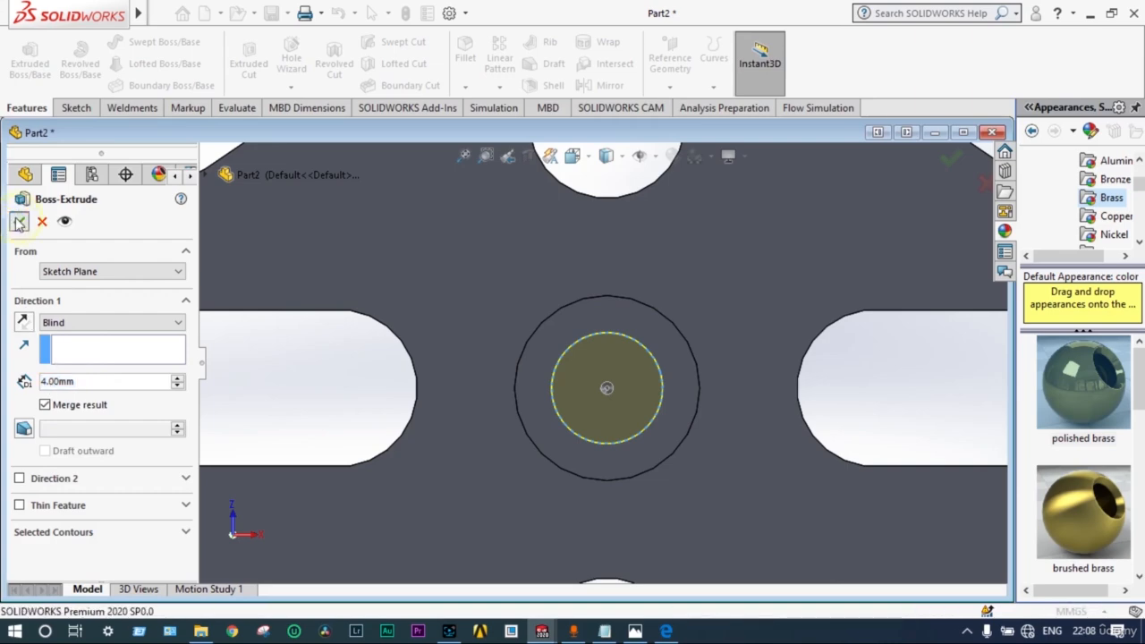
- Apply the polished brass appearance to the whole slotted disc model
{"action": "scroll", "coordinate": [267, 376], "scroll_direction": "up", "scroll_amount": 1}
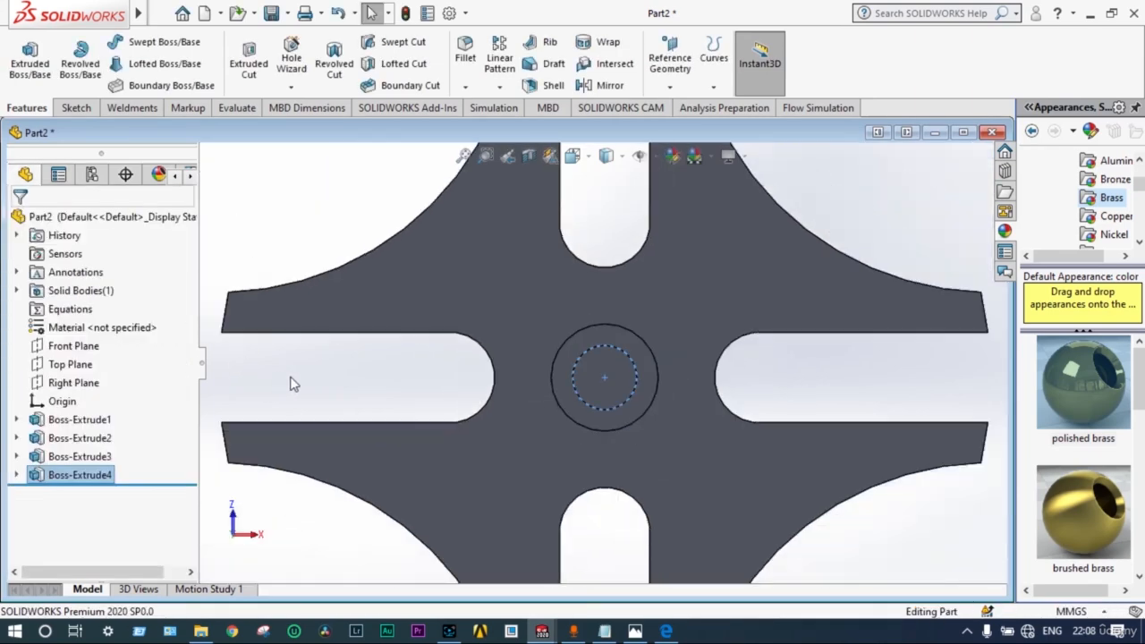
{"action": "middle_click_drag", "start_coordinate": [291, 377], "coordinate": [406, 360]}
{"action": "scroll", "coordinate": [335, 374], "scroll_direction": "up", "scroll_amount": 4}
{"action": "scroll", "coordinate": [332, 342], "scroll_direction": "down", "scroll_amount": 4}
{"action": "scroll", "coordinate": [407, 359], "scroll_direction": "up", "scroll_amount": 2}
{"action": "middle_click_drag", "start_coordinate": [355, 394], "coordinate": [385, 356]}
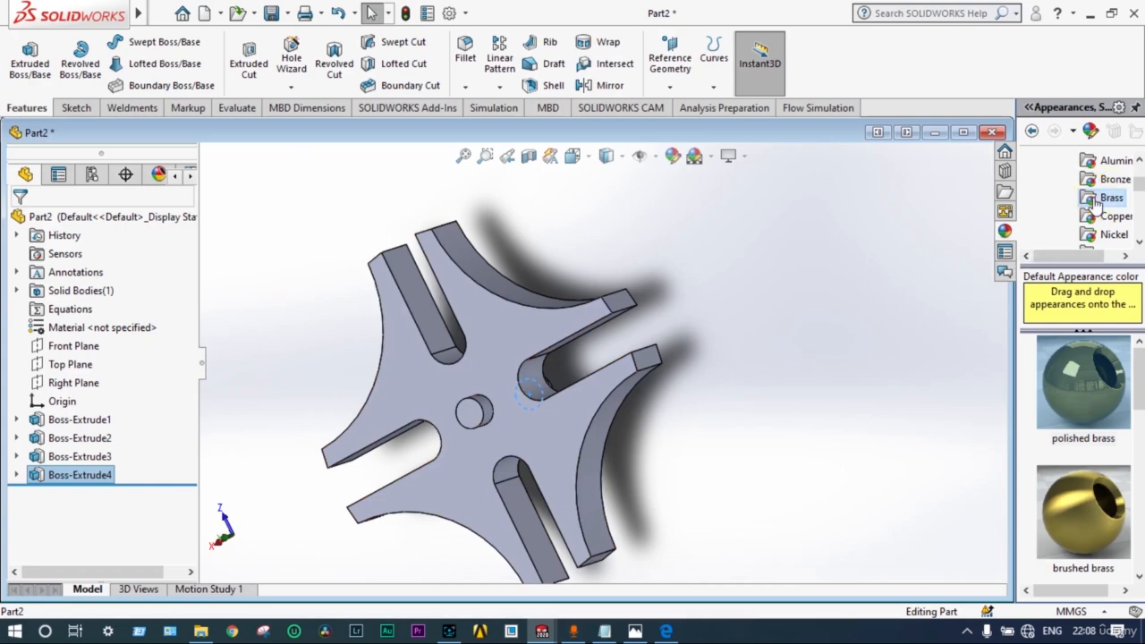
{"action": "left_click_drag", "start_coordinate": [1087, 378], "coordinate": [495, 417]}
{"action": "left_click", "coordinate": [510, 418]}
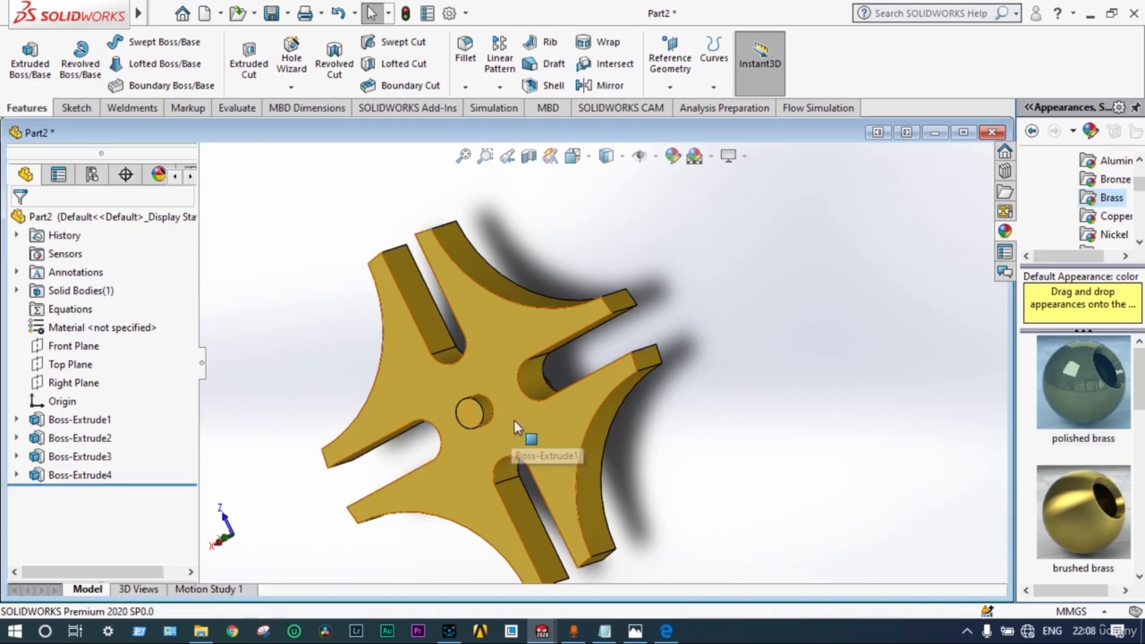
- Change the display scene to one with a plain white background and inspect the brass disc
{"action": "middle_click_drag", "start_coordinate": [690, 437], "coordinate": [688, 395]}
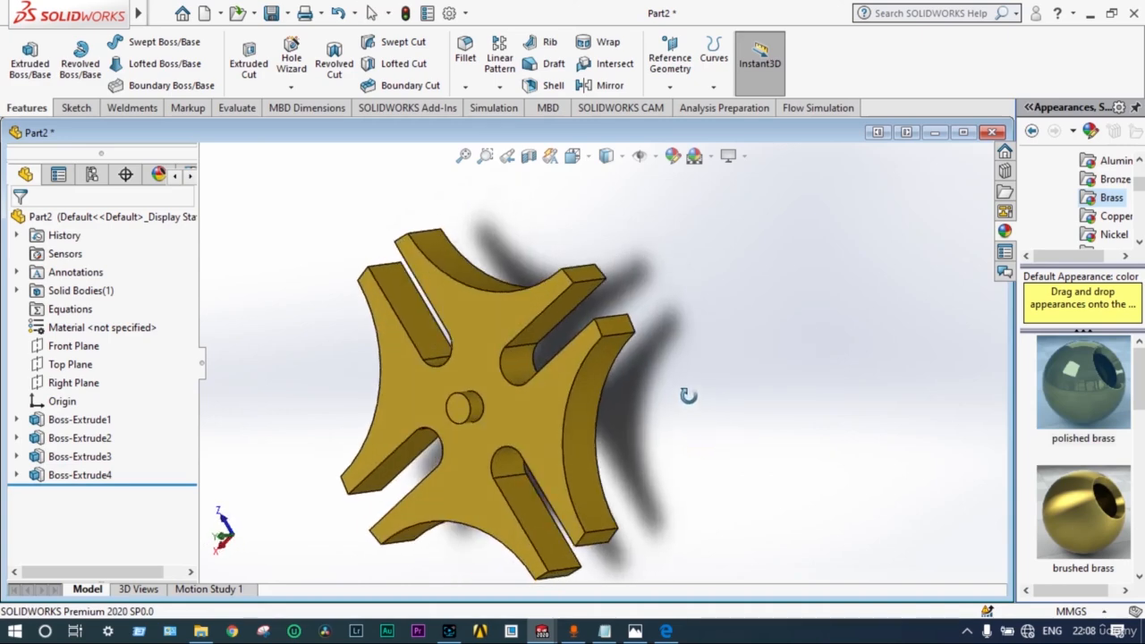
{"action": "scroll", "coordinate": [333, 394], "scroll_direction": "down", "scroll_amount": 2}
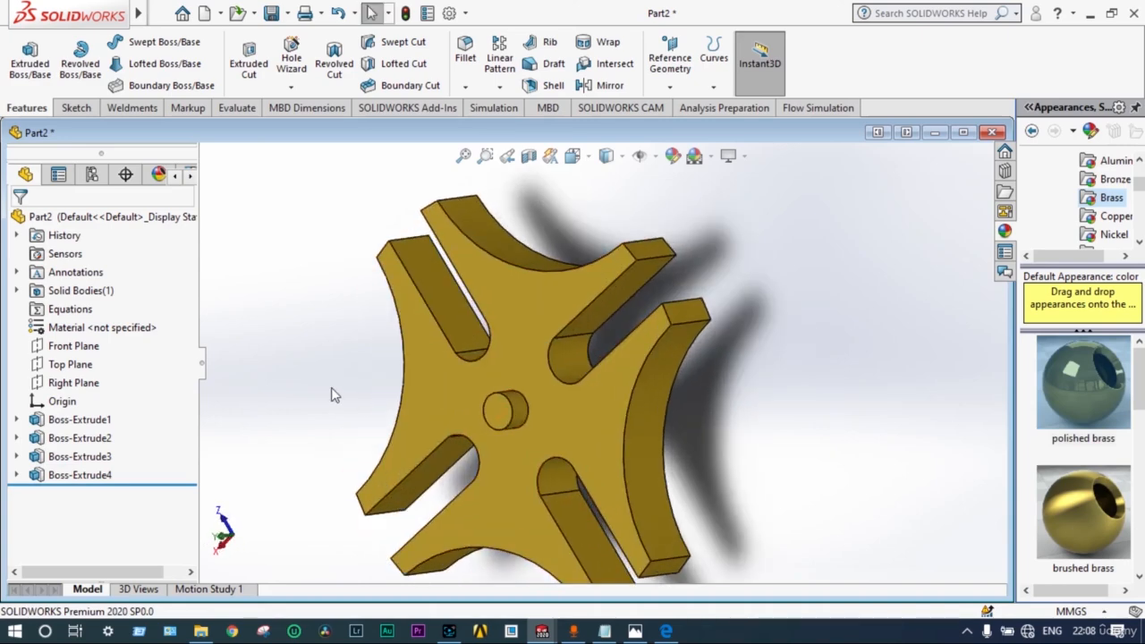
{"action": "left_click", "coordinate": [710, 156]}
{"action": "left_click", "coordinate": [721, 198]}
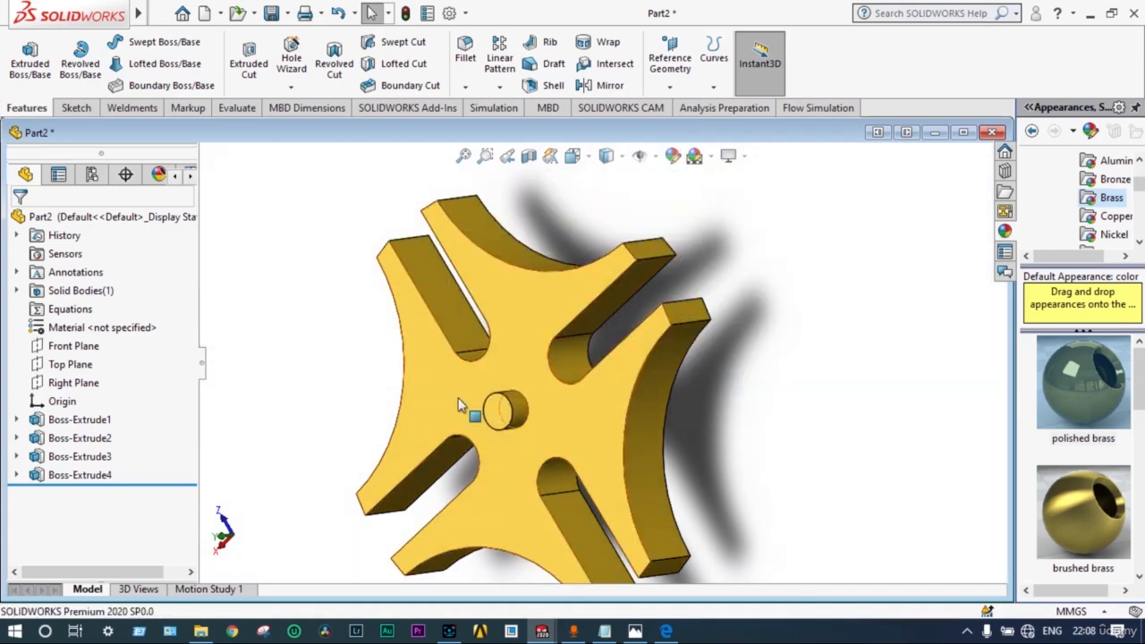
{"action": "scroll", "coordinate": [334, 411], "scroll_direction": "down", "scroll_amount": 1}
{"action": "scroll", "coordinate": [335, 411], "scroll_direction": "up", "scroll_amount": 2}
{"action": "middle_click_drag", "start_coordinate": [335, 417], "coordinate": [358, 383]}
{"action": "scroll", "coordinate": [361, 395], "scroll_direction": "down", "scroll_amount": 2}
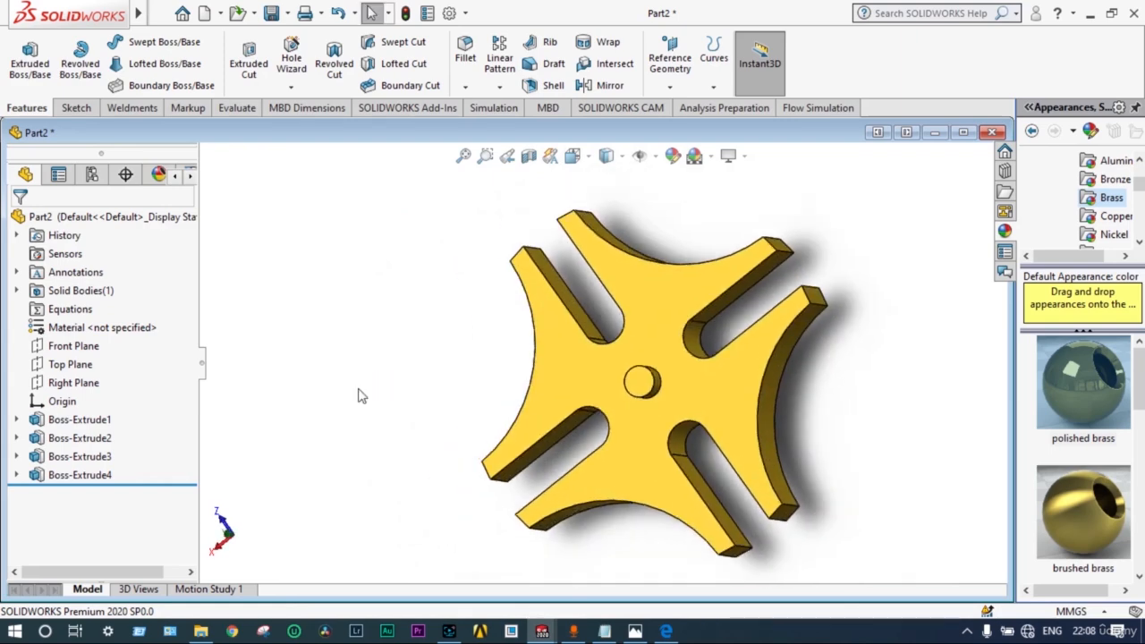